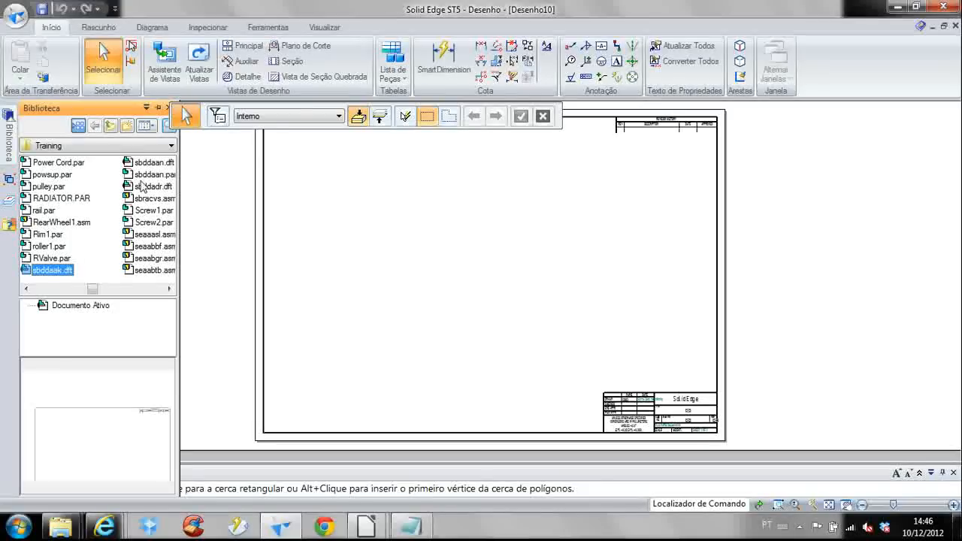
# Place an isometric view of the seaacfa.asm valve assembly from the Training library folder on the drawing sheet
pyautogui.click(147, 272)
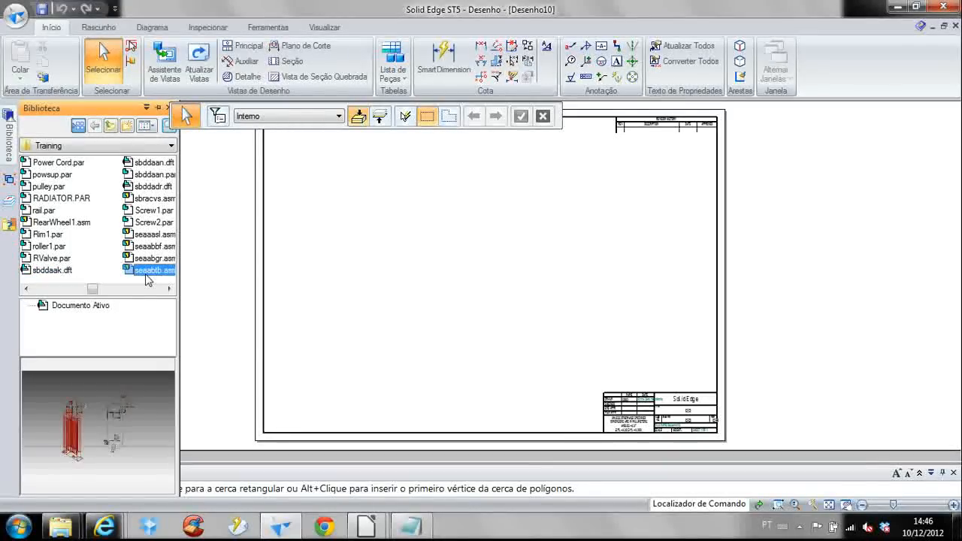
pyautogui.press('Down')
pyautogui.press('Down')
pyautogui.press('Down')
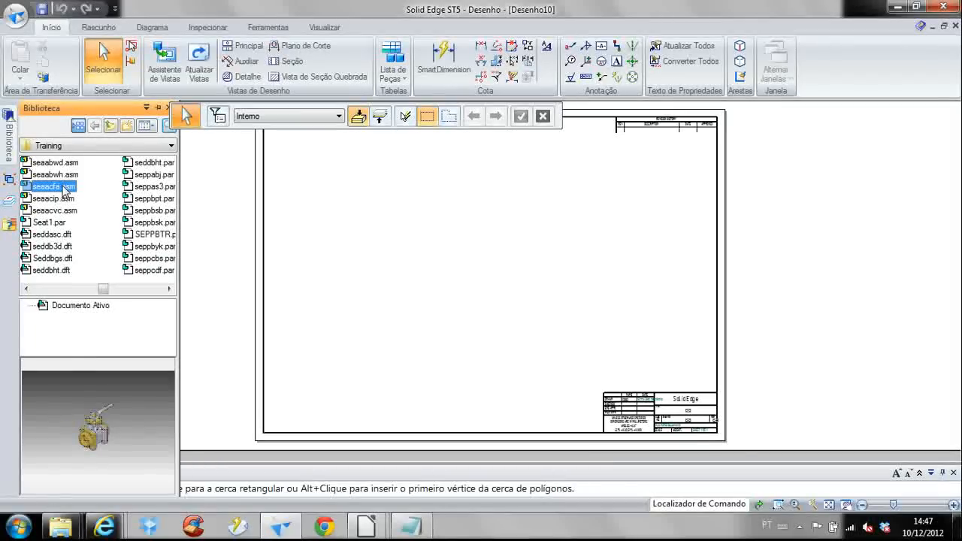
pyautogui.moveTo(237, 194)
pyautogui.mouseDown()
pyautogui.moveTo(344, 199)
pyautogui.moveTo(338, 191)
pyautogui.mouseUp()
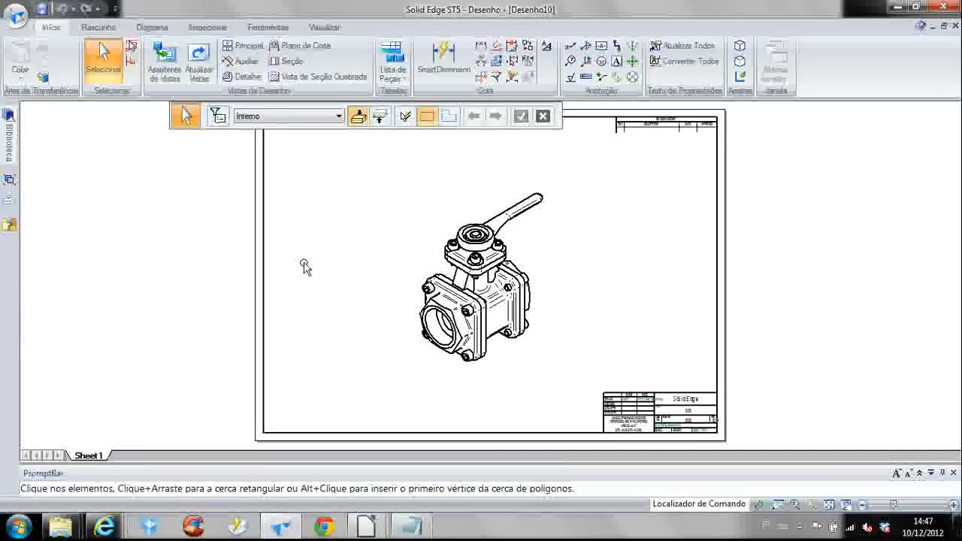
pyautogui.moveTo(305, 363); pyautogui.dragTo(221, 369, button='middle')
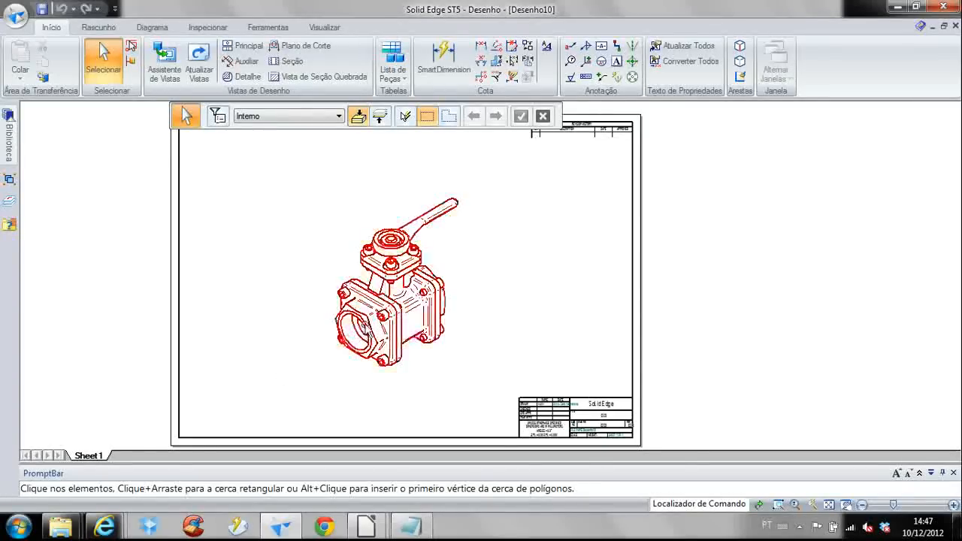
# Set the valve view's scale to 1:2 and move it to the upper-left area of the sheet
pyautogui.click(363, 329)
pyautogui.moveTo(329, 119); pyautogui.dragTo(329, 142)
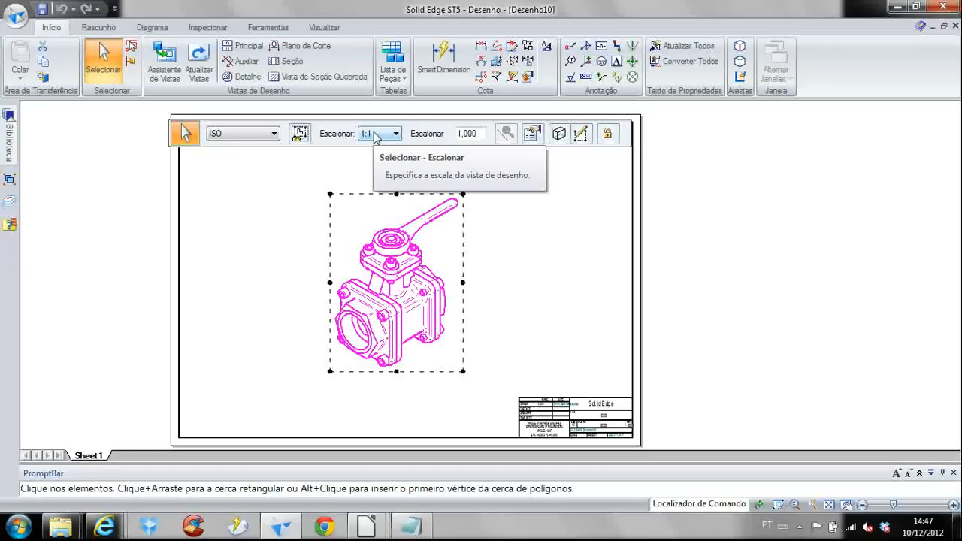
pyautogui.click(381, 136)
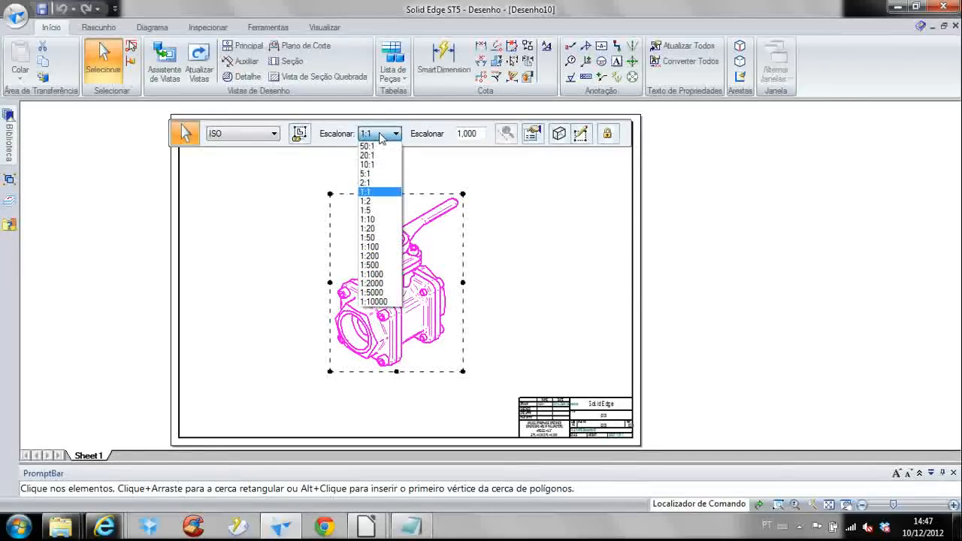
pyautogui.click(378, 202)
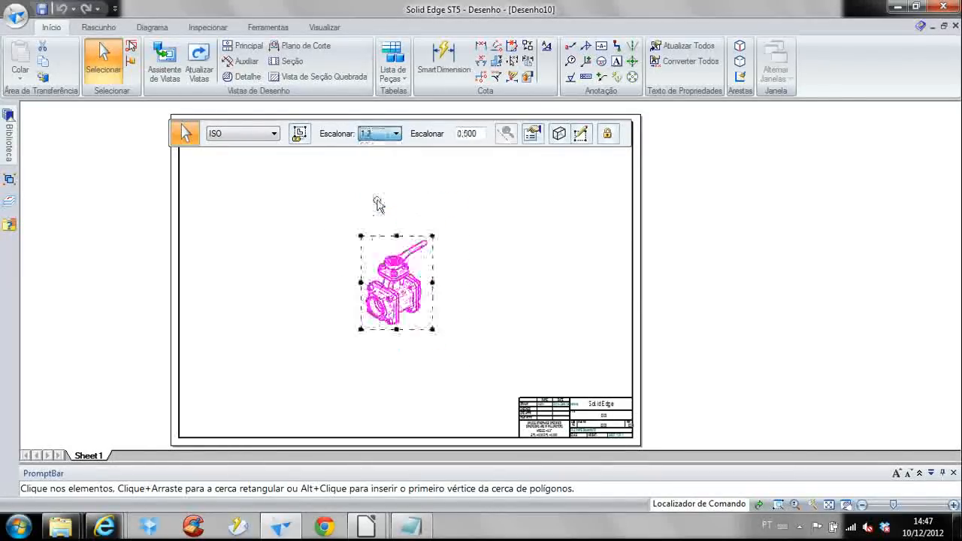
pyautogui.moveTo(376, 285); pyautogui.dragTo(243, 226)
pyautogui.click(237, 331)
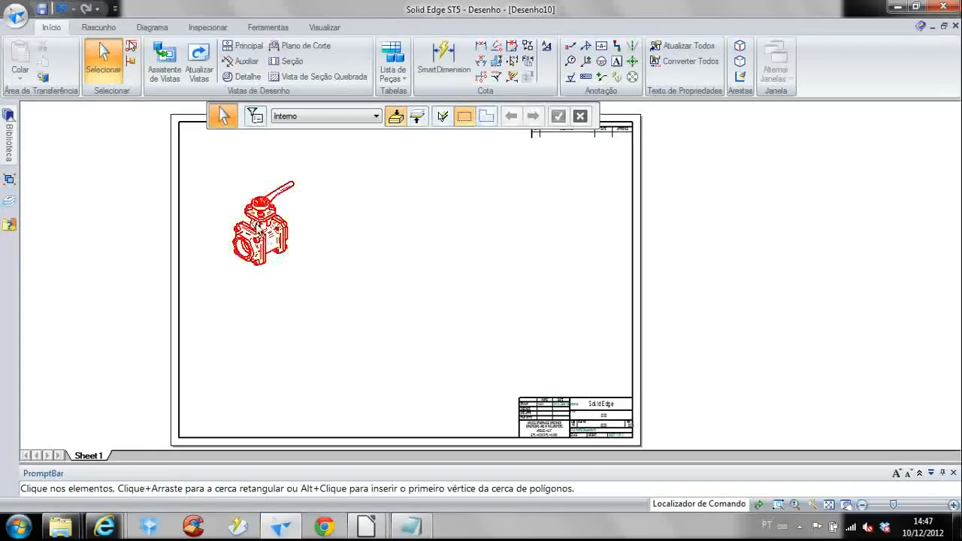
# Copy the valve view four times: one beside it, two below, and one near the sheet's right edge
pyautogui.scroll(5, 251, 224)
pyautogui.scroll(-3, 266, 233)
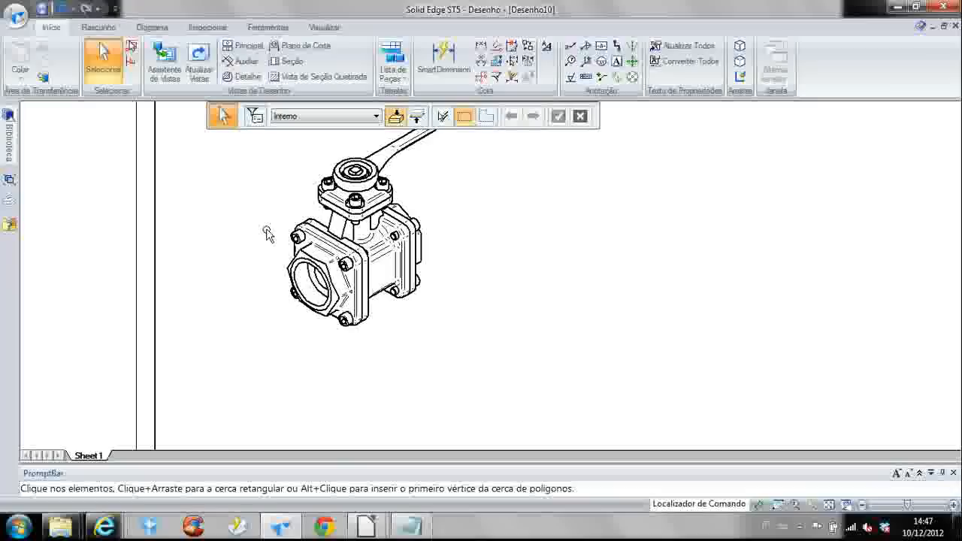
pyautogui.click(282, 241)
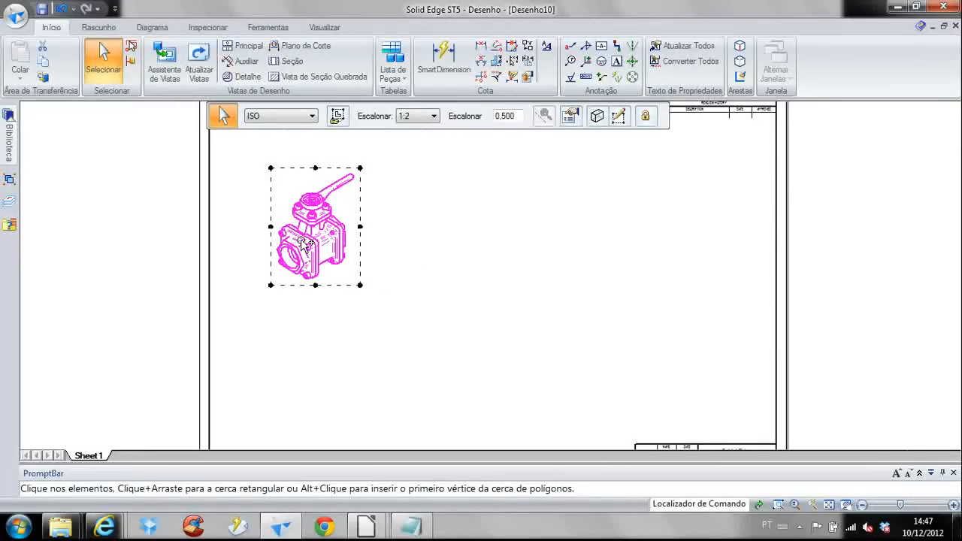
pyautogui.moveTo(299, 244); pyautogui.dragTo(453, 237)
pyautogui.moveTo(376, 354); pyautogui.dragTo(388, 312, button='middle')
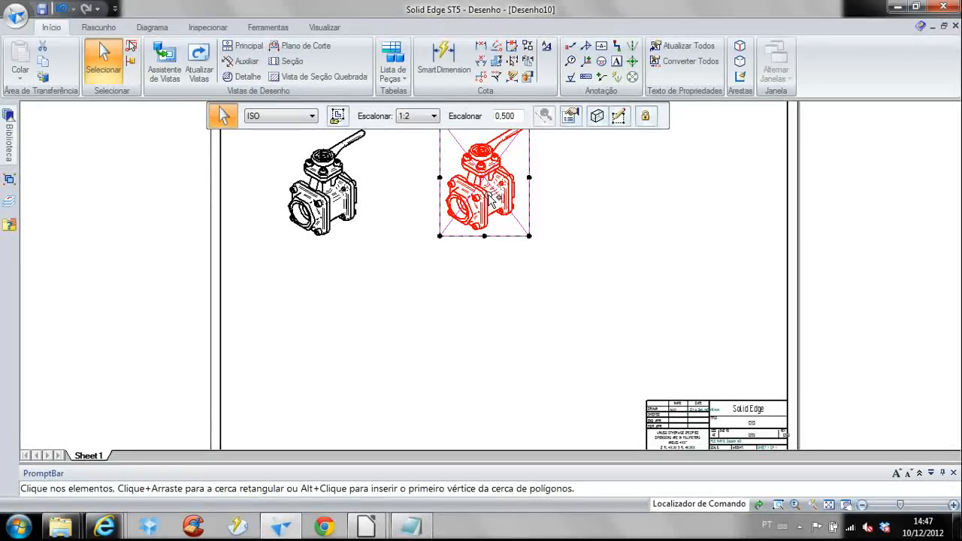
pyautogui.moveTo(492, 199); pyautogui.dragTo(671, 254)
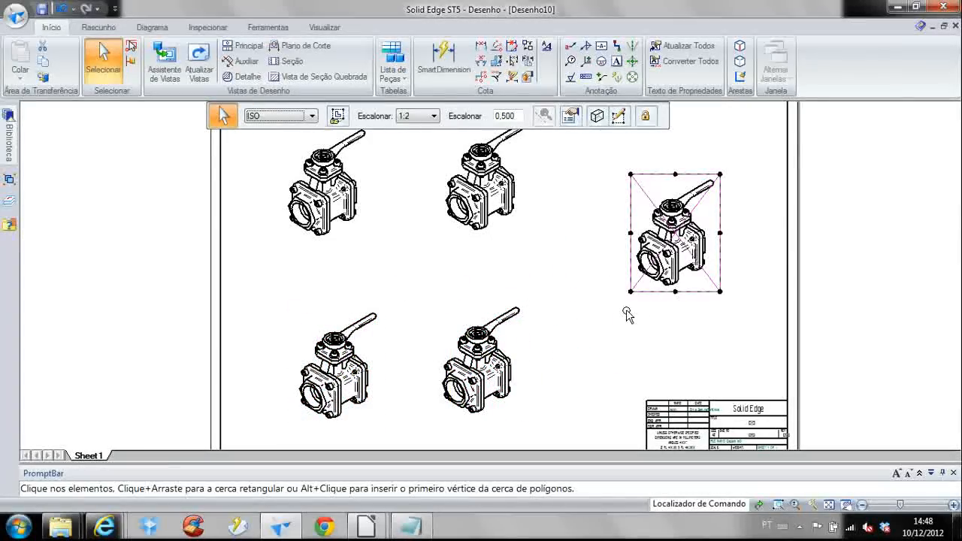
# Set the scale of the rightmost valve view to 1:1
pyautogui.click(671, 212)
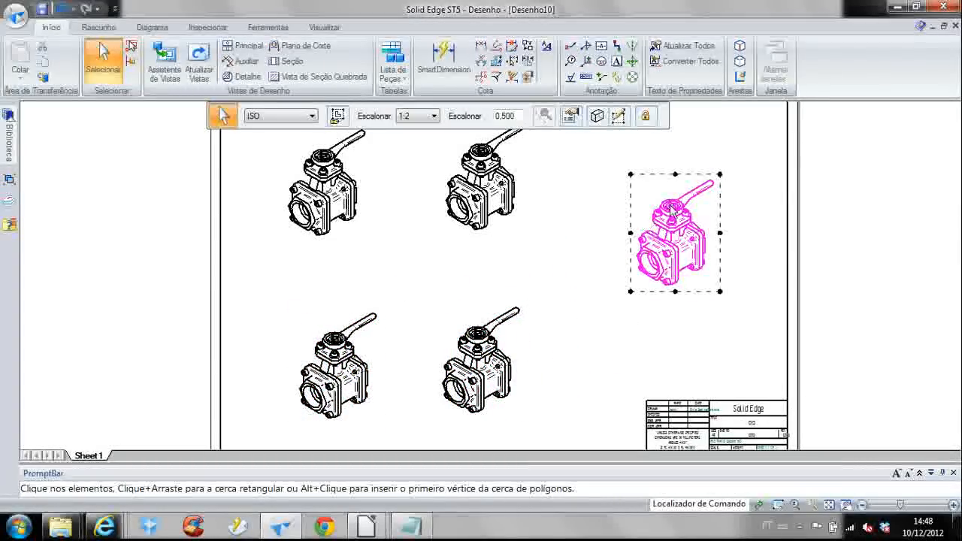
pyautogui.click(410, 116)
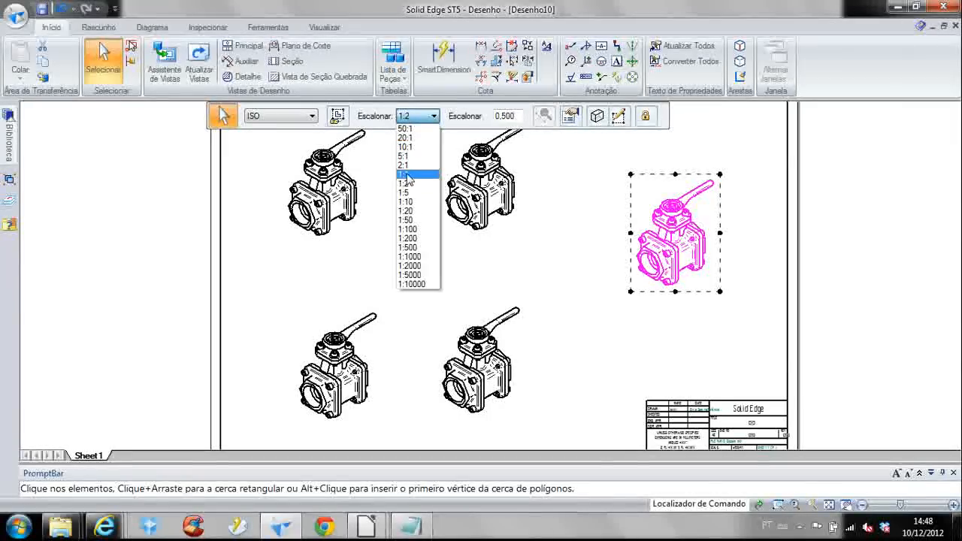
pyautogui.click(410, 175)
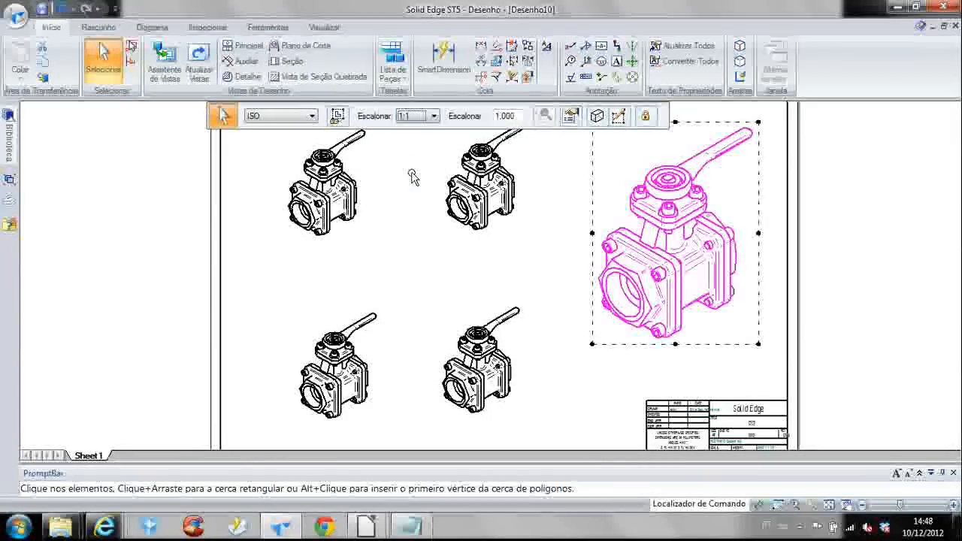
pyautogui.scroll(-3, 483, 272)
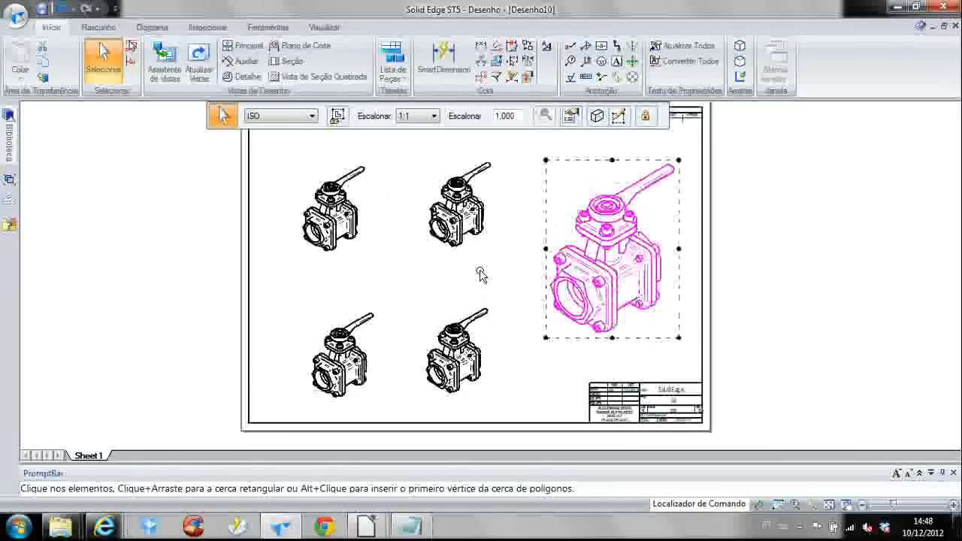
pyautogui.click(490, 278)
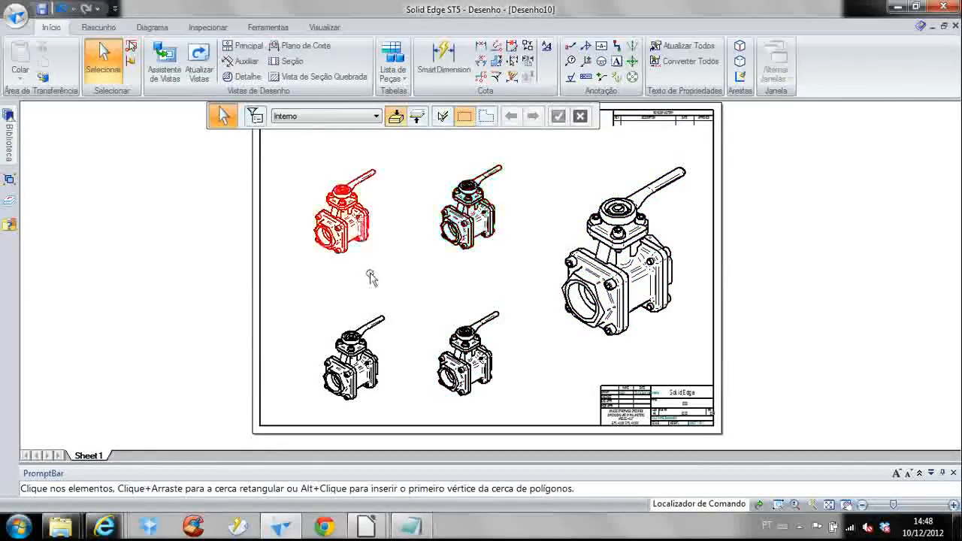
pyautogui.click(467, 218)
pyautogui.click(352, 359)
pyautogui.click(481, 354)
pyautogui.click(632, 221)
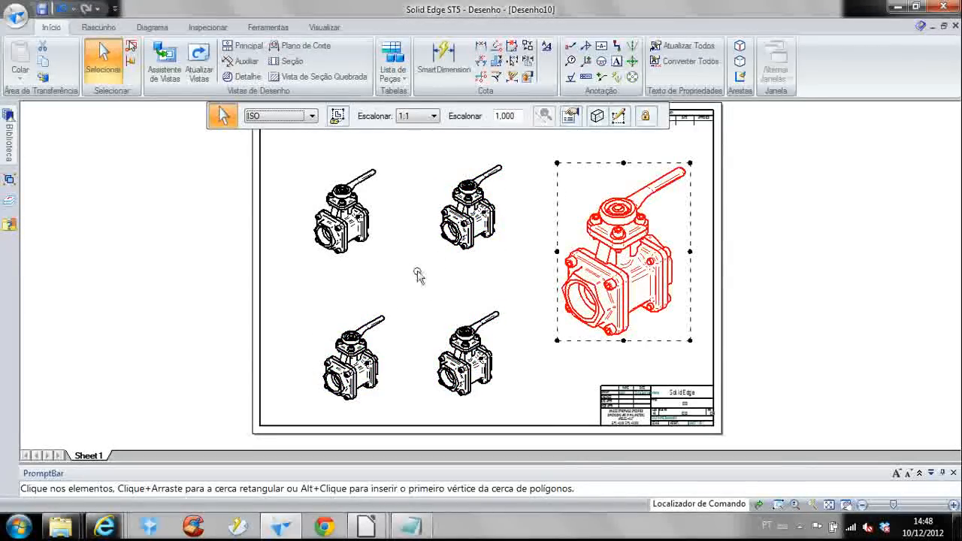
pyautogui.click(369, 271)
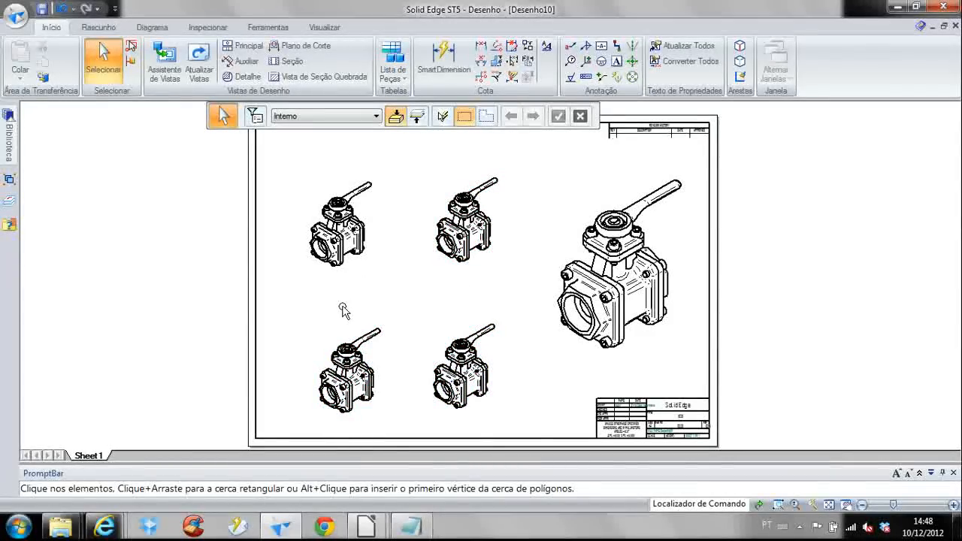
# Offset the small views by moving the upper-left one slightly up and right and the lower-left one slightly left
pyautogui.click(338, 229)
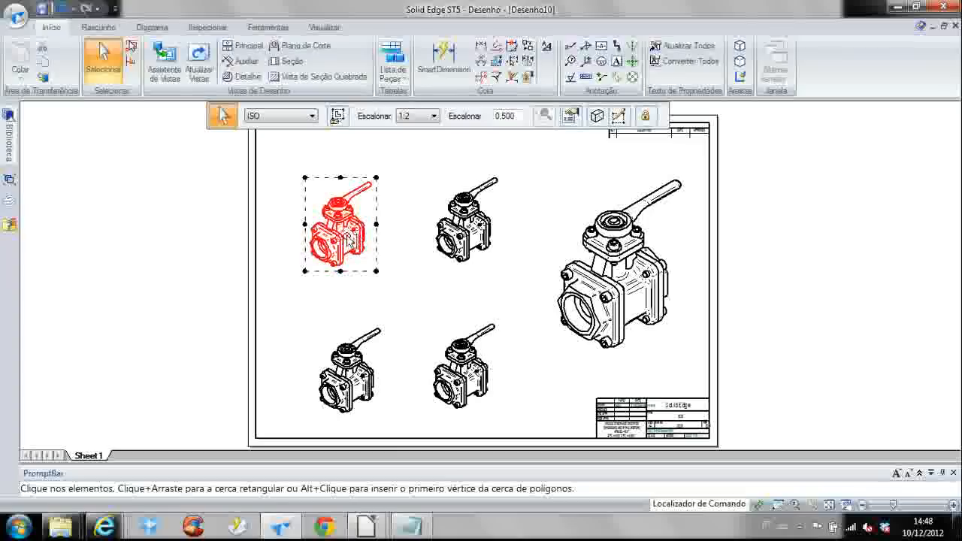
pyautogui.moveTo(342, 228); pyautogui.dragTo(359, 216)
pyautogui.moveTo(350, 368); pyautogui.dragTo(326, 365)
pyautogui.click(402, 310)
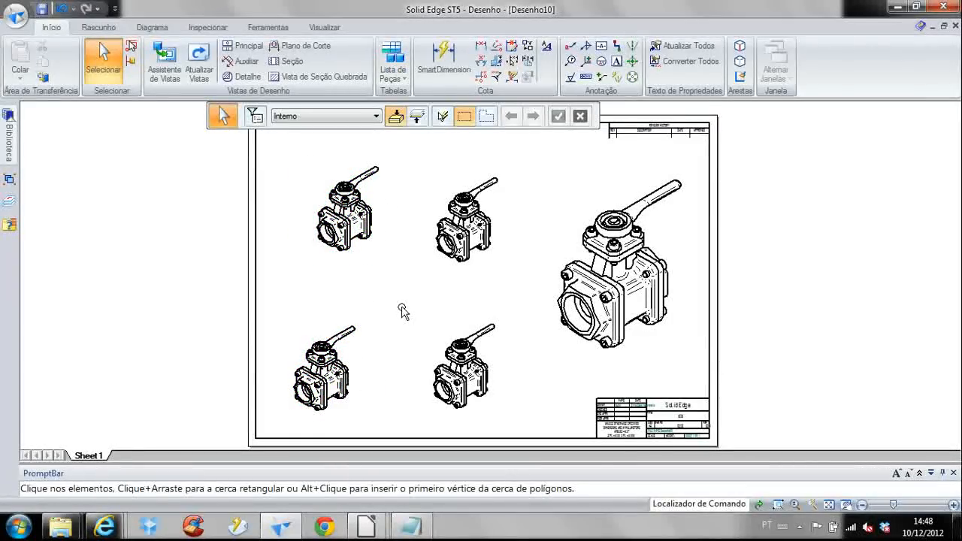
# Create a horizontal alignment by drawing view centers between the upper-left valve view and the small view beside it
pyautogui.scroll(2, 342, 197)
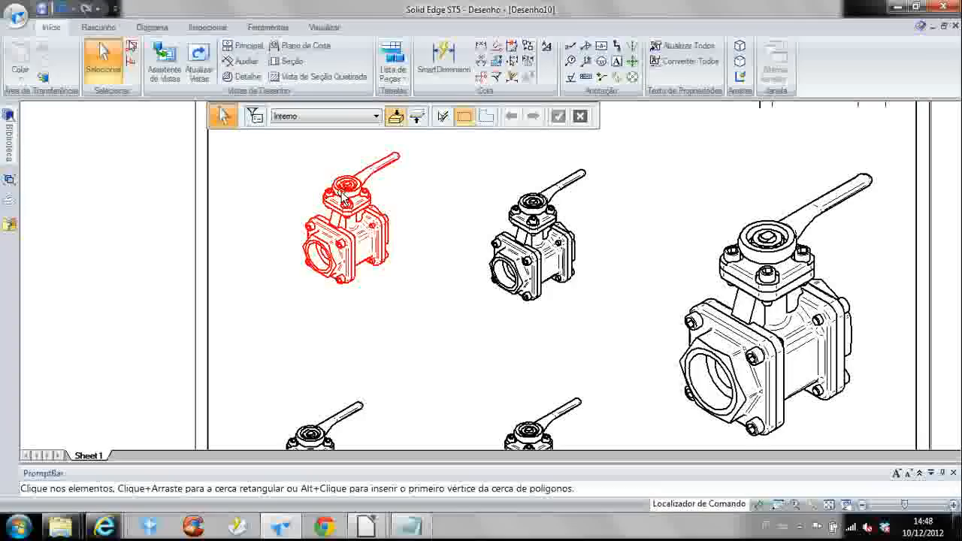
pyautogui.rightClick(351, 217)
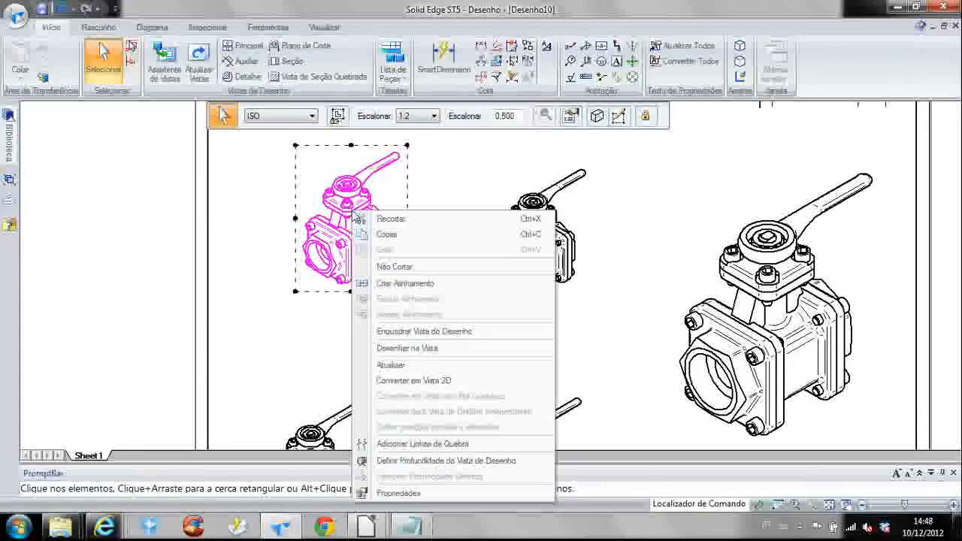
pyautogui.click(391, 284)
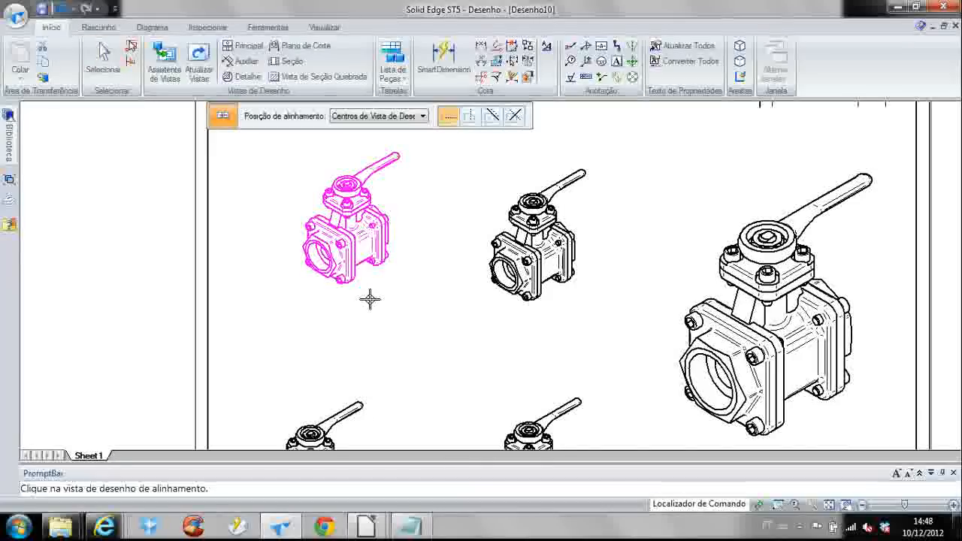
pyautogui.click(446, 122)
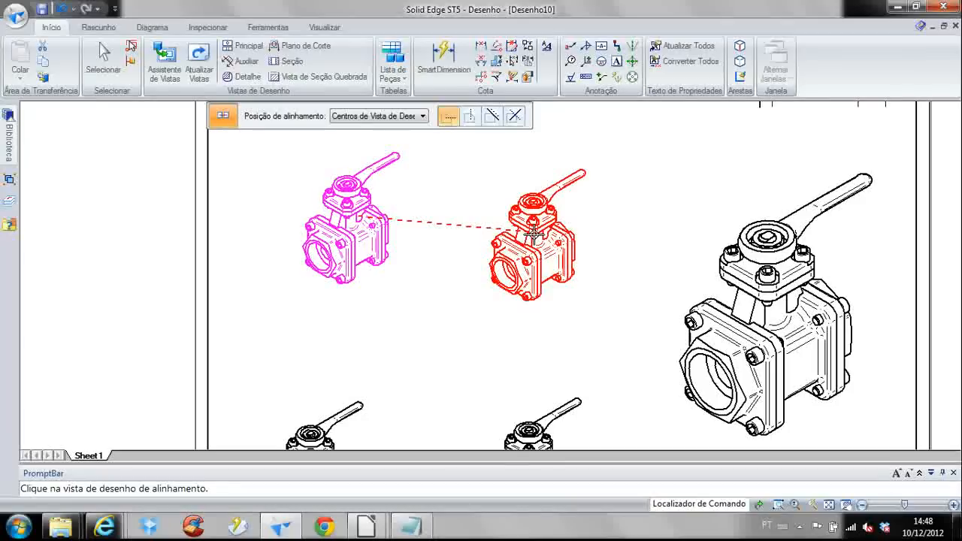
pyautogui.click(532, 234)
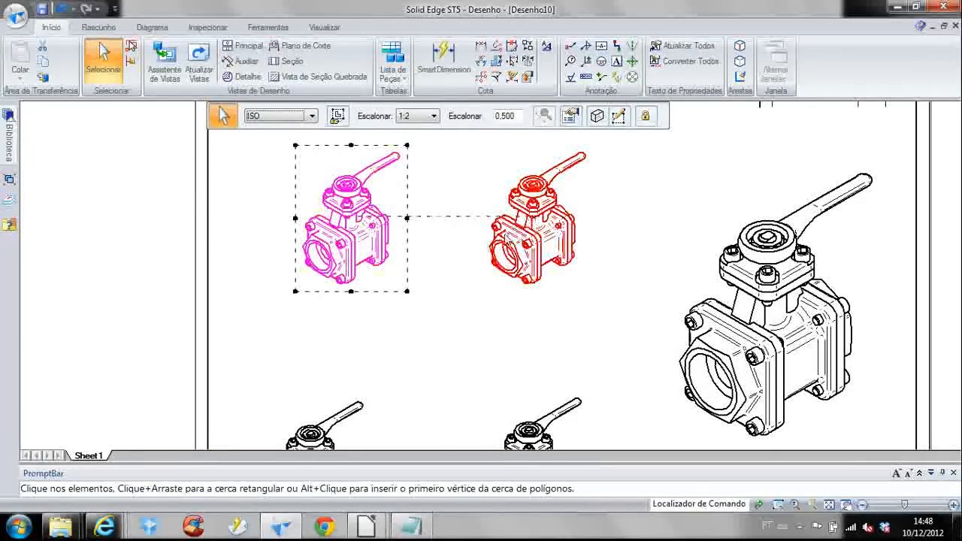
pyautogui.click(436, 278)
# Move the upper-left valve view slightly down and right to test its horizontal alignment with the neighbouring view
pyautogui.scroll(-1, 437, 277)
pyautogui.click(355, 215)
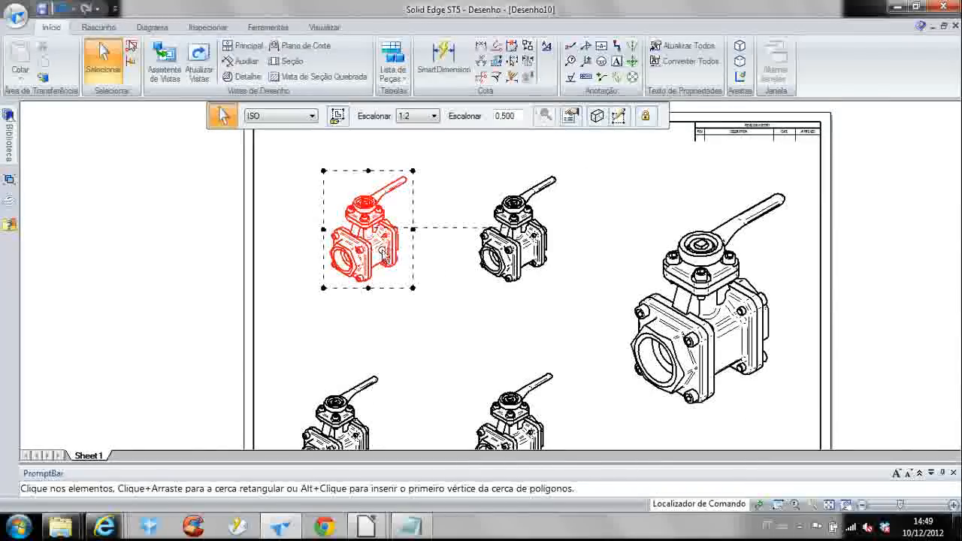
pyautogui.moveTo(354, 215)
pyautogui.mouseDown()
pyautogui.moveTo(422, 302)
pyautogui.moveTo(366, 217)
pyautogui.moveTo(373, 239)
pyautogui.mouseUp()
pyautogui.click(445, 323)
# Create a vertical alignment by drawing view centers between the upper-left valve view and the small view below it
pyautogui.moveTo(431, 330); pyautogui.dragTo(456, 277, button='middle')
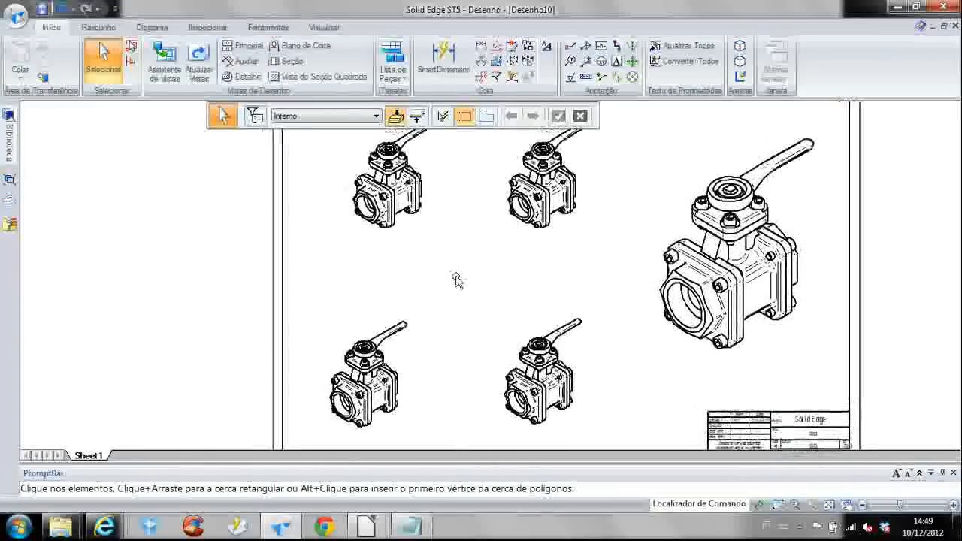
pyautogui.rightClick(393, 198)
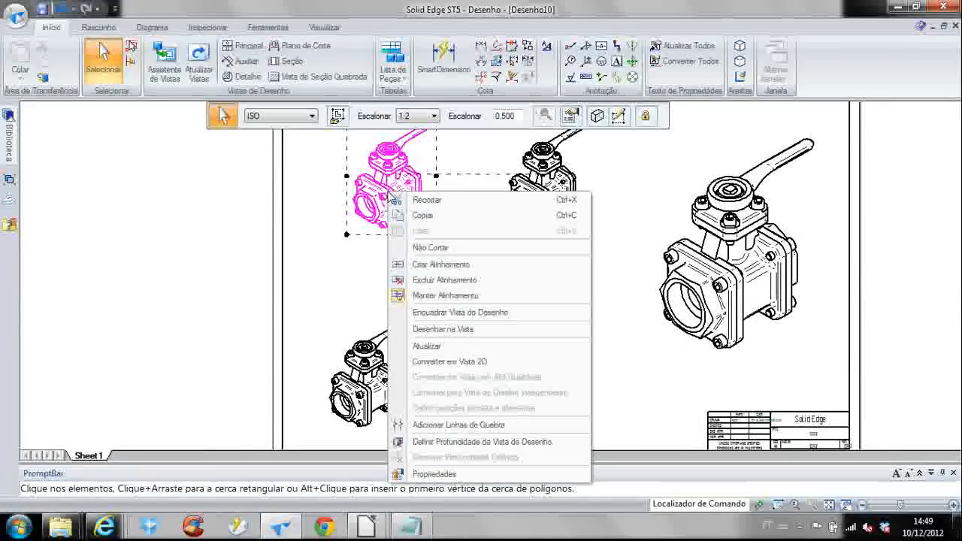
pyautogui.click(436, 267)
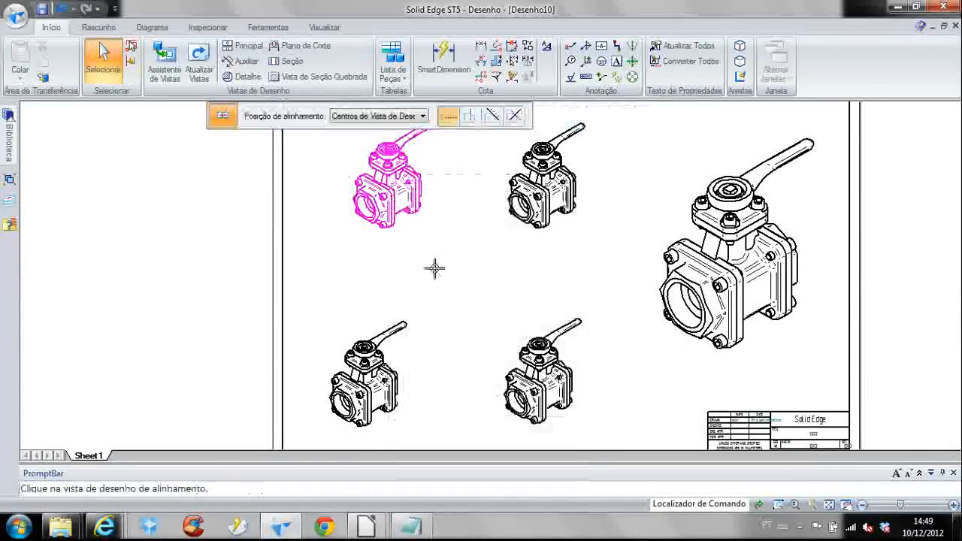
pyautogui.click(471, 118)
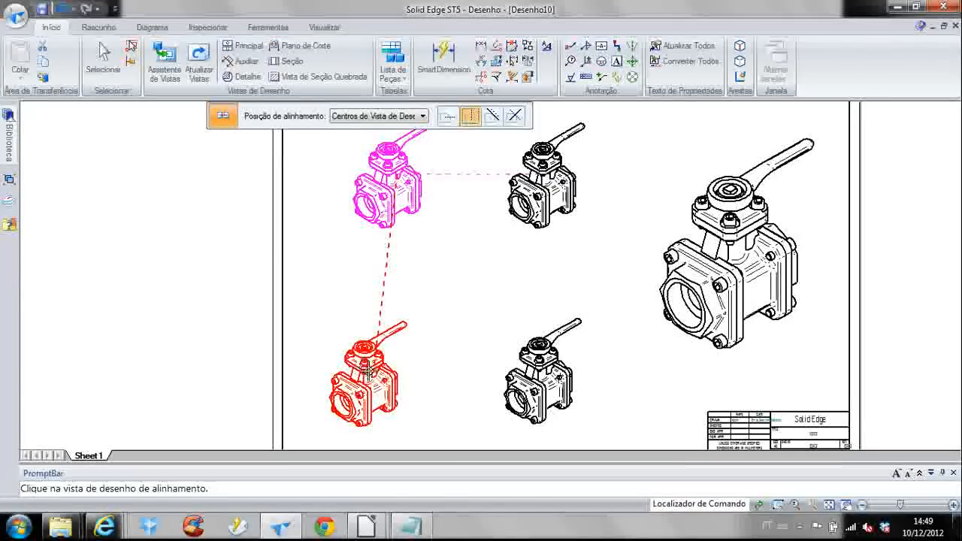
pyautogui.click(342, 363)
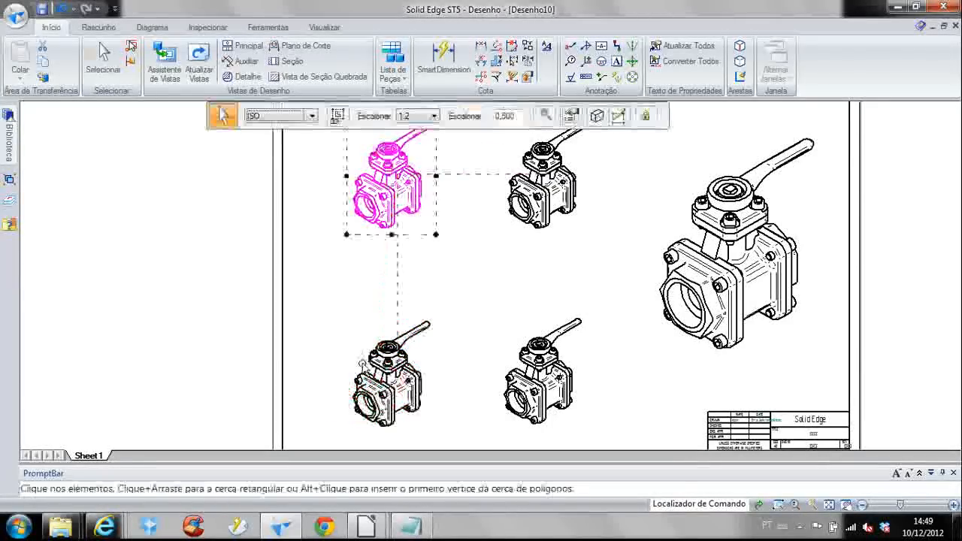
pyautogui.click(304, 314)
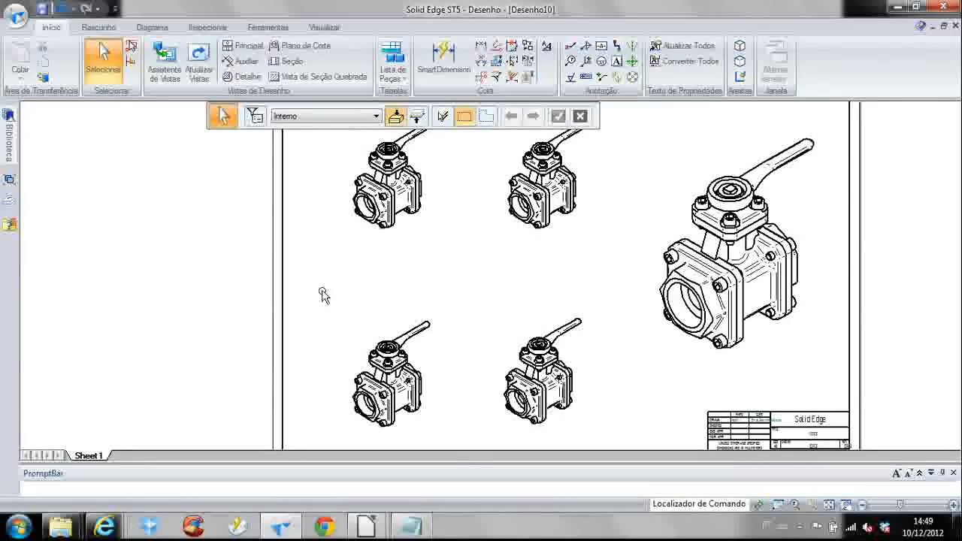
# Move the upper-left valve view slightly down and left on the sheet to test both of its alignments
pyautogui.click(376, 204)
pyautogui.moveTo(375, 204)
pyautogui.mouseDown()
pyautogui.moveTo(320, 242)
pyautogui.moveTo(371, 231)
pyautogui.moveTo(402, 205)
pyautogui.moveTo(330, 230)
pyautogui.mouseUp()
pyautogui.moveTo(401, 220); pyautogui.dragTo(360, 226)
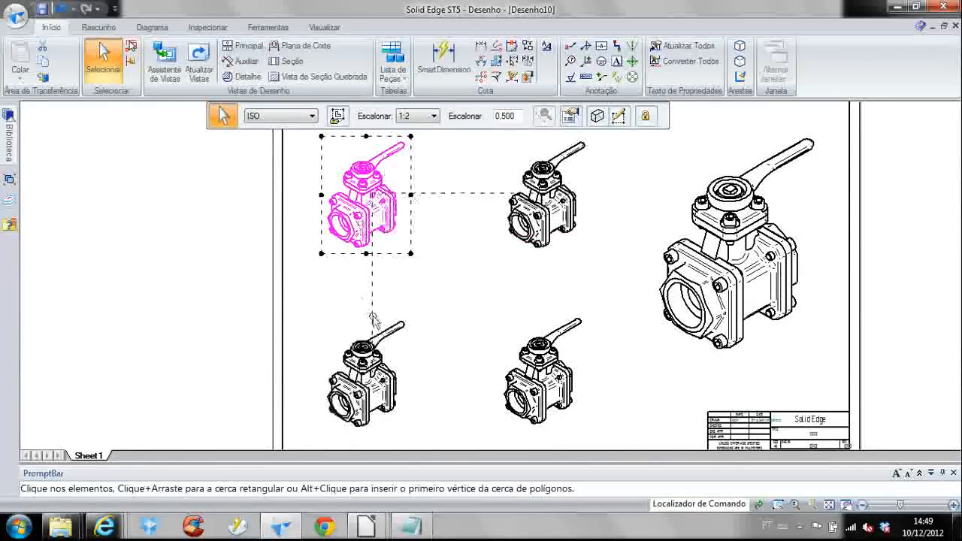
pyautogui.click(460, 304)
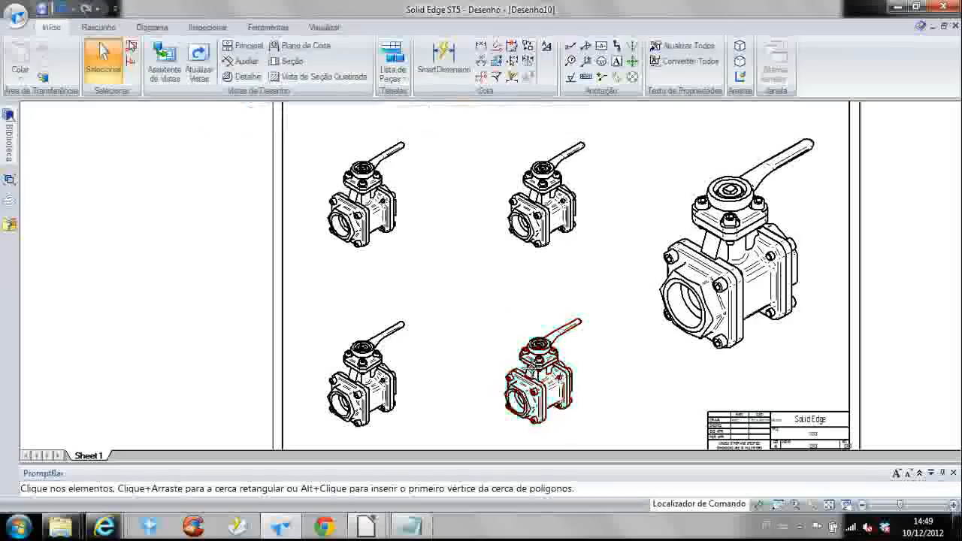
# Create a horizontal alignment by drawing view centers between the lower-right small valve view and the lower-left valve view
pyautogui.click(540, 374)
pyautogui.click(372, 389)
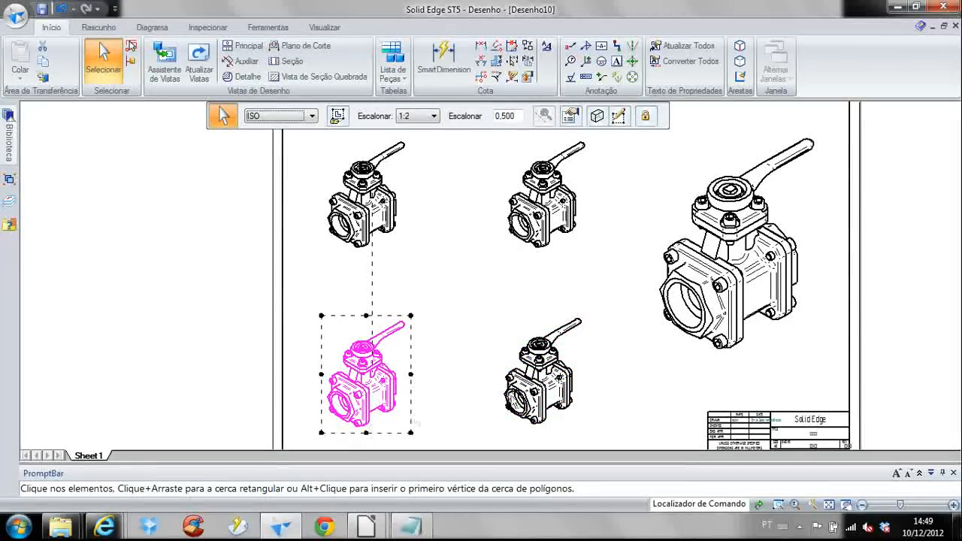
pyautogui.click(545, 361)
pyautogui.rightClick(544, 352)
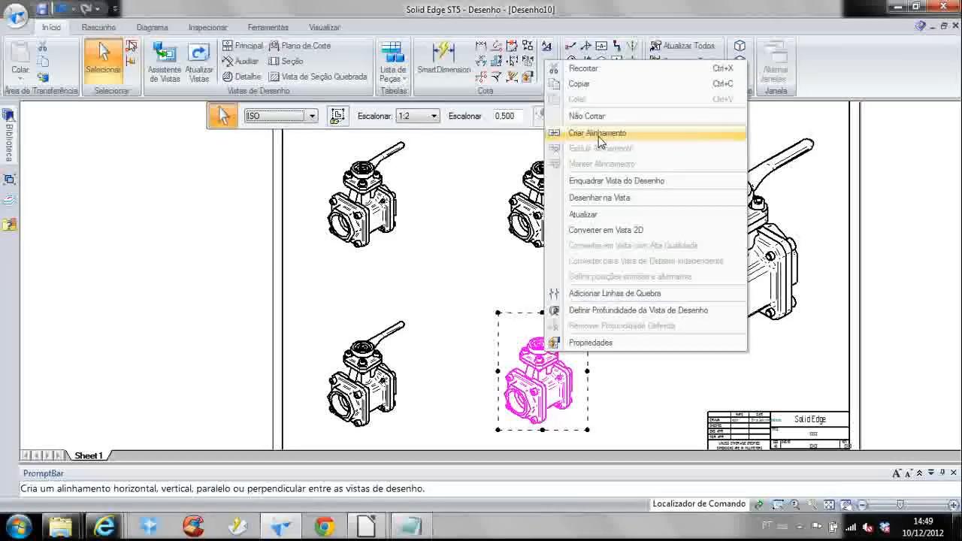
pyautogui.click(581, 133)
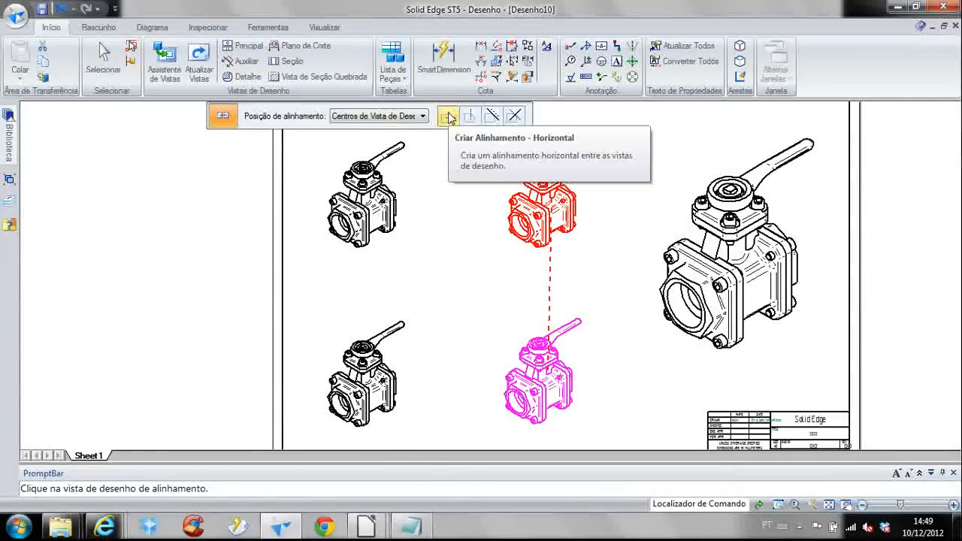
pyautogui.click(361, 375)
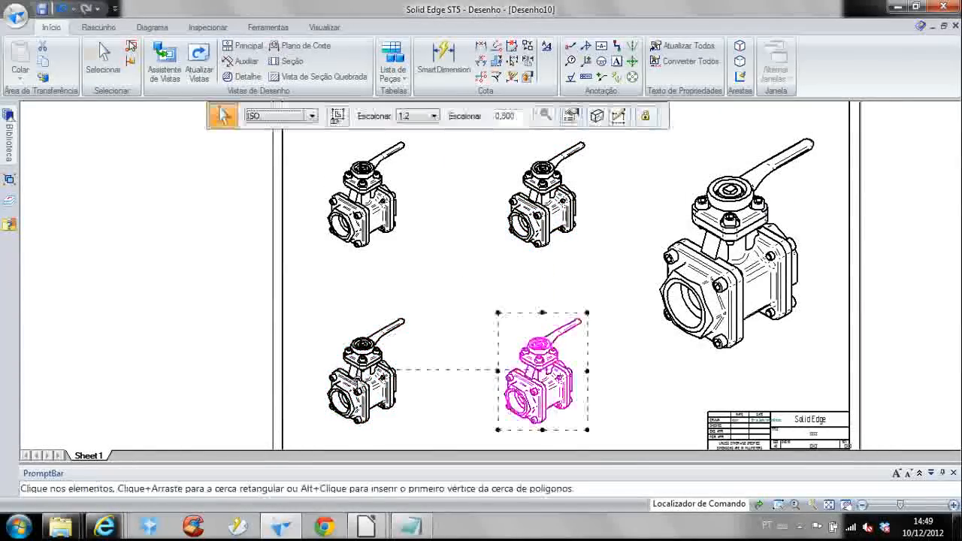
# Move the upper-left valve view slightly up and left to test the alignments, and check the small views across the whole sheet
pyautogui.click(290, 333)
pyautogui.moveTo(290, 333); pyautogui.dragTo(268, 308, button='right')
pyautogui.moveTo(359, 235)
pyautogui.mouseDown()
pyautogui.moveTo(350, 205)
pyautogui.moveTo(384, 230)
pyautogui.moveTo(370, 219)
pyautogui.mouseUp()
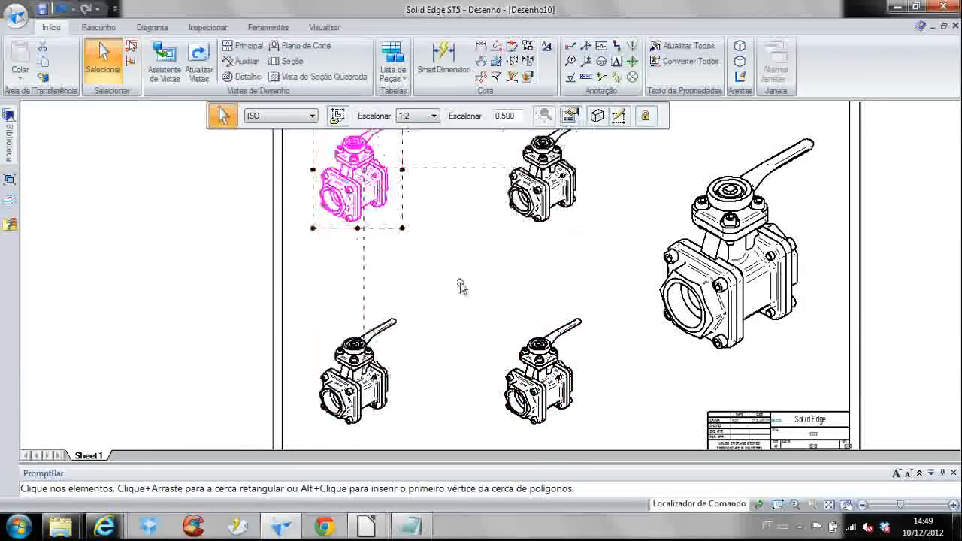
pyautogui.hotkey('ctrl', 'f')
pyautogui.click(477, 218)
pyautogui.moveTo(477, 217); pyautogui.dragTo(478, 338)
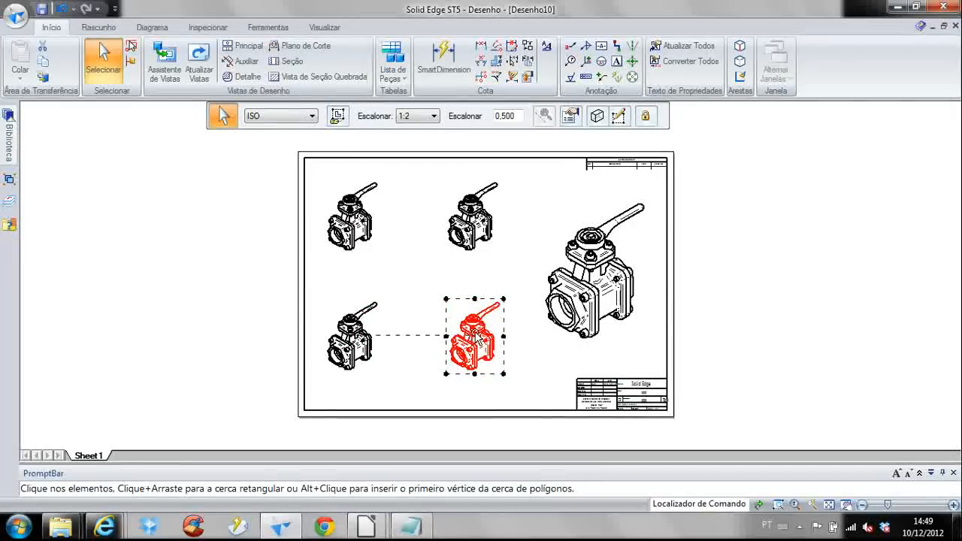
pyautogui.click(420, 271)
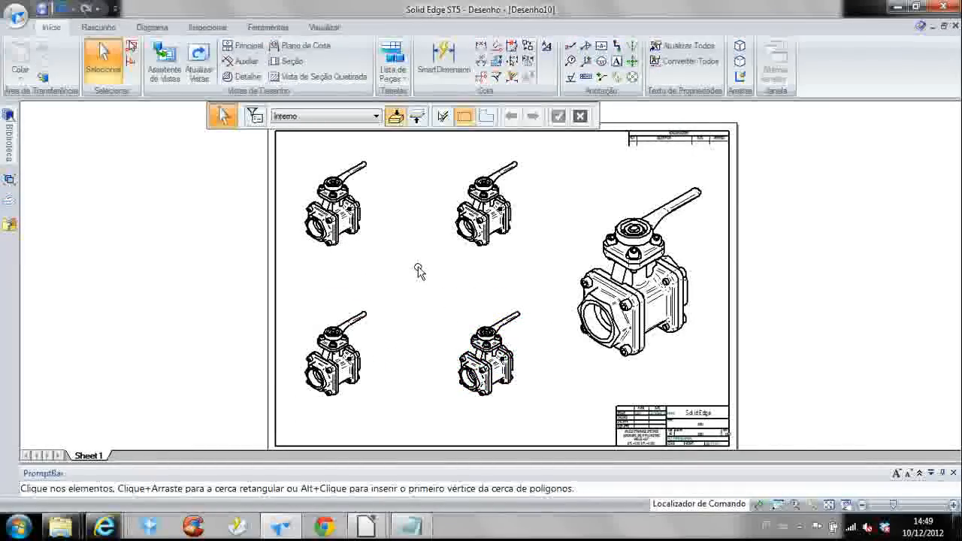
# Open the upper-left valve view's properties and examine its display, caption, section, annotation and model option settings
pyautogui.scroll(2, 418, 272)
pyautogui.scroll(-1, 419, 272)
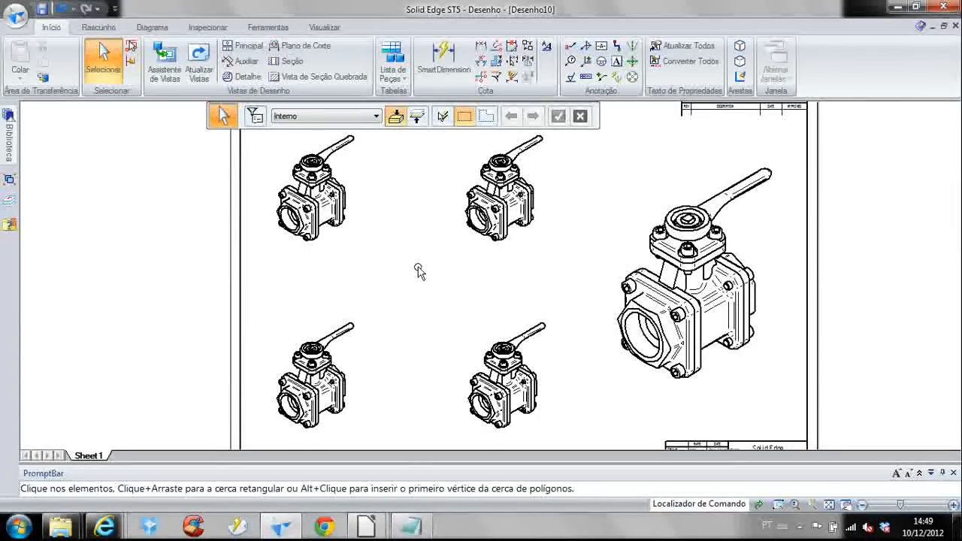
pyautogui.scroll(2, 419, 271)
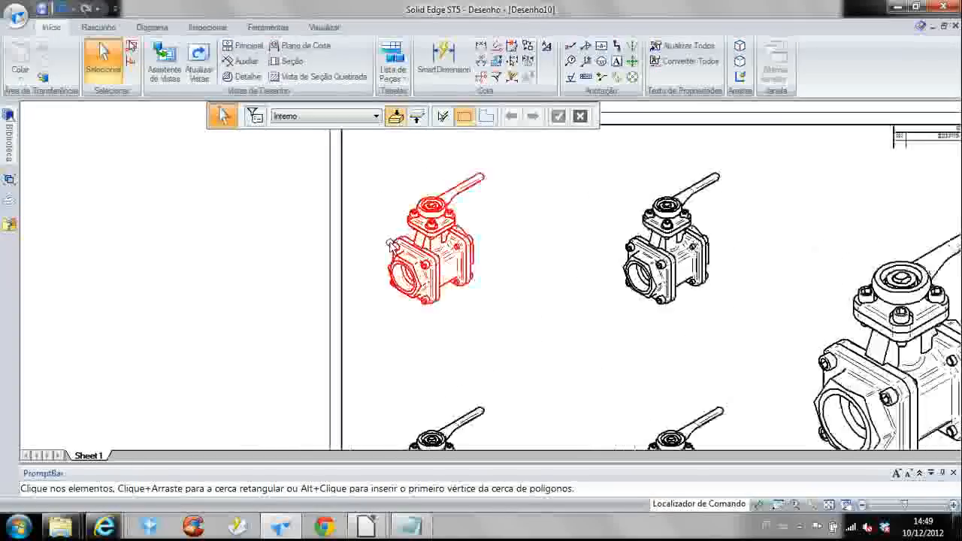
pyautogui.scroll(2, 390, 243)
pyautogui.click(388, 298)
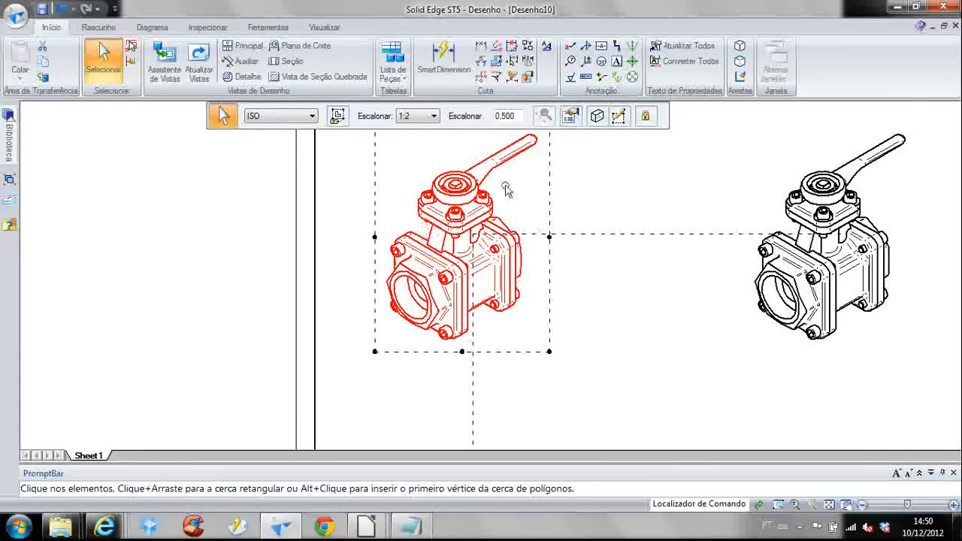
pyautogui.click(570, 118)
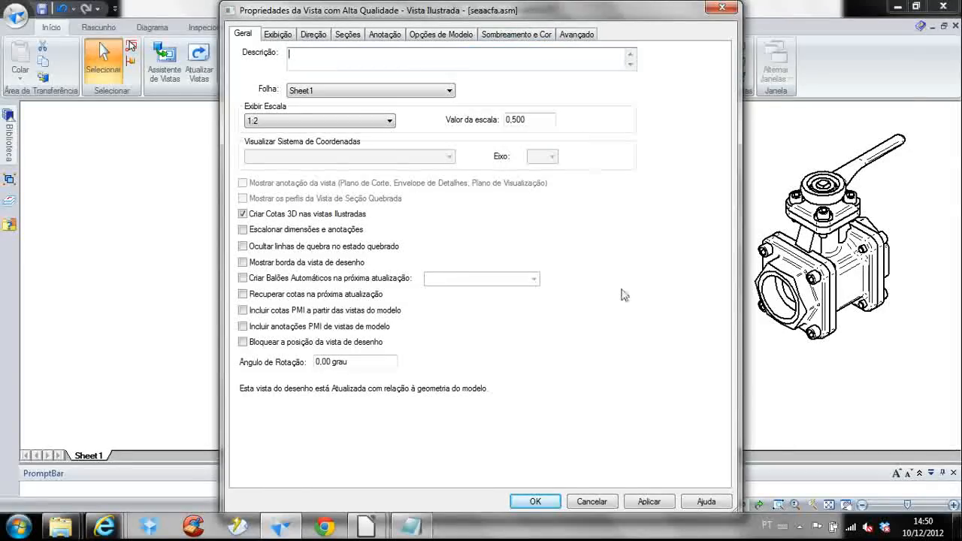
pyautogui.click(278, 35)
pyautogui.click(313, 35)
pyautogui.click(347, 35)
pyautogui.click(385, 35)
pyautogui.click(421, 34)
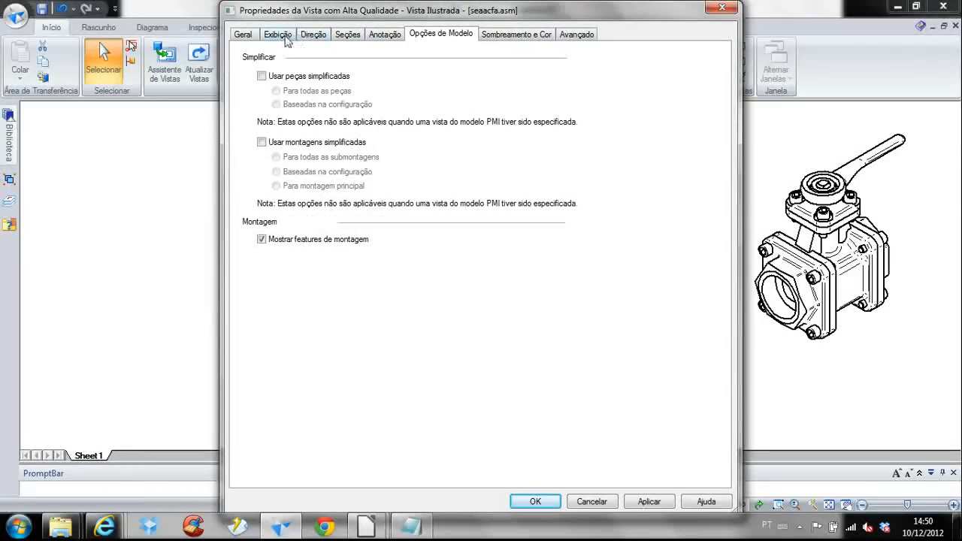
# Show every part except Body01.par as reference in the upper-left valve view, overriding the assembly's reference setting, and update the views
pyautogui.click(278, 35)
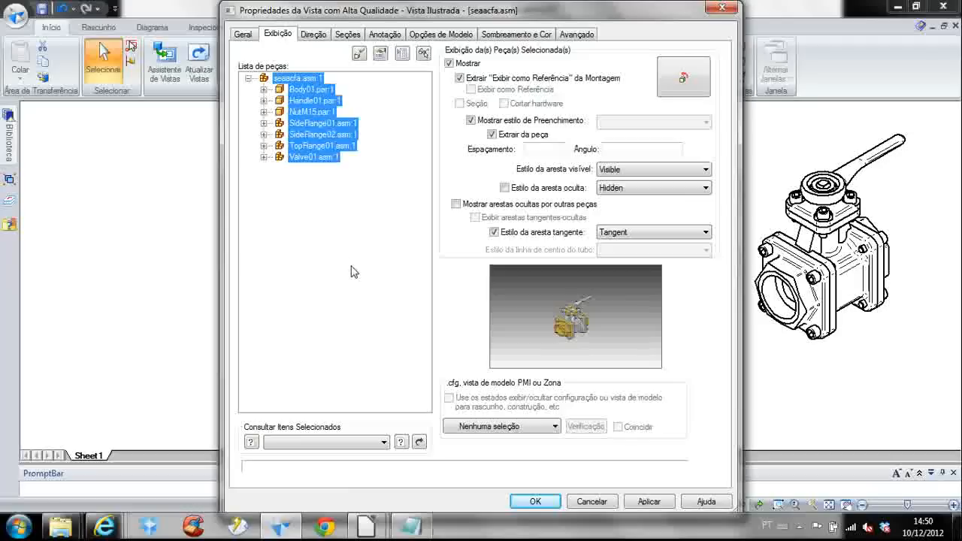
pyautogui.click(321, 90)
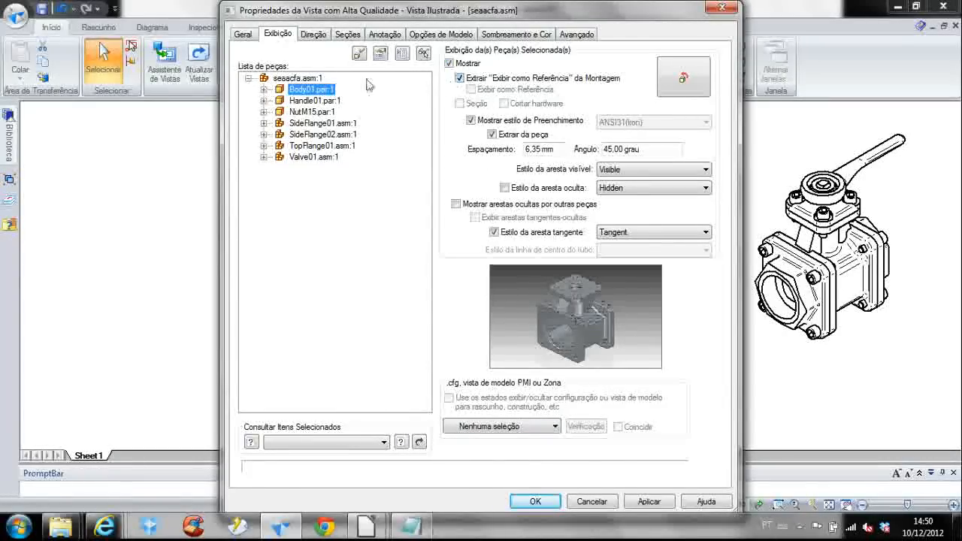
pyautogui.click(320, 101)
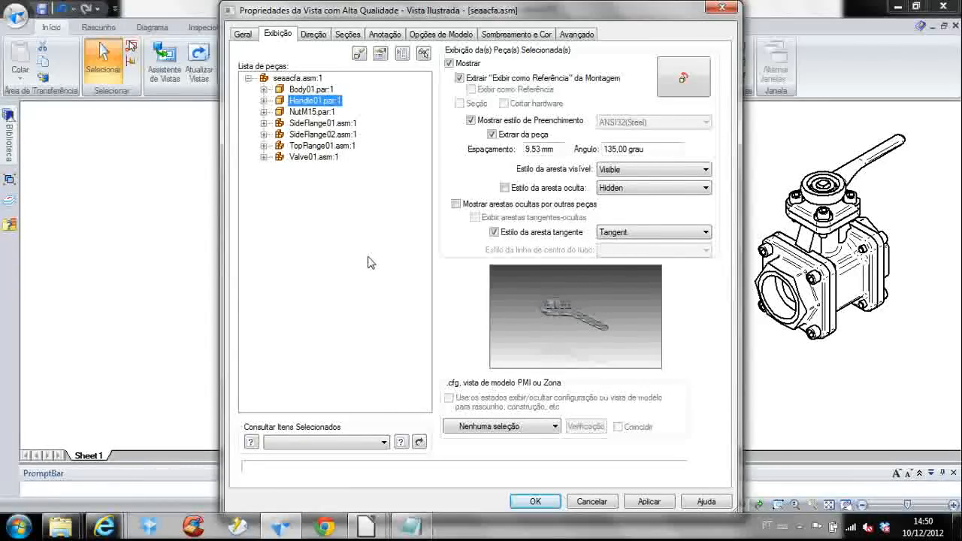
pyautogui.keyDown('shift'); pyautogui.click(323, 157); pyautogui.keyUp('shift')
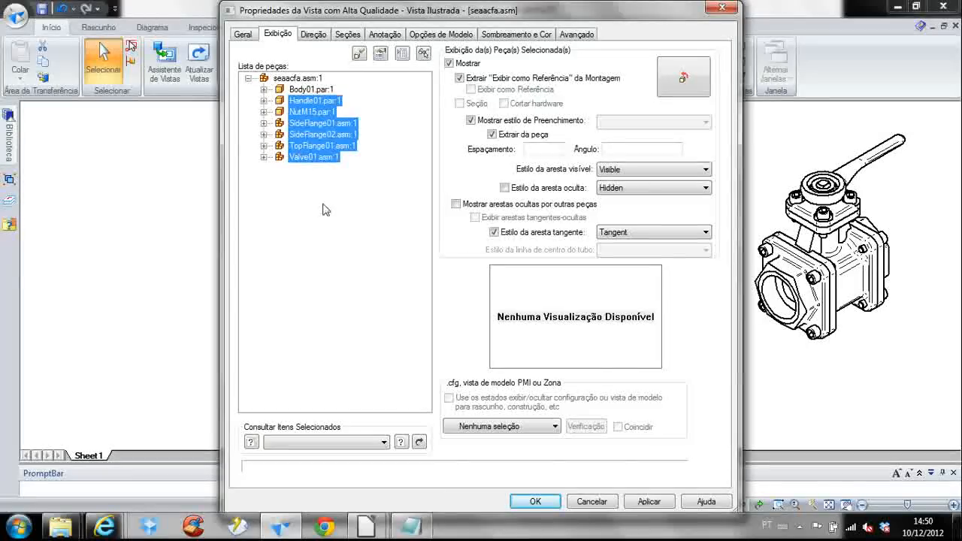
pyautogui.click(530, 79)
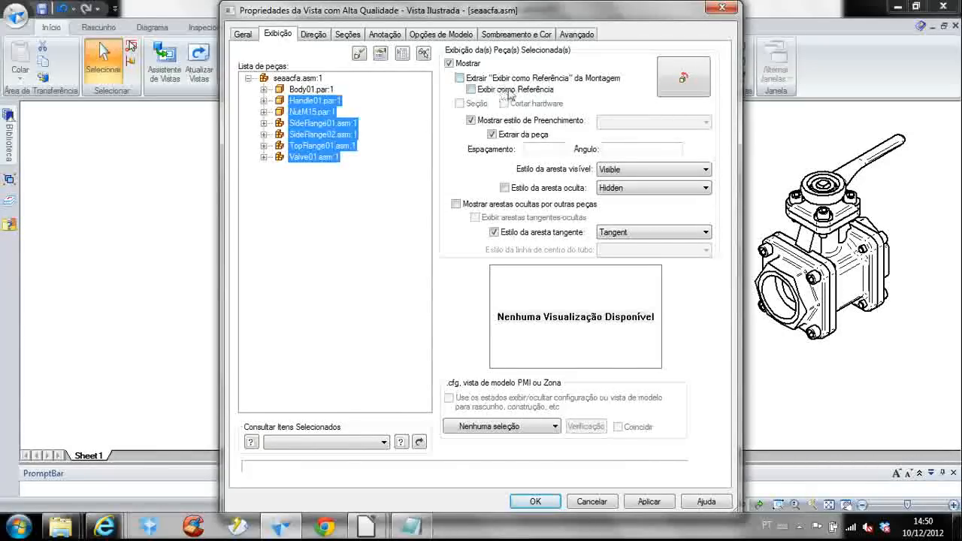
pyautogui.click(518, 90)
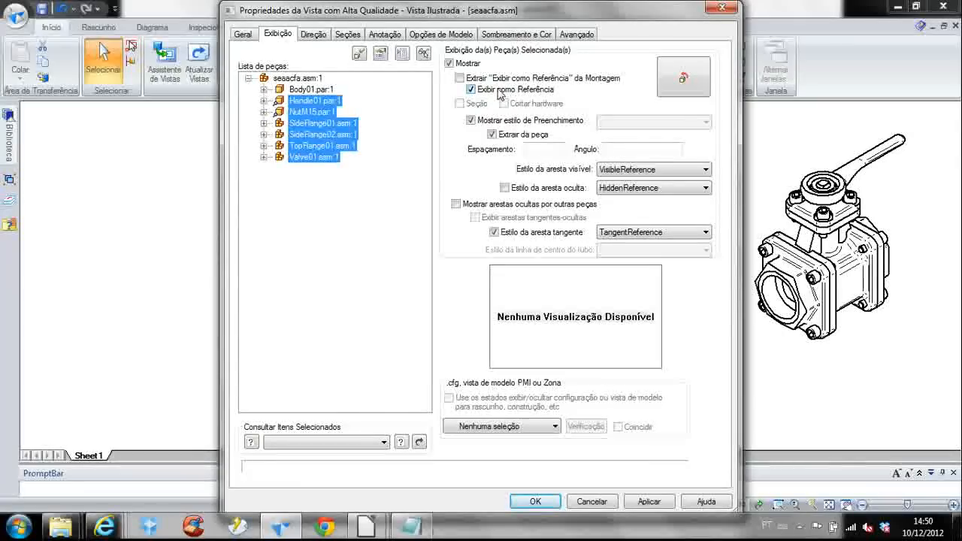
pyautogui.click(535, 501)
pyautogui.click(199, 70)
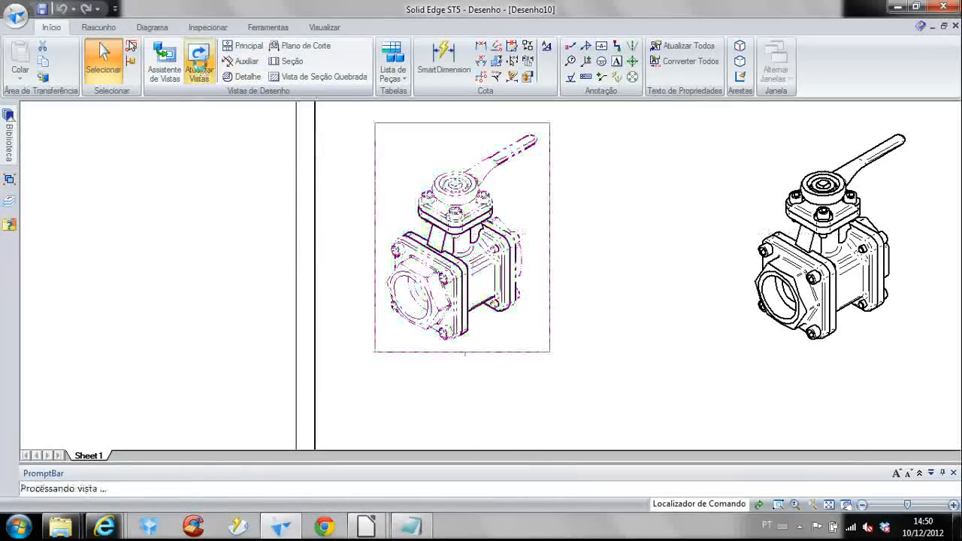
# Add the line "Passo 1 : Corpo da Válvula" above the existing codes in the upper-left valve view's primary caption
pyautogui.scroll(2, 316, 210)
pyautogui.moveTo(316, 210)
pyautogui.mouseDown(button='middle')
pyautogui.moveTo(268, 219)
pyautogui.moveTo(233, 212)
pyautogui.mouseUp(button='middle')
pyautogui.click(234, 212)
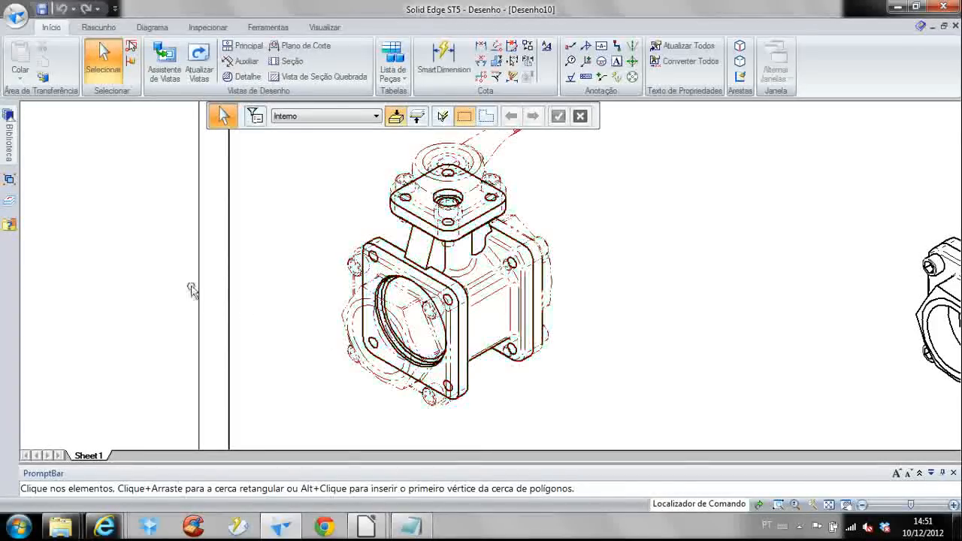
pyautogui.scroll(-1, 164, 286)
pyautogui.moveTo(164, 287); pyautogui.dragTo(203, 282, button='middle')
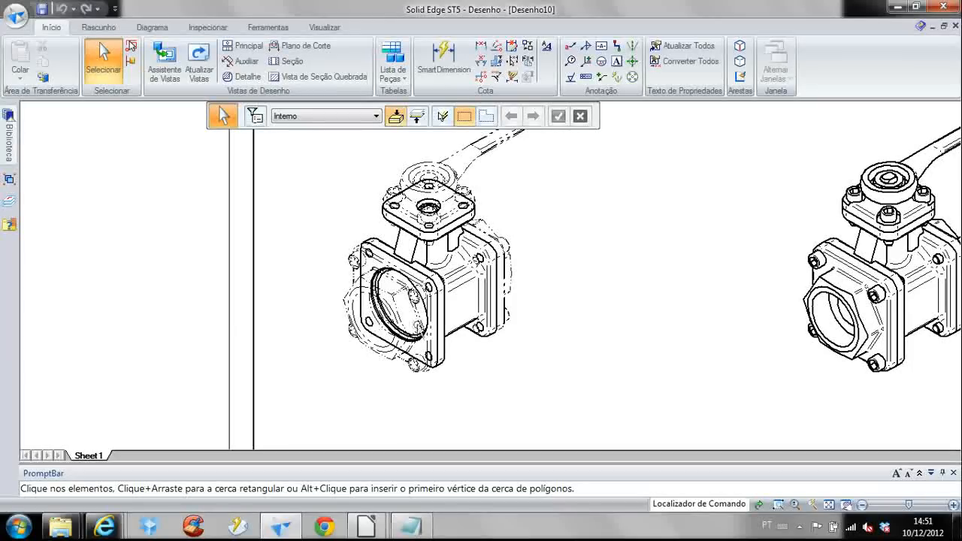
pyautogui.click(440, 294)
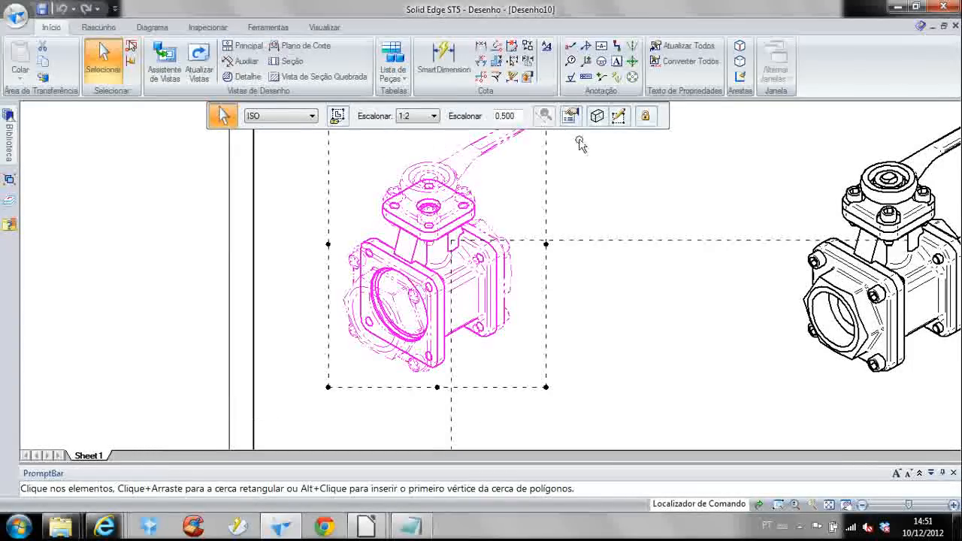
pyautogui.click(569, 117)
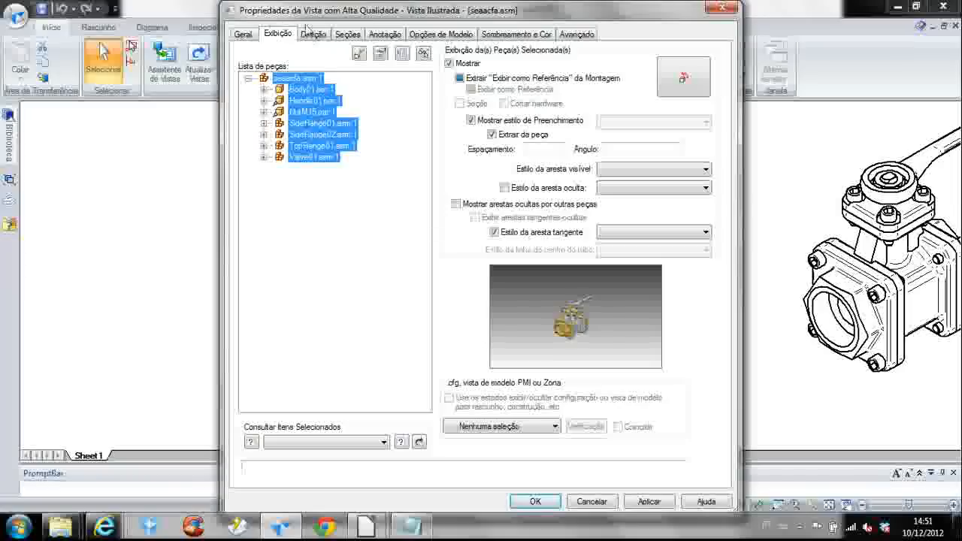
pyautogui.click(312, 34)
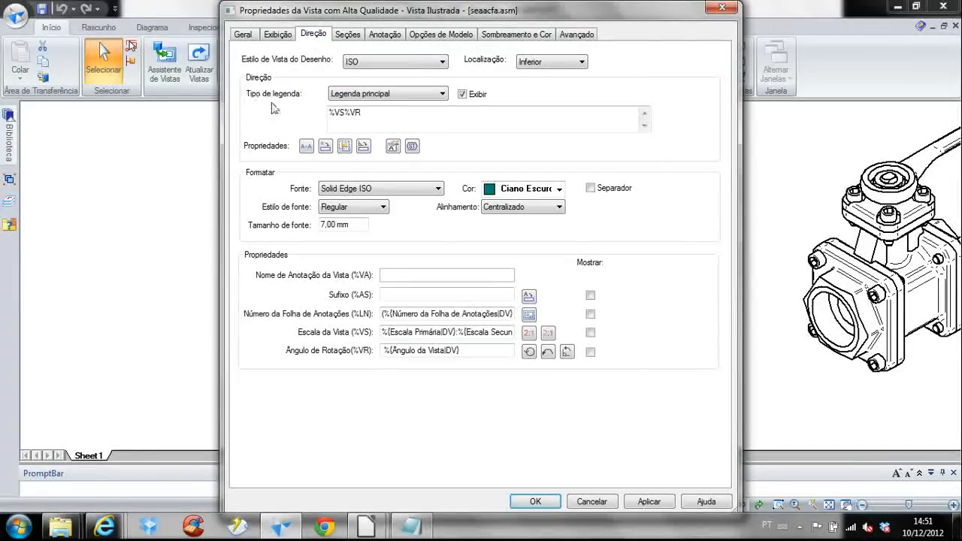
pyautogui.click(329, 112)
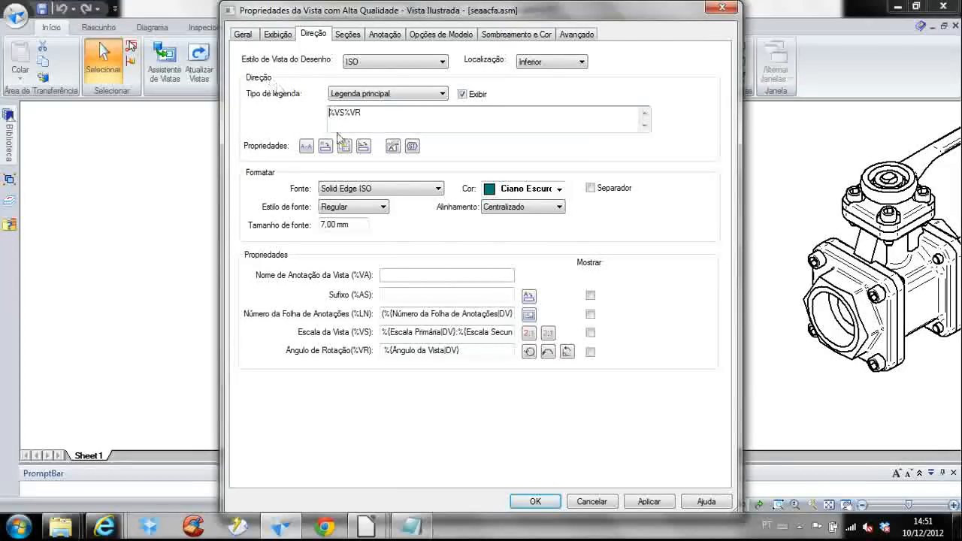
pyautogui.press('Return')
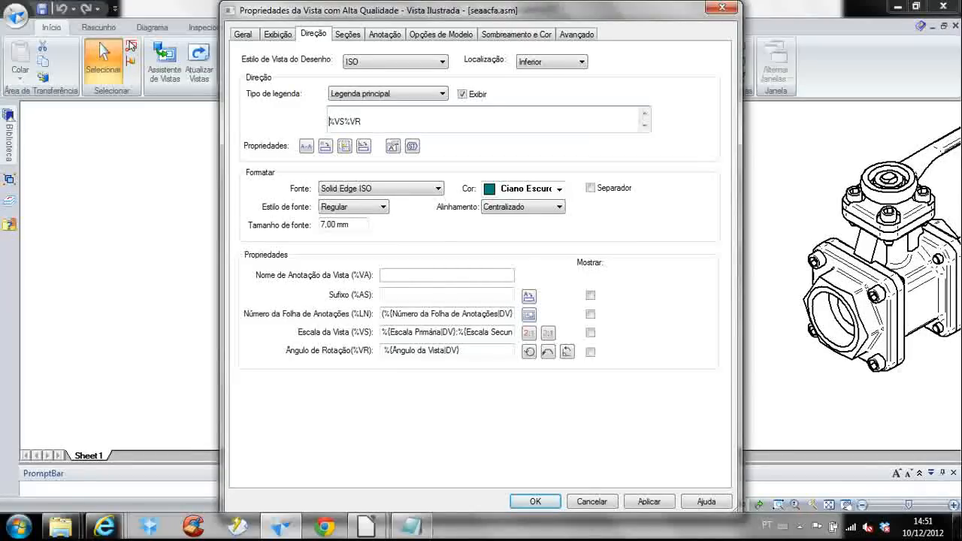
pyautogui.write('Passo 1 : Corpo da Válvula')
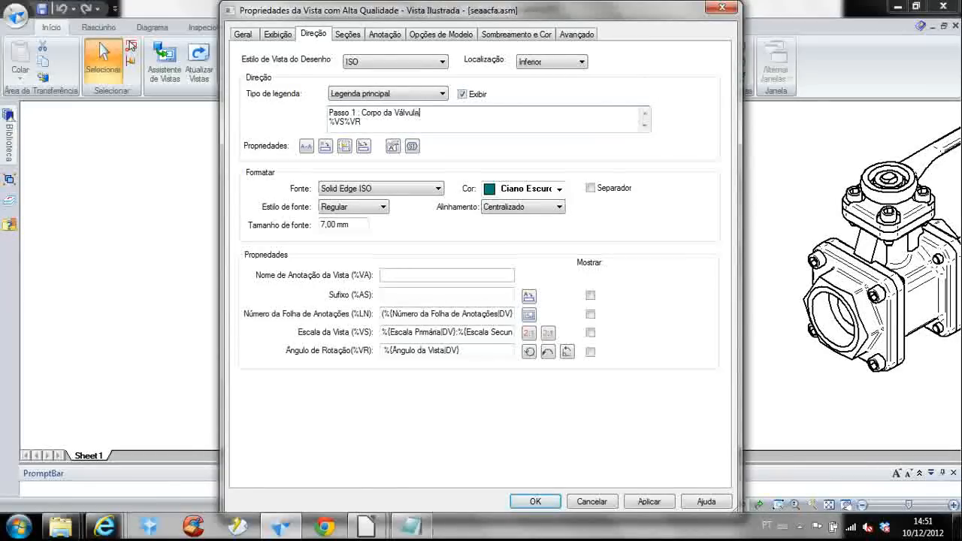
# Set the font of the upper-left view's caption to Arial and apply the view properties
pyautogui.click(379, 191)
pyautogui.press('a')
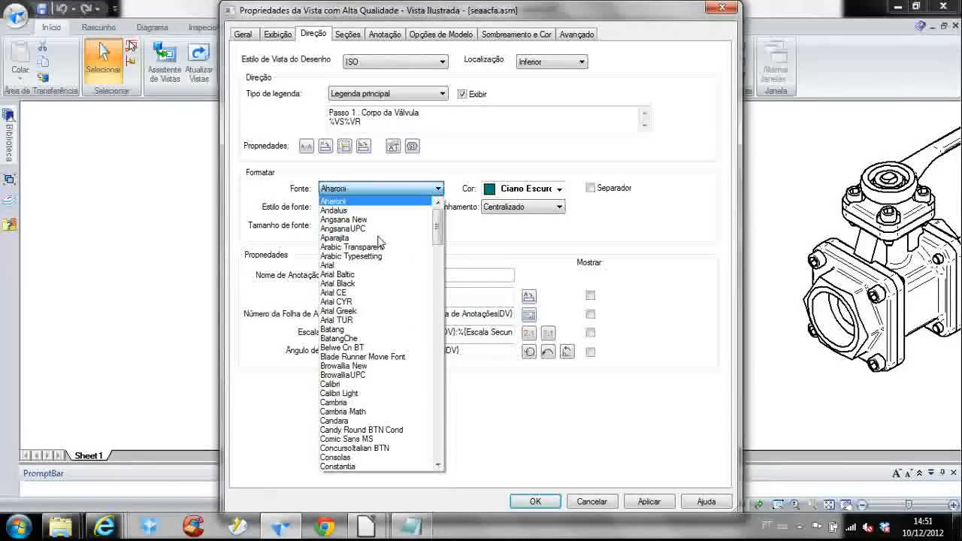
pyautogui.click(359, 267)
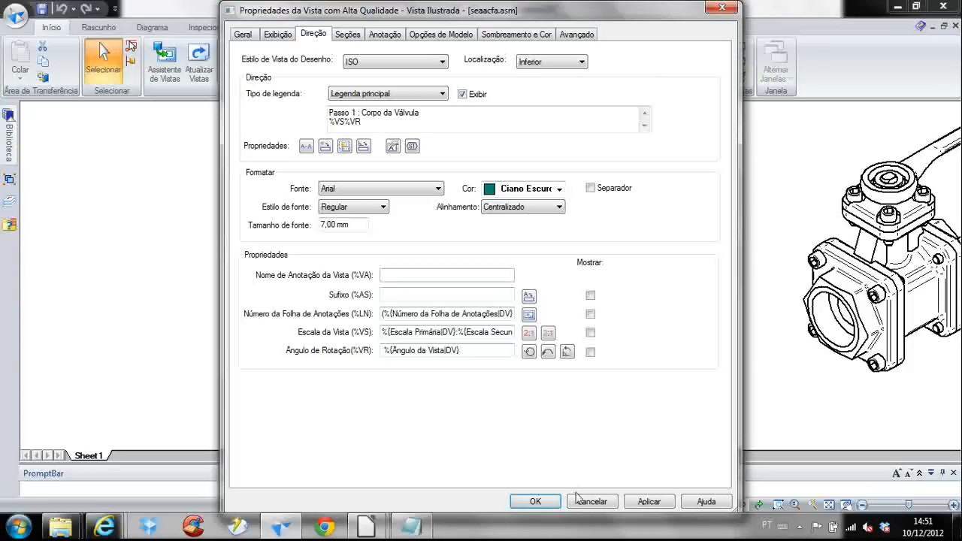
pyautogui.click(530, 503)
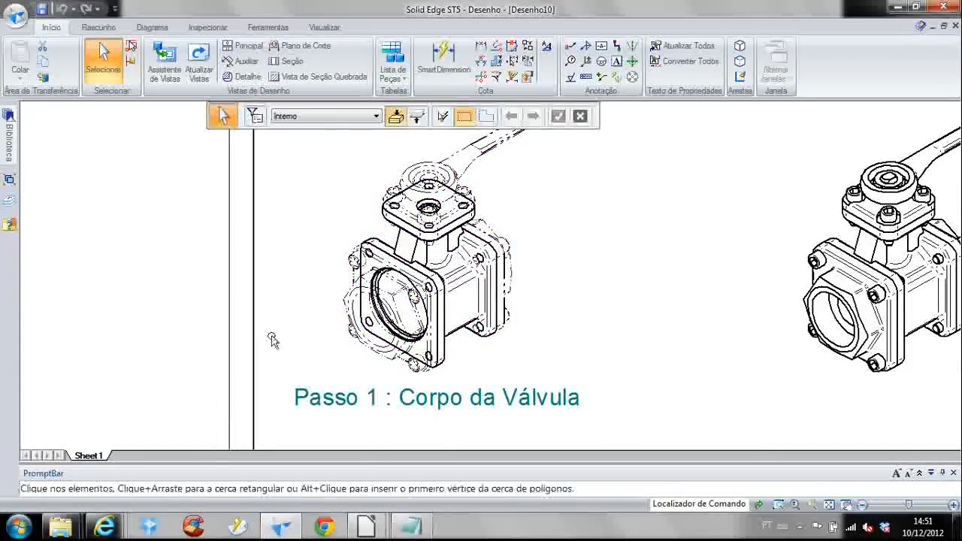
# Hide SideFlange01.asm, SideFlange02.asm and TopFlange01.asm in the second valve view of the upper row through its display properties
pyautogui.scroll(-2, 272, 337)
pyautogui.moveTo(230, 275); pyautogui.dragTo(177, 242, button='middle')
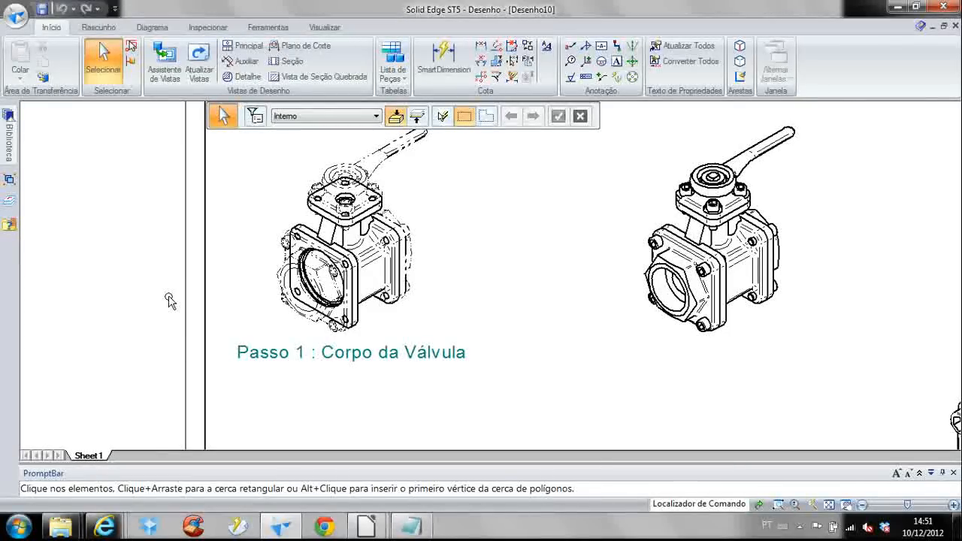
pyautogui.moveTo(204, 296)
pyautogui.mouseDown(button='middle')
pyautogui.moveTo(99, 272)
pyautogui.moveTo(61, 279)
pyautogui.mouseUp(button='middle')
pyautogui.moveTo(451, 302); pyautogui.dragTo(417, 317, button='middle')
pyautogui.scroll(-1, 430, 309)
pyautogui.scroll(1, 432, 308)
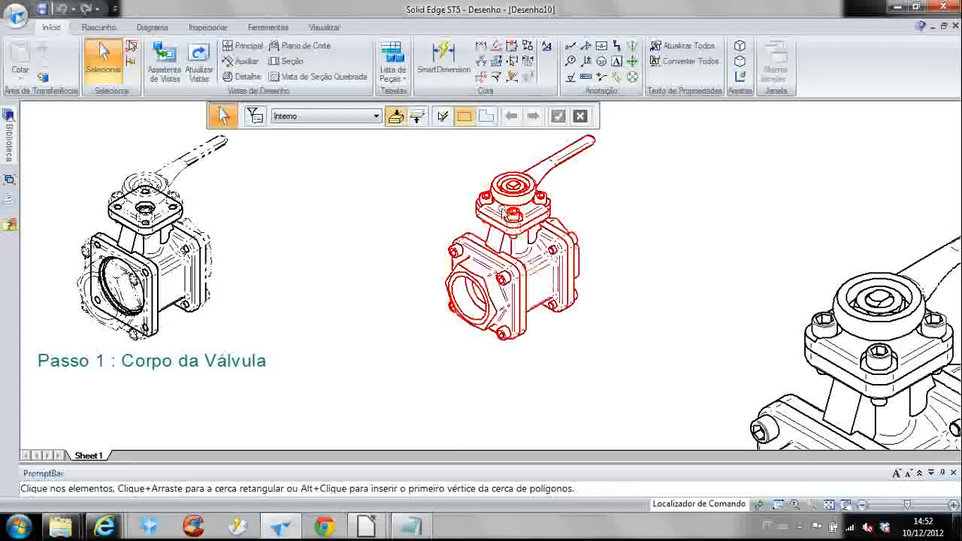
pyautogui.click(519, 284)
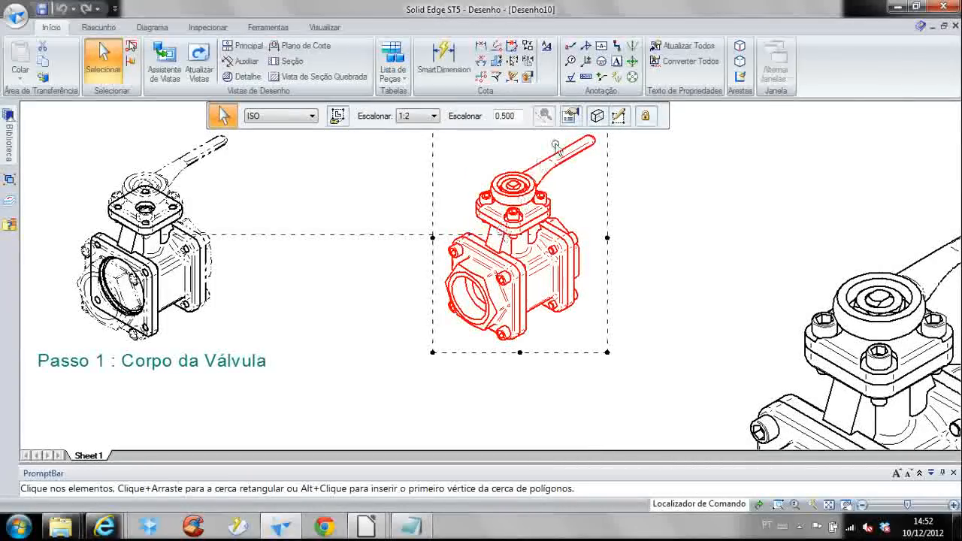
pyautogui.click(571, 116)
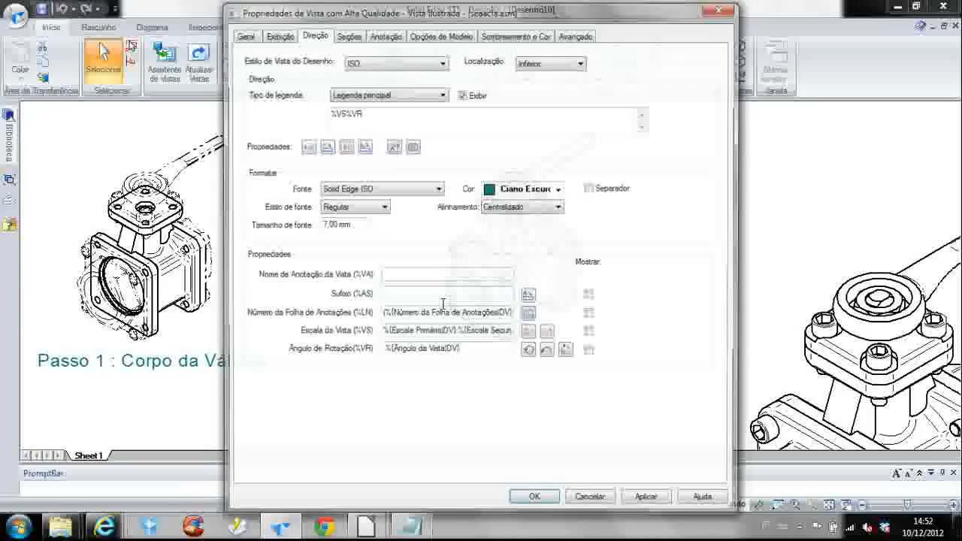
pyautogui.click(278, 34)
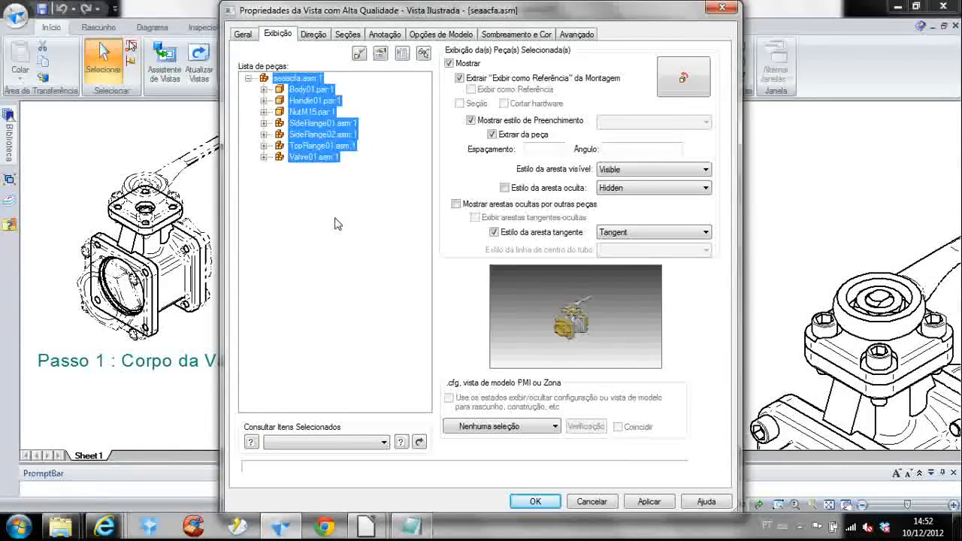
pyautogui.click(344, 135)
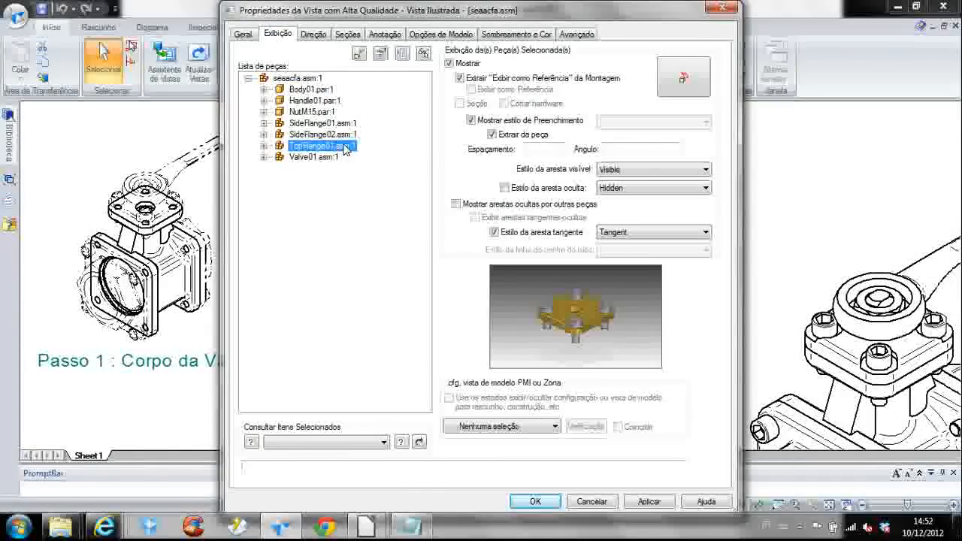
pyautogui.click(342, 146)
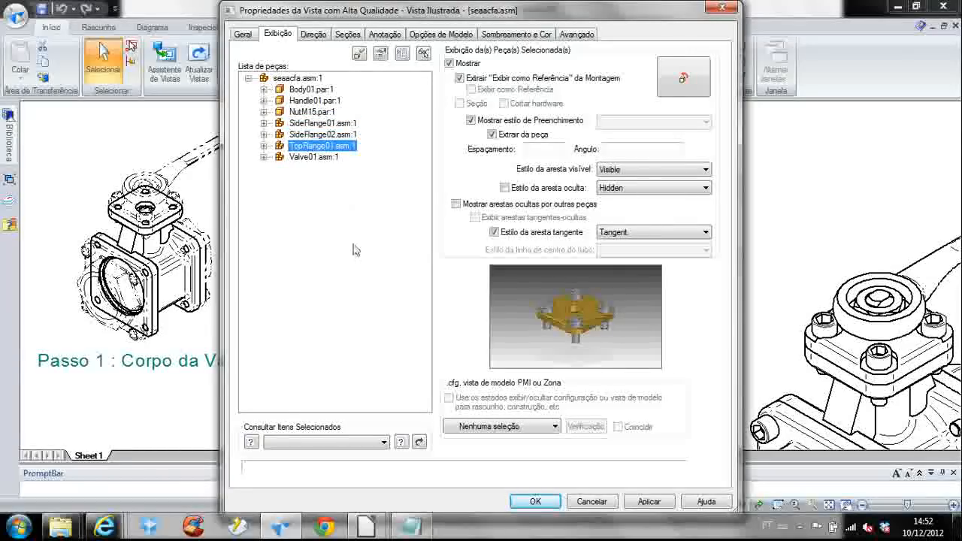
pyautogui.keyDown('ctrl'); pyautogui.click(344, 135); pyautogui.keyUp('ctrl')
pyautogui.keyDown('ctrl'); pyautogui.click(321, 123); pyautogui.keyUp('ctrl')
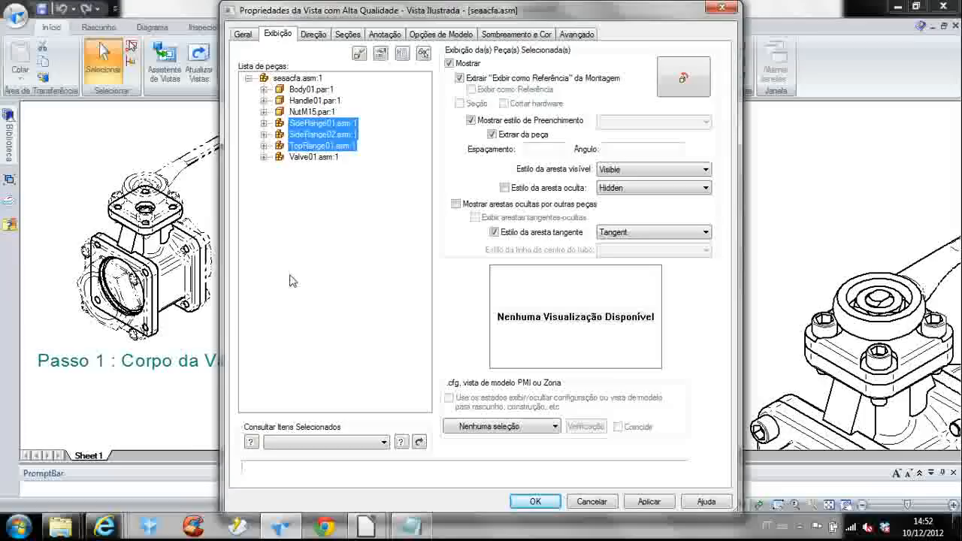
pyautogui.click(449, 63)
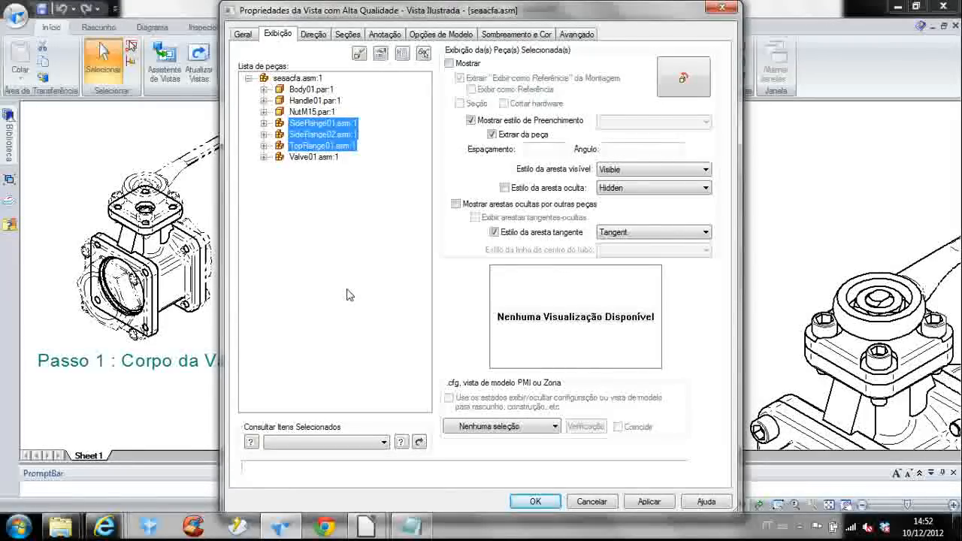
# Show Body01.par as reference in the second upper view, overriding the assembly's reference setting, and update the views
pyautogui.click(313, 156)
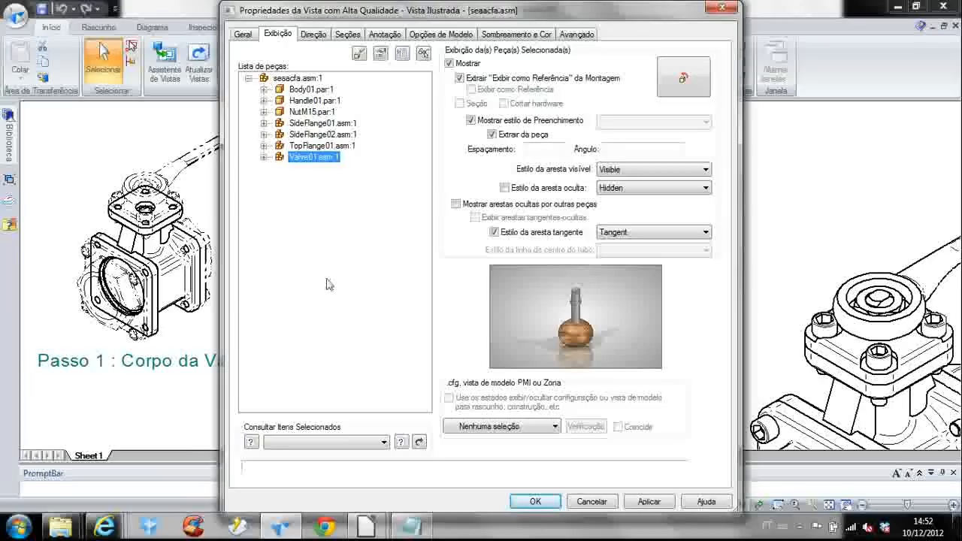
pyautogui.click(316, 101)
pyautogui.click(320, 111)
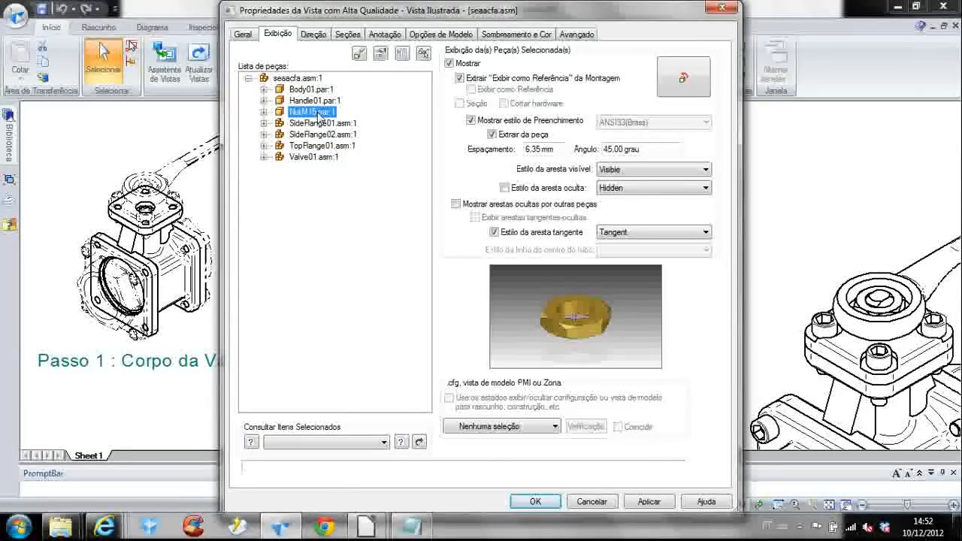
pyautogui.click(309, 90)
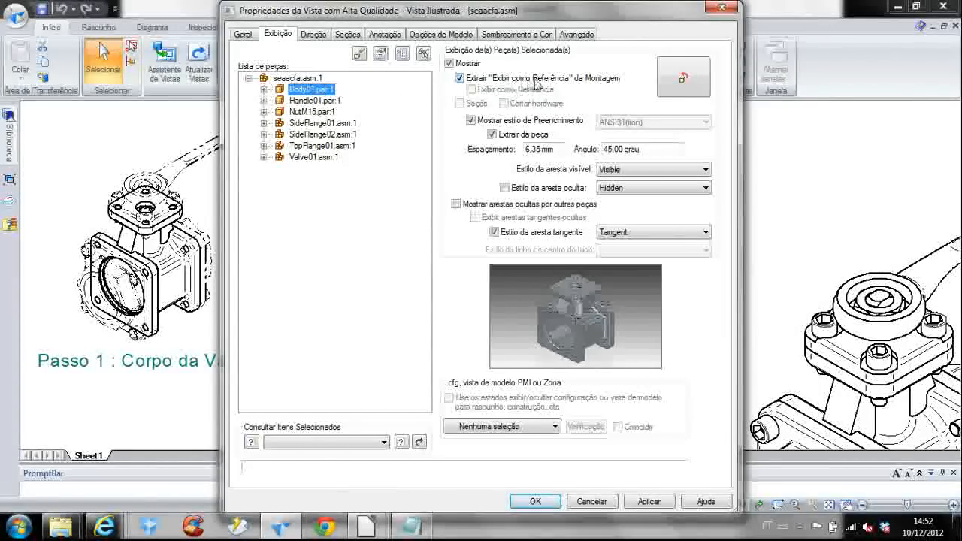
pyautogui.click(597, 79)
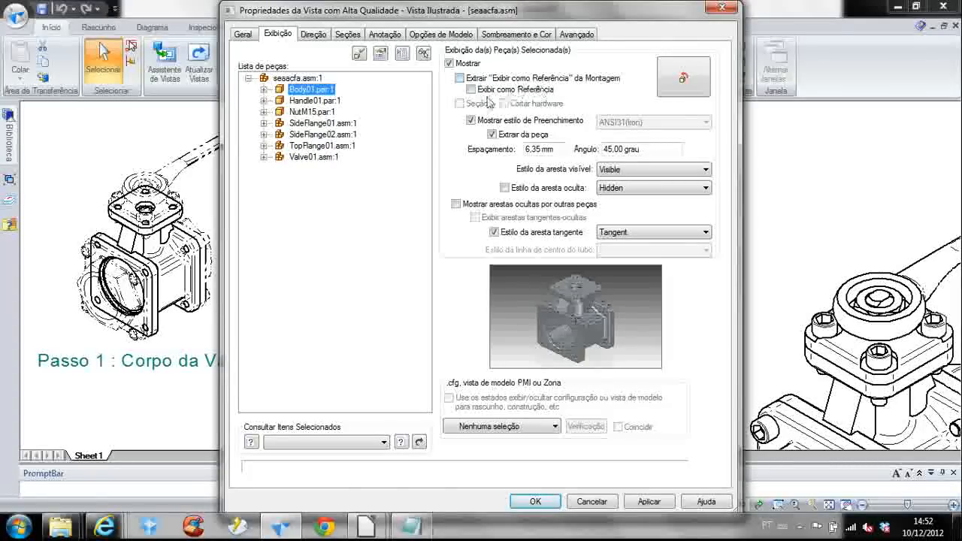
pyautogui.click(514, 90)
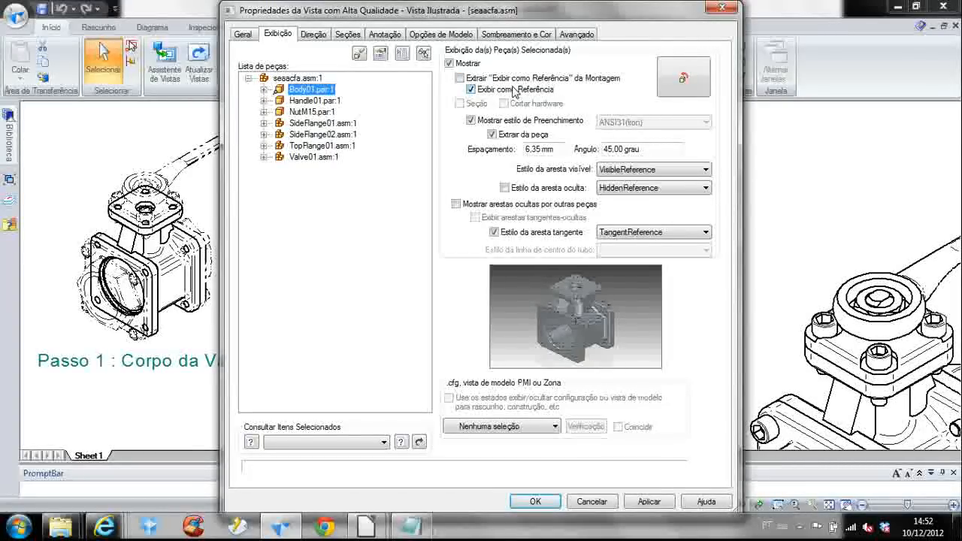
pyautogui.click(650, 501)
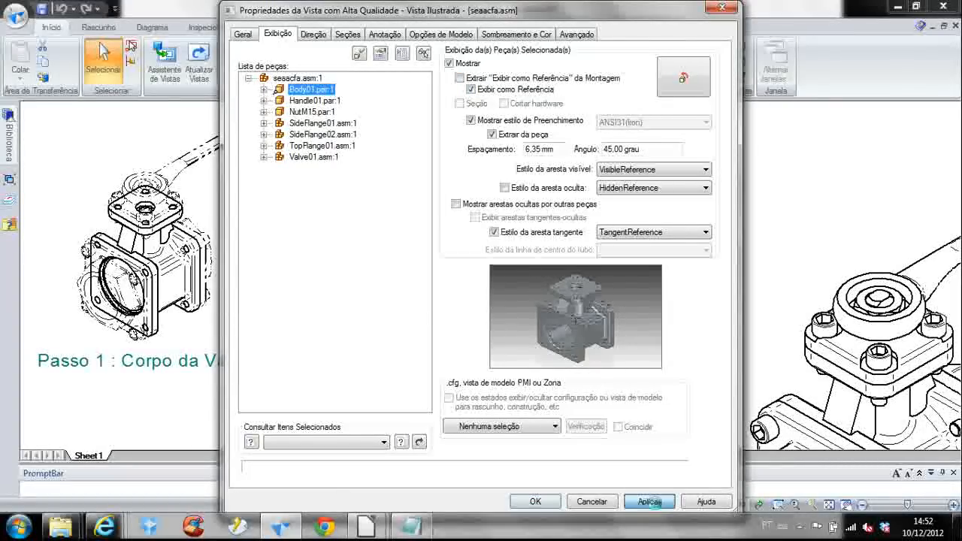
pyautogui.click(553, 502)
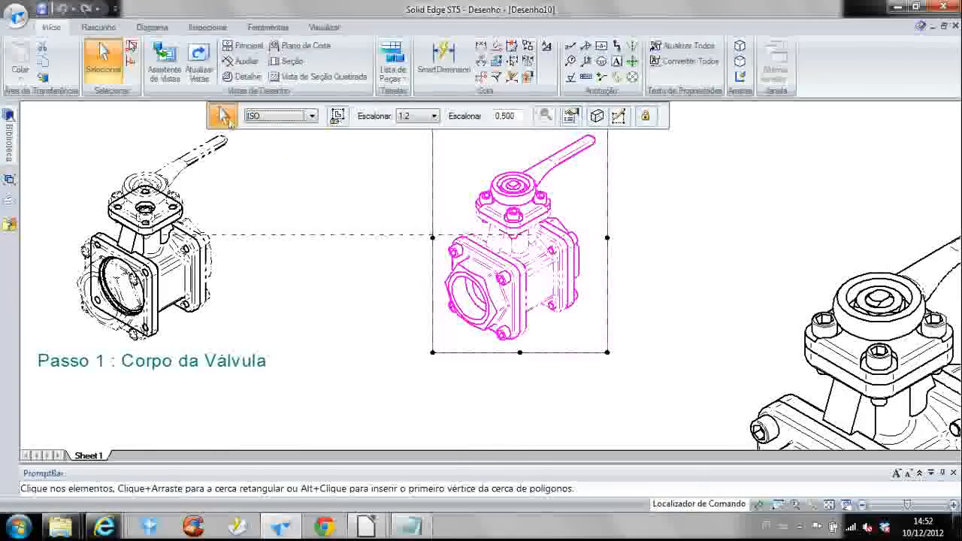
pyautogui.click(198, 62)
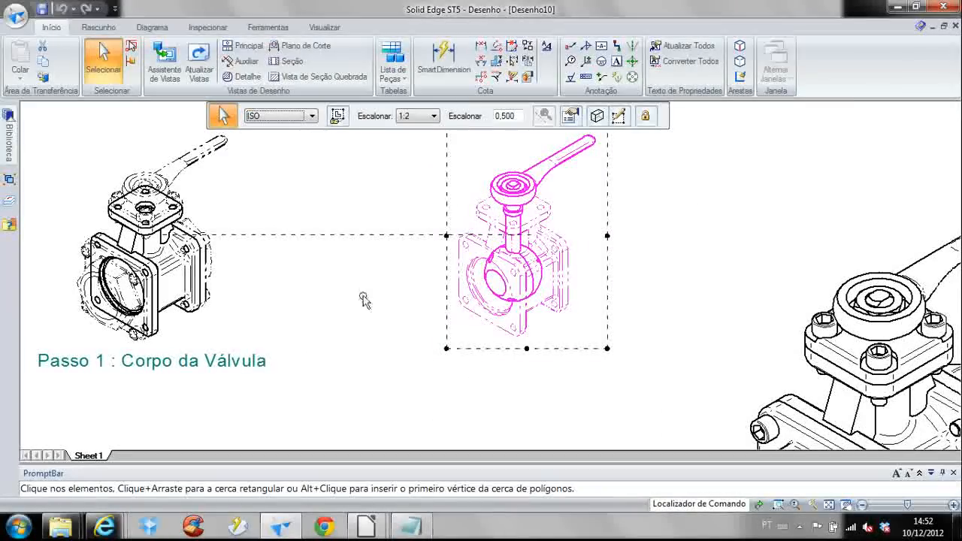
# Examine the second upper view's visible and reference parts and compare it with the first step's view
pyautogui.scroll(2, 404, 249)
pyautogui.moveTo(404, 250); pyautogui.dragTo(255, 289, button='middle')
pyautogui.scroll(-1, 255, 290)
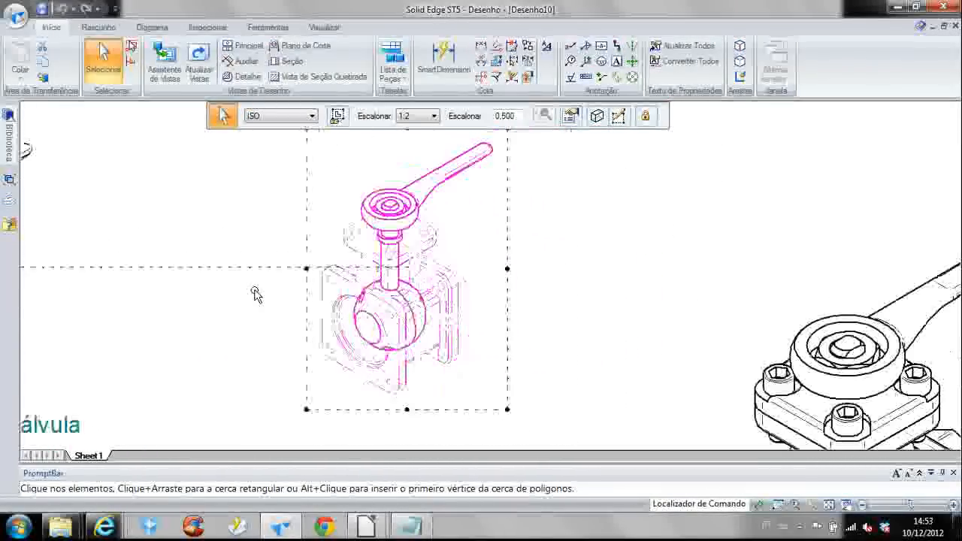
pyautogui.click(260, 296)
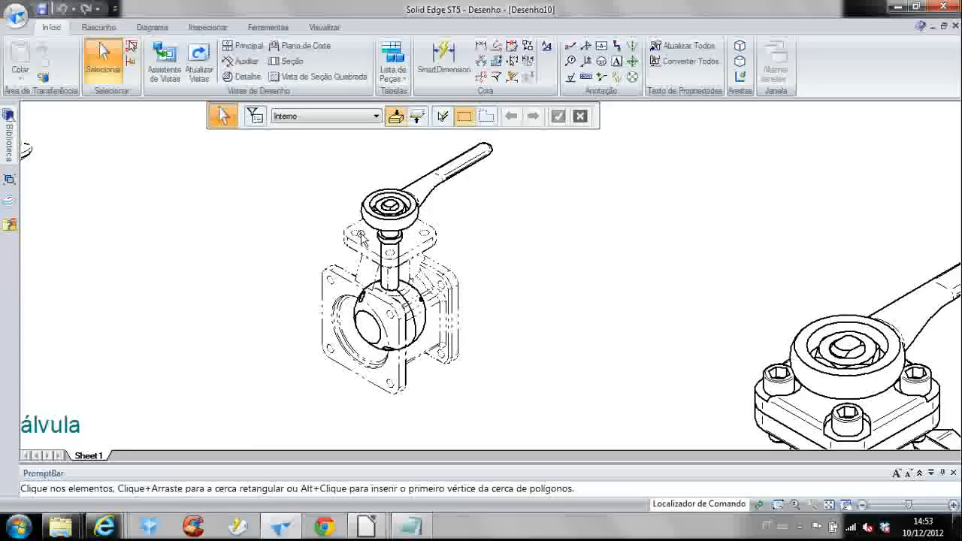
pyautogui.moveTo(250, 237); pyautogui.dragTo(367, 232, button='middle')
pyautogui.scroll(-1, 355, 257)
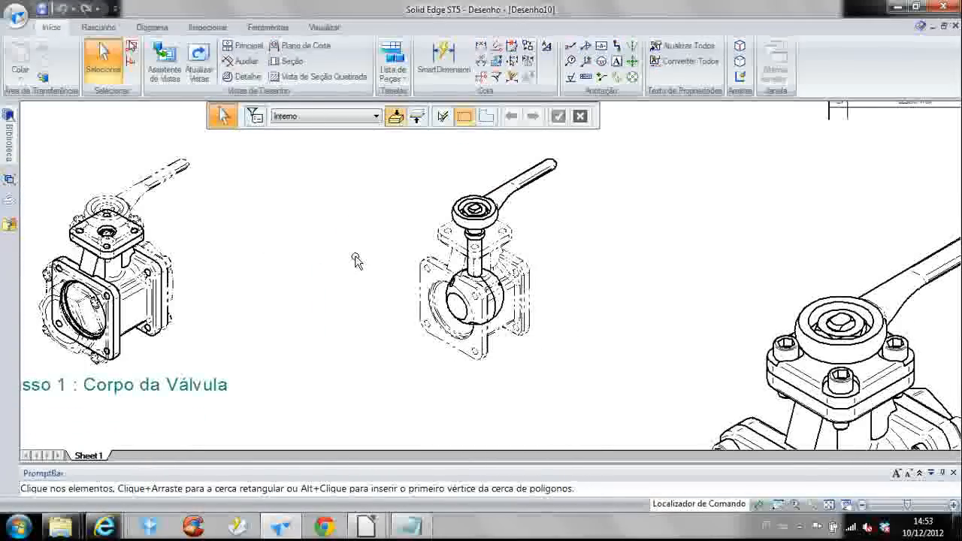
pyautogui.scroll(3, 355, 262)
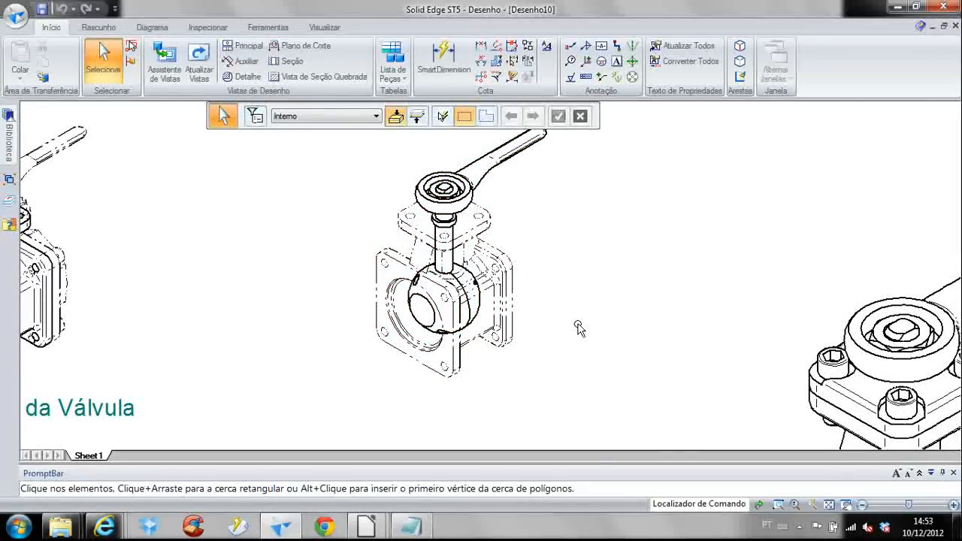
pyautogui.scroll(-2, 565, 335)
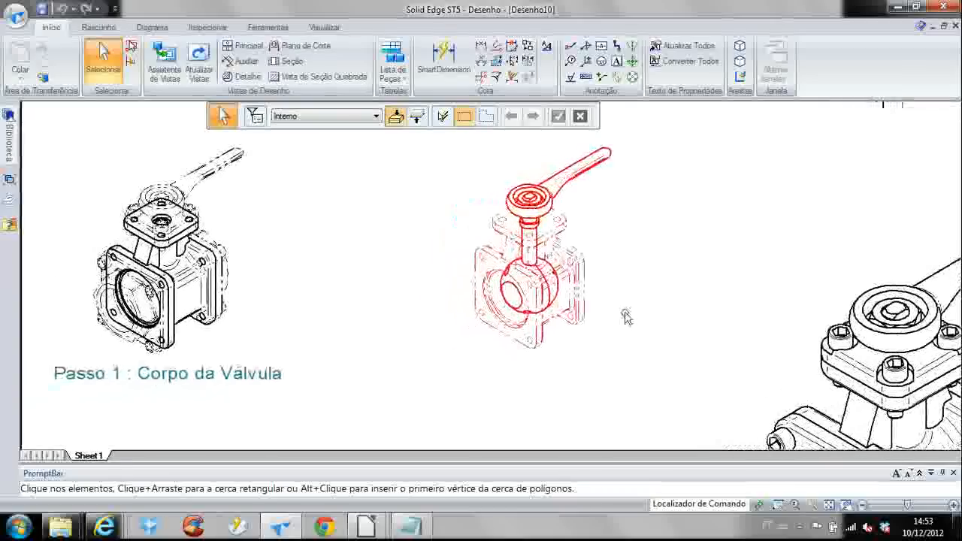
# Add the line "Passo 2 : Inserir Globos, Eixo e Manípulo" above the existing codes in the second upper view's primary caption
pyautogui.click(534, 338)
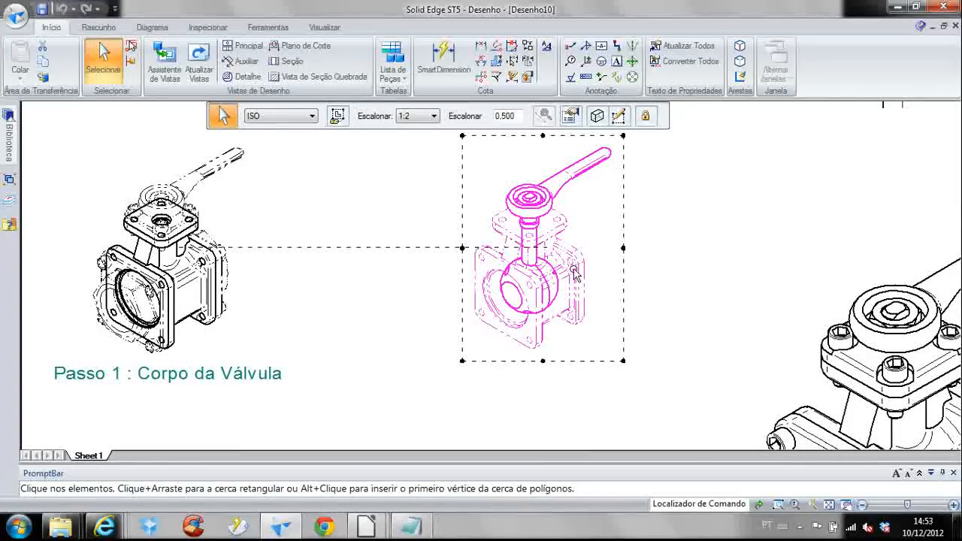
pyautogui.click(568, 117)
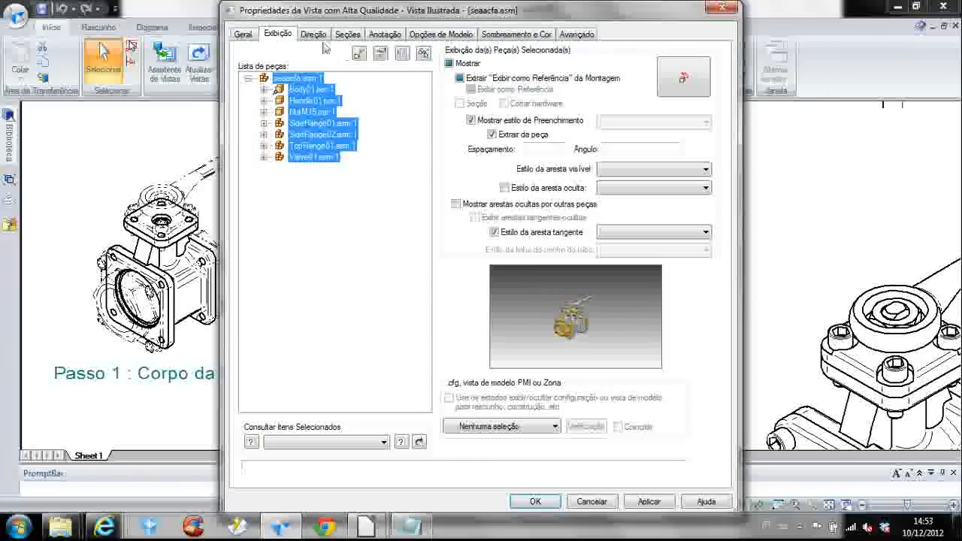
pyautogui.click(315, 34)
pyautogui.click(330, 113)
pyautogui.press('Return')
pyautogui.press('Up')
pyautogui.write('Passo 2 :')
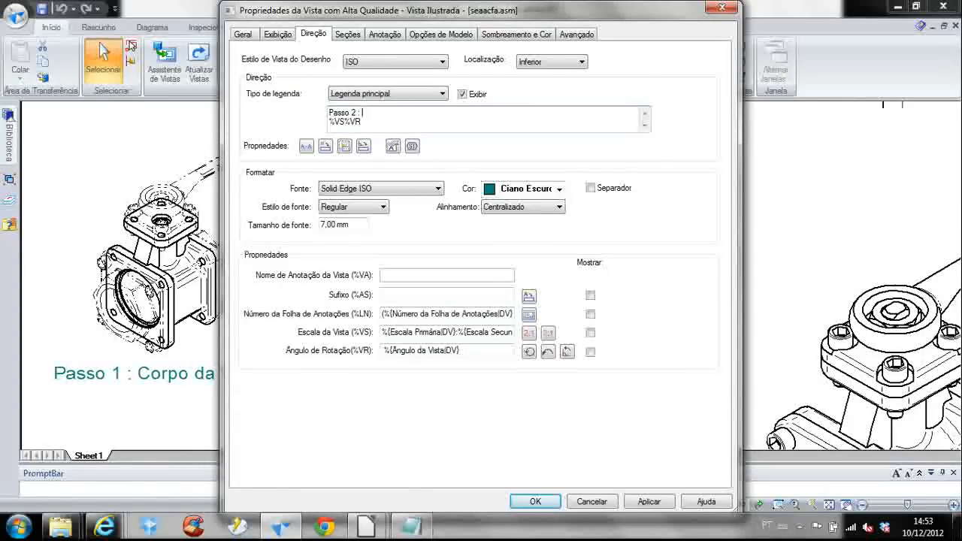
pyautogui.write(' Inserir ')
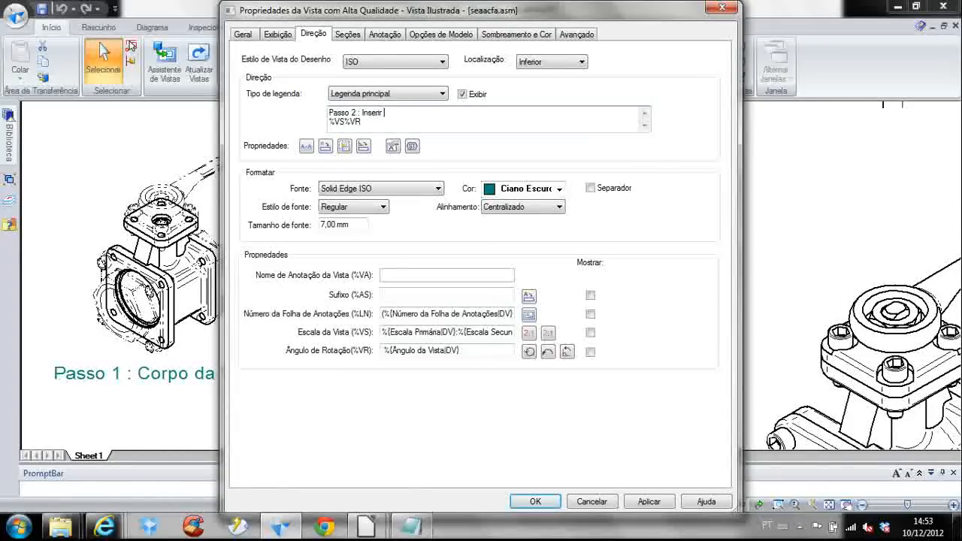
pyautogui.write('Globos, Eixo e Ma')
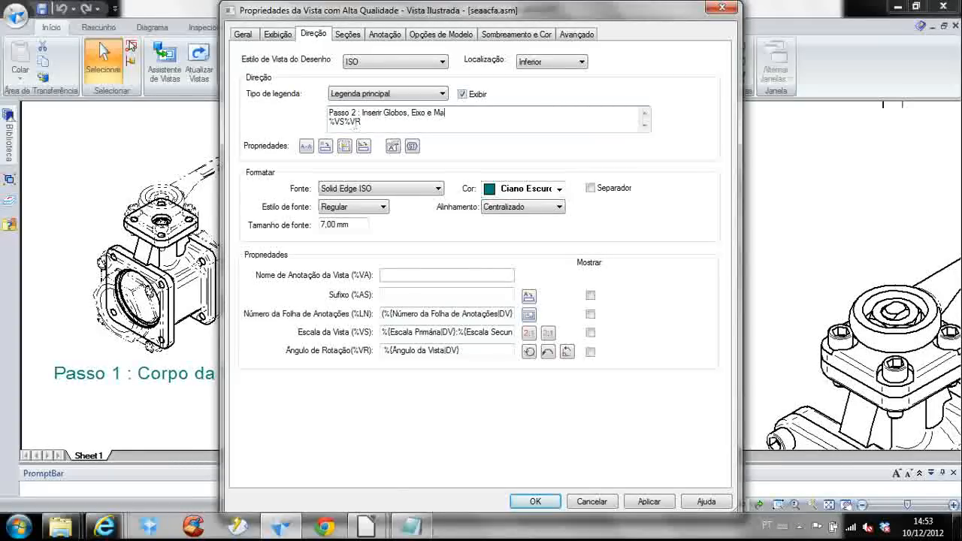
pyautogui.write('nipulo')
# Set the second upper view's caption font to Arial and apply the view properties
pyautogui.click(385, 188)
pyautogui.scroll(6, 383, 247)
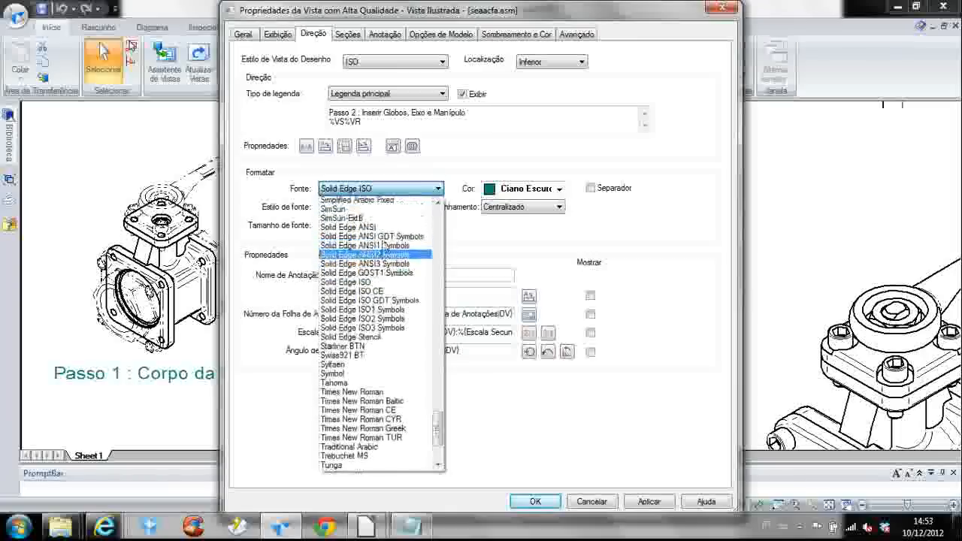
pyautogui.scroll(15, 383, 246)
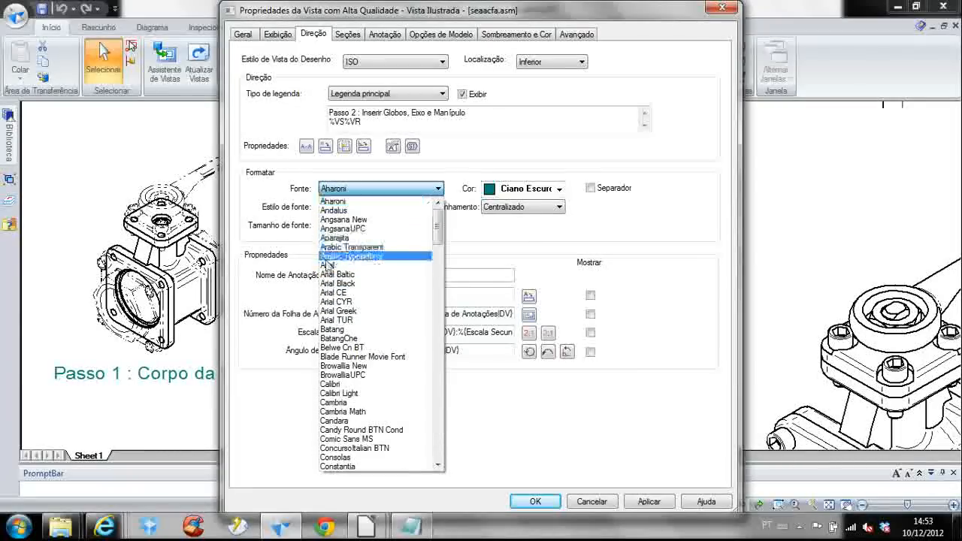
pyautogui.click(353, 275)
pyautogui.click(535, 502)
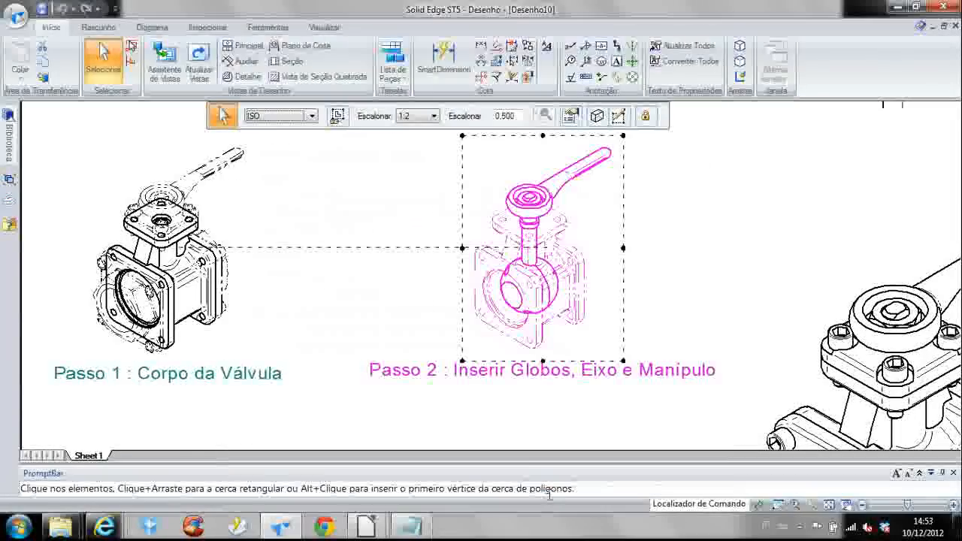
pyautogui.click(540, 419)
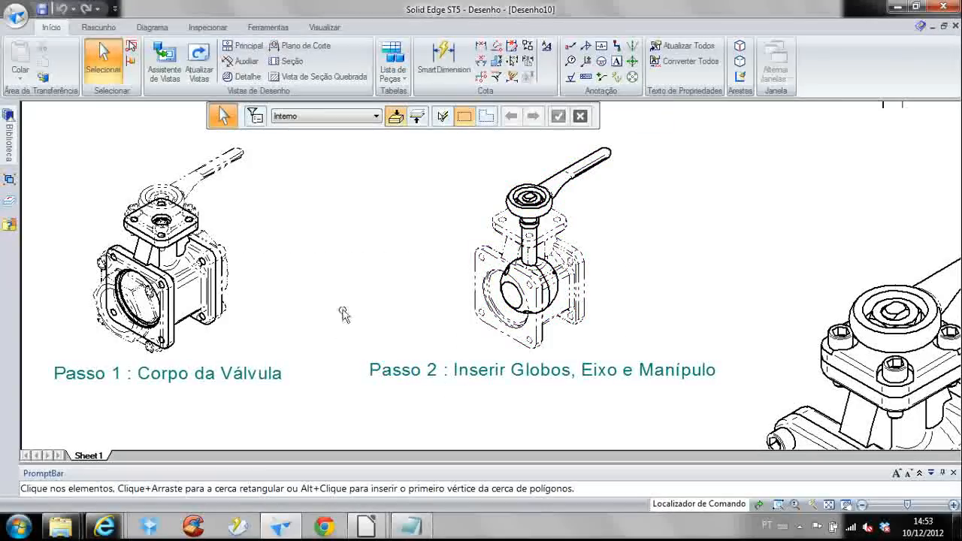
# Open the part display properties of the lower-left valve view on the sheet
pyautogui.moveTo(340, 302)
pyautogui.mouseDown(button='middle')
pyautogui.moveTo(416, 282)
pyautogui.moveTo(436, 217)
pyautogui.moveTo(453, 203)
pyautogui.mouseUp(button='middle')
pyautogui.scroll(-2, 413, 284)
pyautogui.moveTo(406, 365); pyautogui.dragTo(517, 260, button='middle')
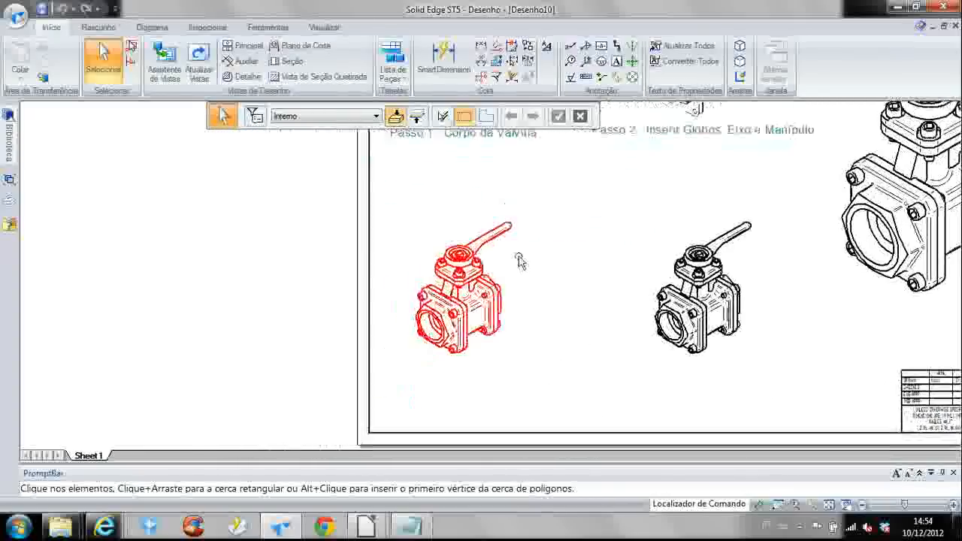
pyautogui.scroll(2, 449, 302)
pyautogui.scroll(1, 459, 298)
pyautogui.moveTo(459, 298); pyautogui.dragTo(380, 294, button='middle')
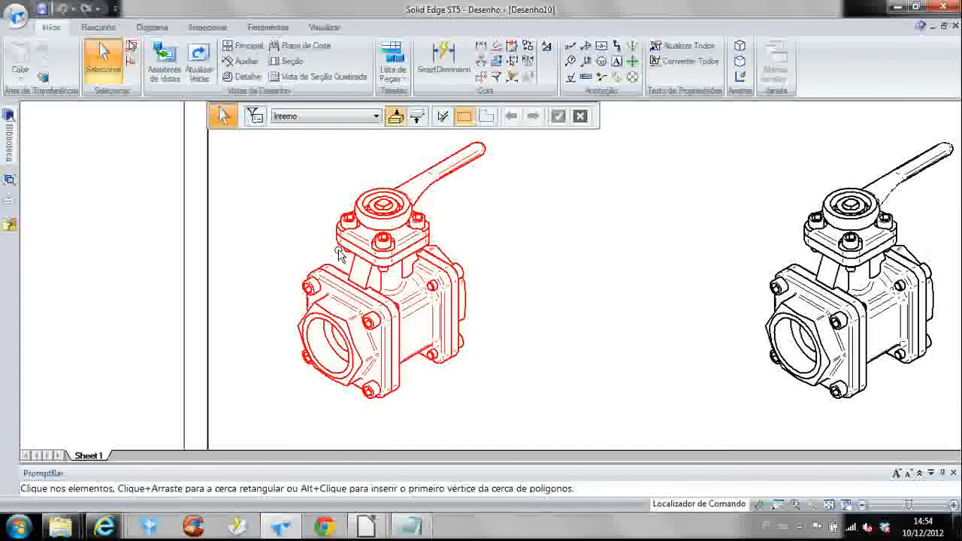
pyautogui.click(835, 294)
pyautogui.click(417, 293)
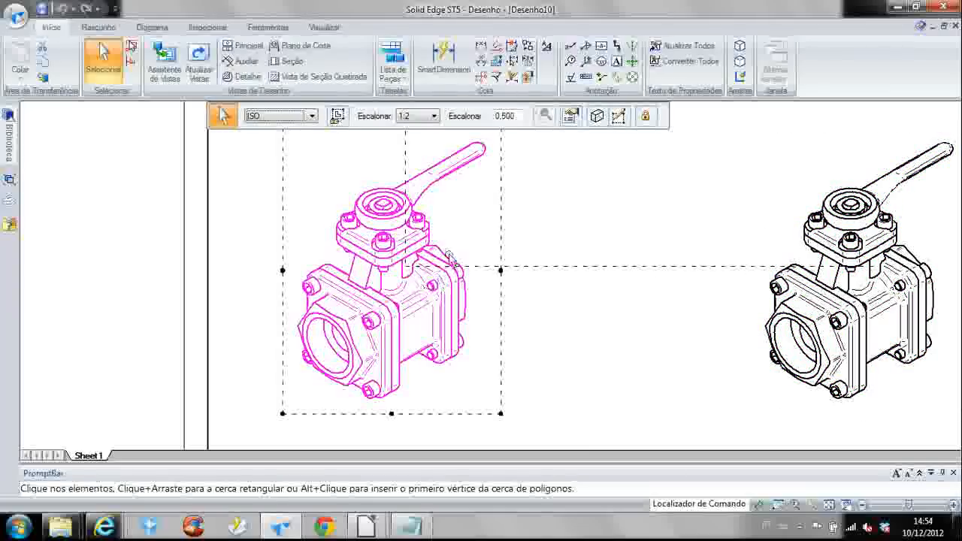
pyautogui.scroll(-3, 398, 299)
pyautogui.scroll(5, 394, 301)
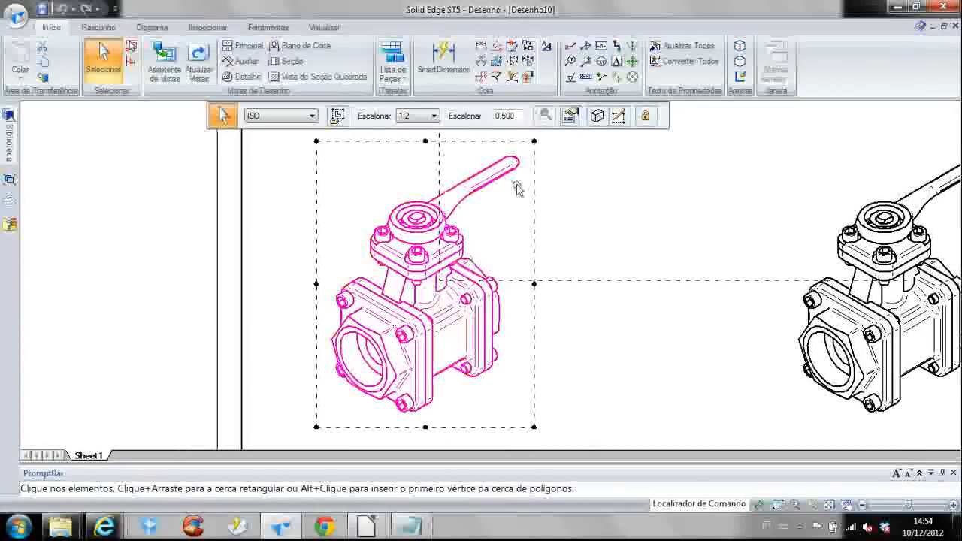
pyautogui.click(570, 115)
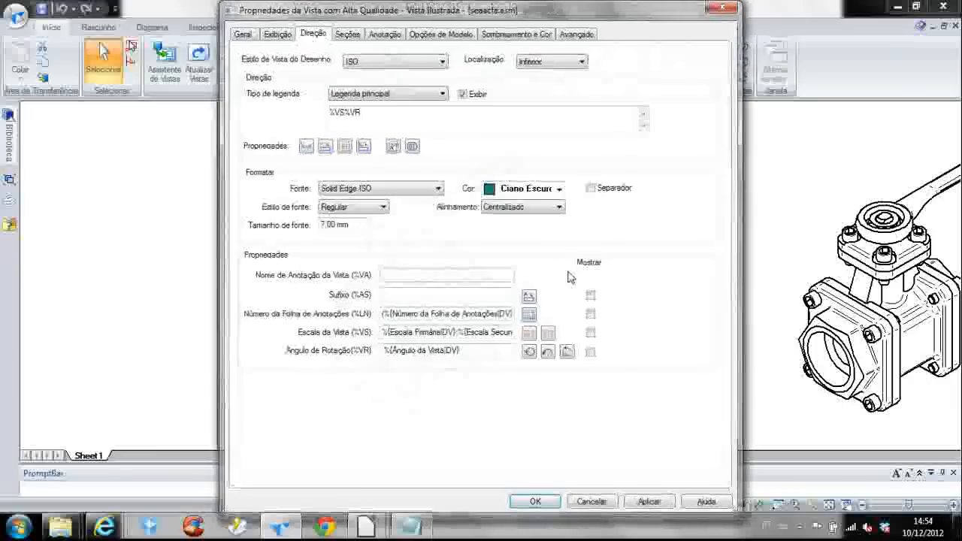
pyautogui.click(277, 34)
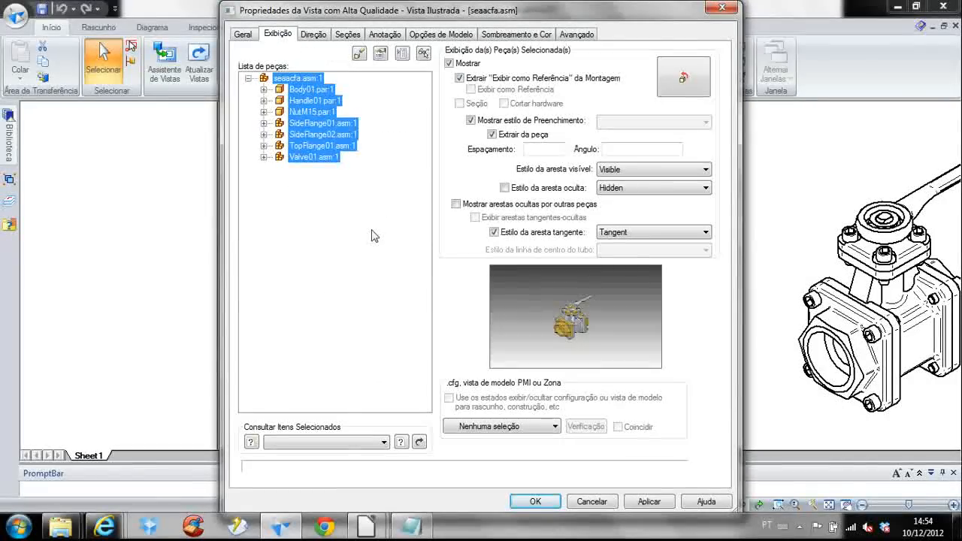
# Show Valve01.asm as reference in this view, overriding the assembly's reference setting
pyautogui.click(323, 158)
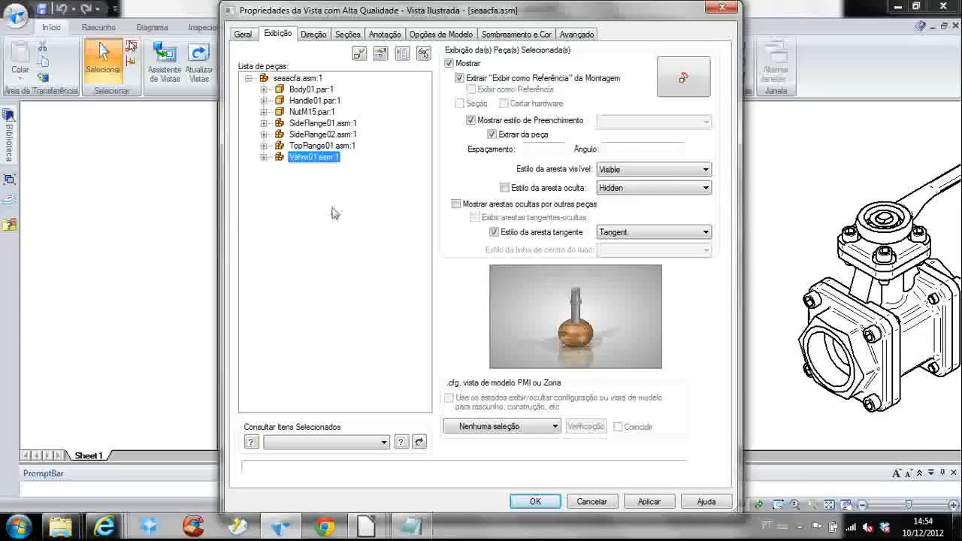
pyautogui.click(450, 64)
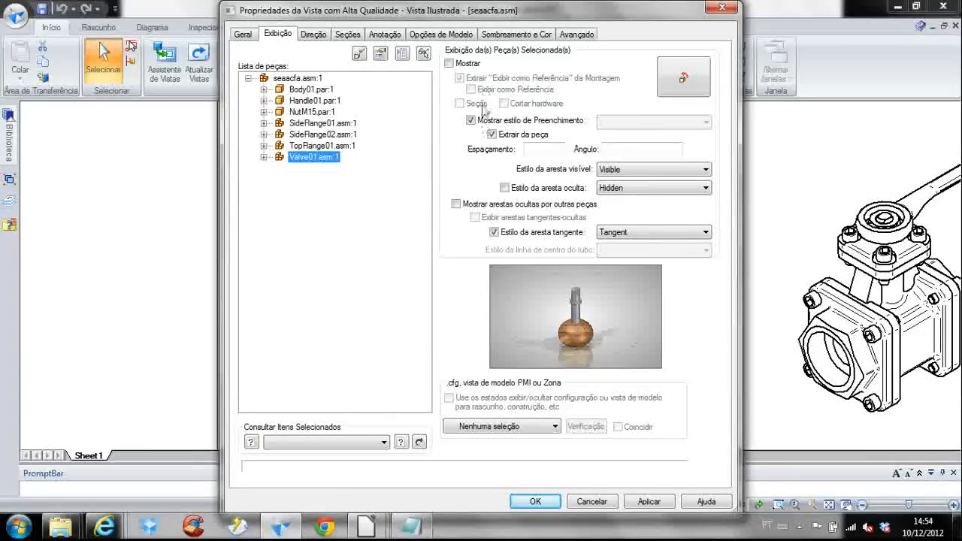
pyautogui.click(449, 63)
pyautogui.click(471, 89)
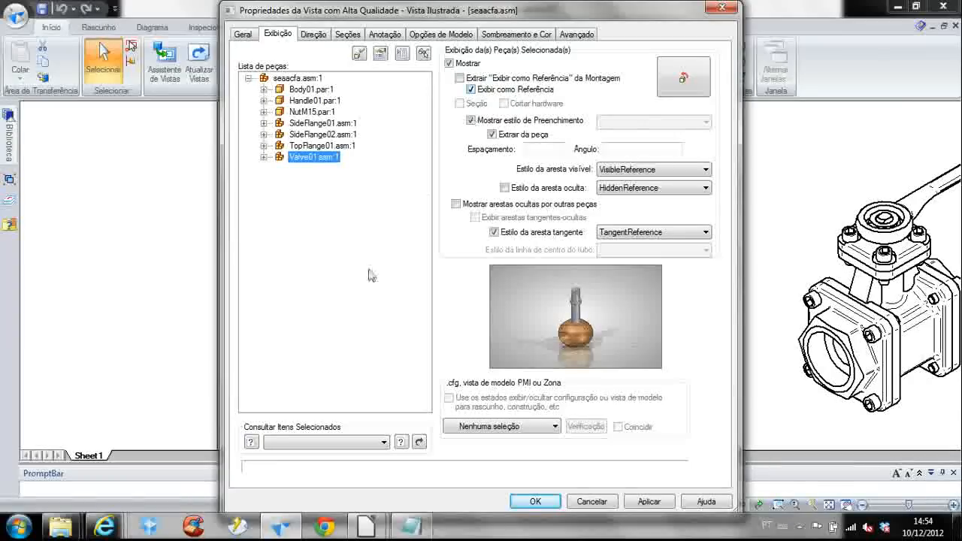
# Expand SideFlange01.asm, SideFlange02.asm and TopFlange01.asm in the view's parts list
pyautogui.press('Up')
pyautogui.press('Up')
pyautogui.press('Up')
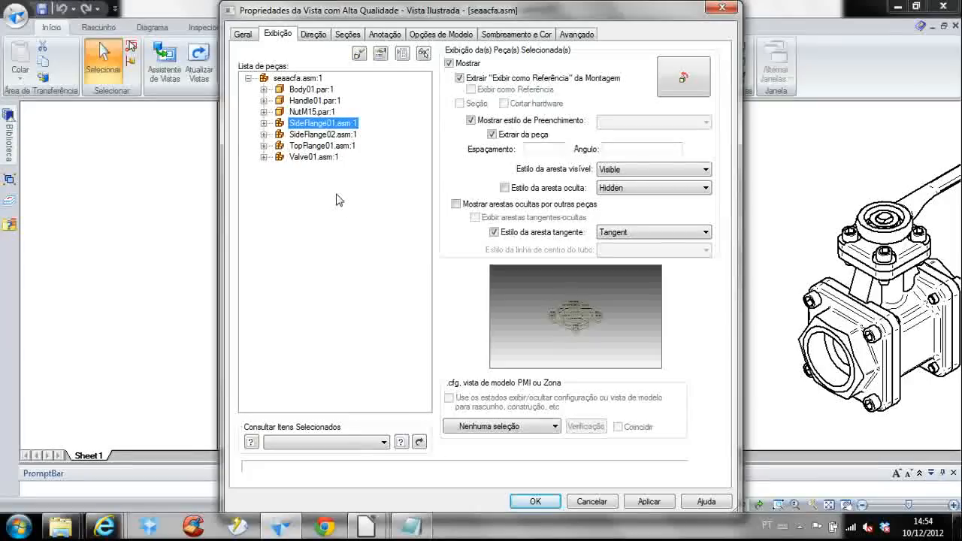
pyautogui.click(263, 122)
pyautogui.click(263, 190)
pyautogui.click(263, 258)
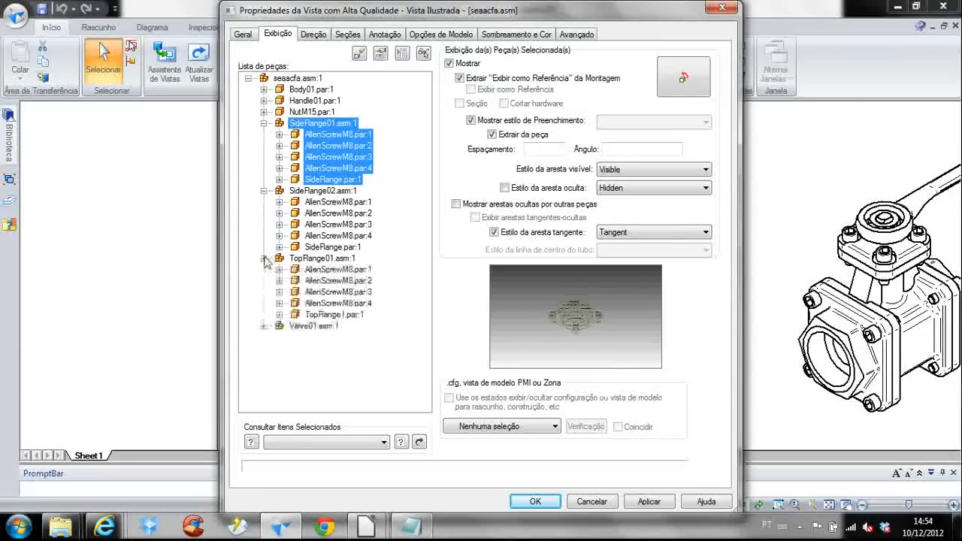
# Hide all AllenScrewM8.par screws of the two side flange and the top flange subassemblies in this view
pyautogui.click(322, 303)
pyautogui.click(322, 281)
pyautogui.click(327, 269)
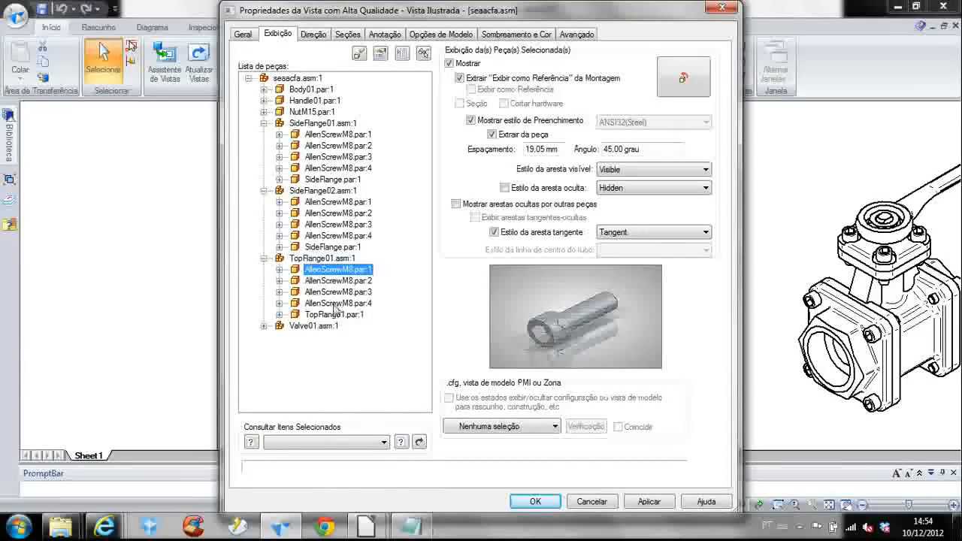
pyautogui.keyDown('ctrl'); pyautogui.click(334, 304); pyautogui.keyUp('ctrl')
pyautogui.keyDown('ctrl'); pyautogui.click(338, 292); pyautogui.keyUp('ctrl')
pyautogui.keyDown('ctrl'); pyautogui.click(343, 281); pyautogui.keyUp('ctrl')
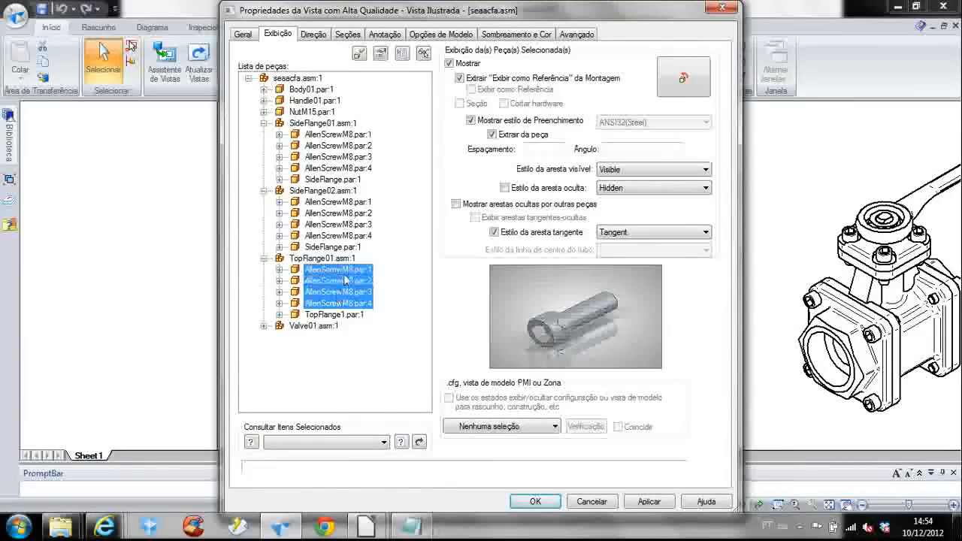
pyautogui.keyDown('ctrl'); pyautogui.click(338, 235); pyautogui.keyUp('ctrl')
pyautogui.keyDown('ctrl'); pyautogui.click(338, 223); pyautogui.keyUp('ctrl')
pyautogui.keyDown('ctrl'); pyautogui.click(339, 212); pyautogui.keyUp('ctrl')
pyautogui.keyDown('ctrl'); pyautogui.click(338, 201); pyautogui.keyUp('ctrl')
pyautogui.keyDown('ctrl'); pyautogui.click(337, 168); pyautogui.keyUp('ctrl')
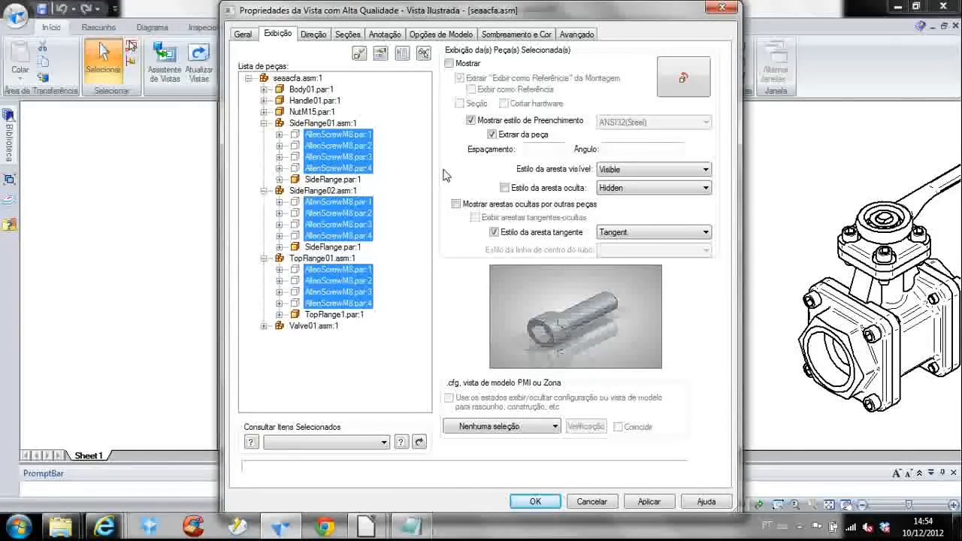
# Hide Handle01.par and NutM15.par in the lower-left view
pyautogui.click(326, 113)
pyautogui.click(323, 103)
pyautogui.click(325, 112)
pyautogui.click(324, 103)
pyautogui.click(325, 113)
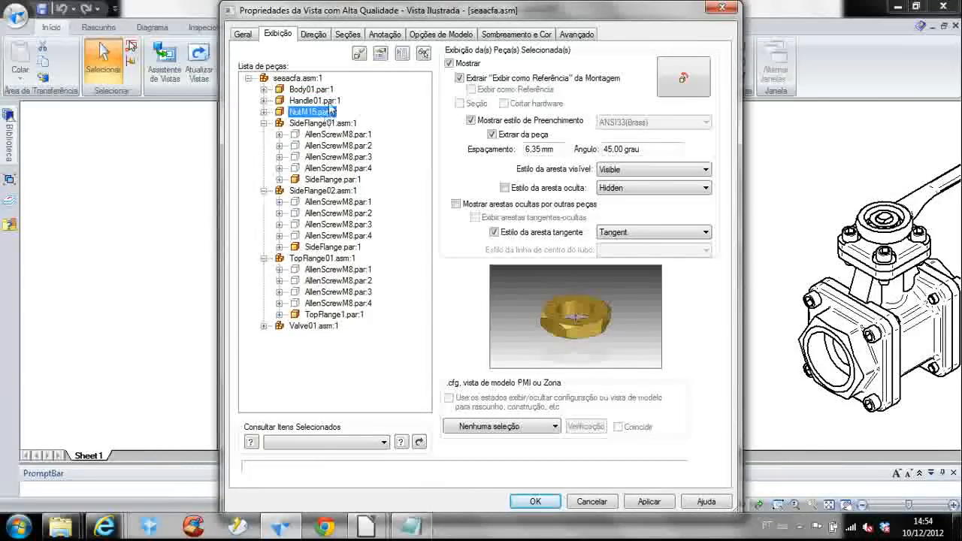
pyautogui.keyDown('ctrl'); pyautogui.click(325, 101); pyautogui.keyUp('ctrl')
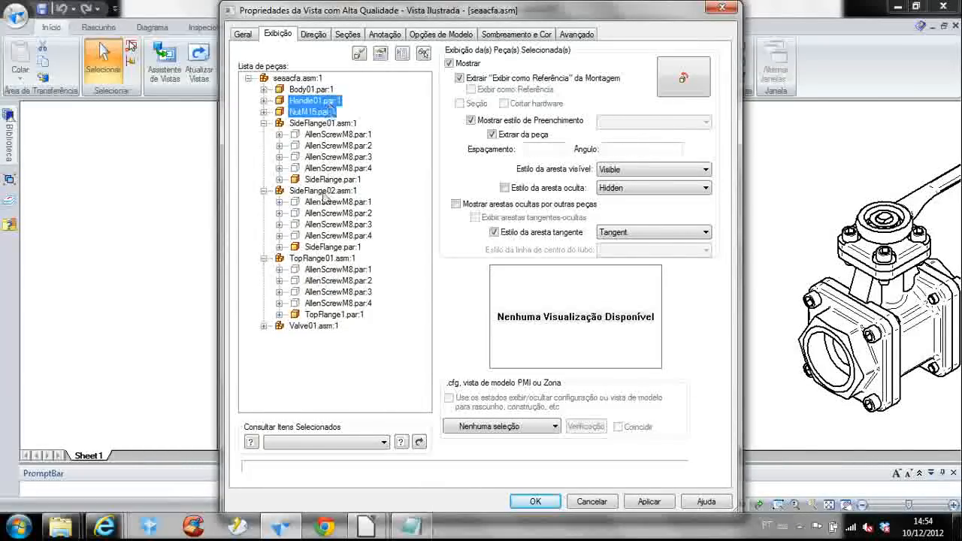
pyautogui.click(449, 64)
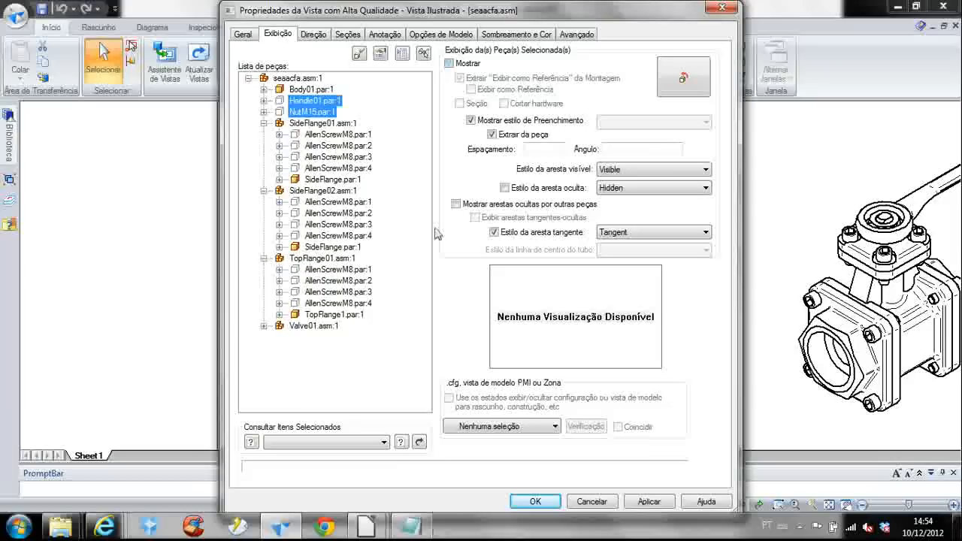
# Show Body01.par as reference in the lower-left view instead of using the assembly's reference setting
pyautogui.click(311, 90)
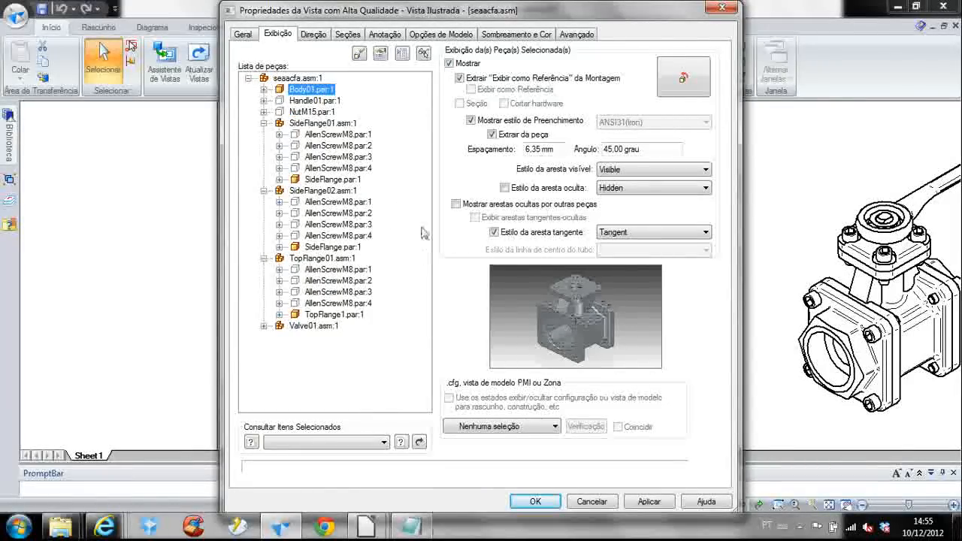
pyautogui.click(459, 78)
pyautogui.click(471, 90)
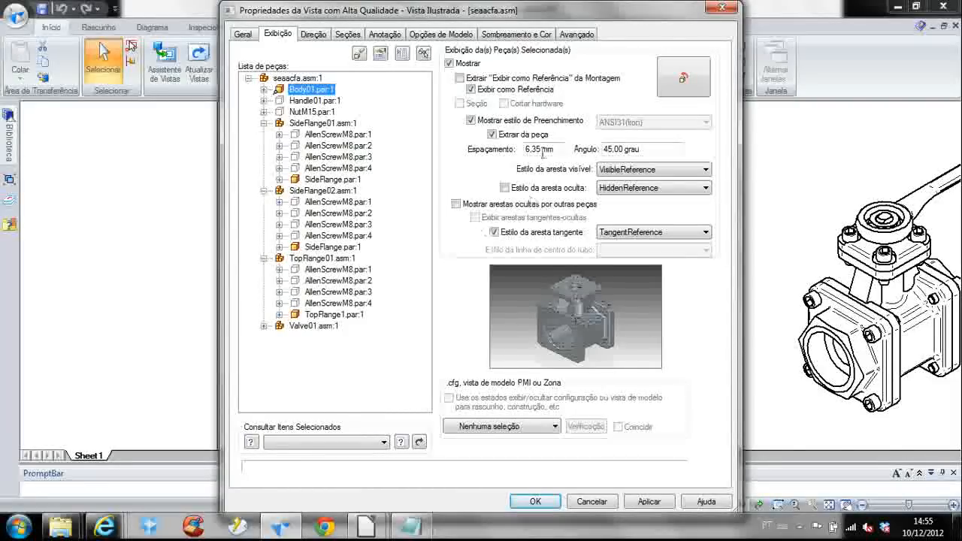
# Add the line "Passo 3 : Inserir Flanges" above the existing codes in the view's primary caption
pyautogui.click(315, 35)
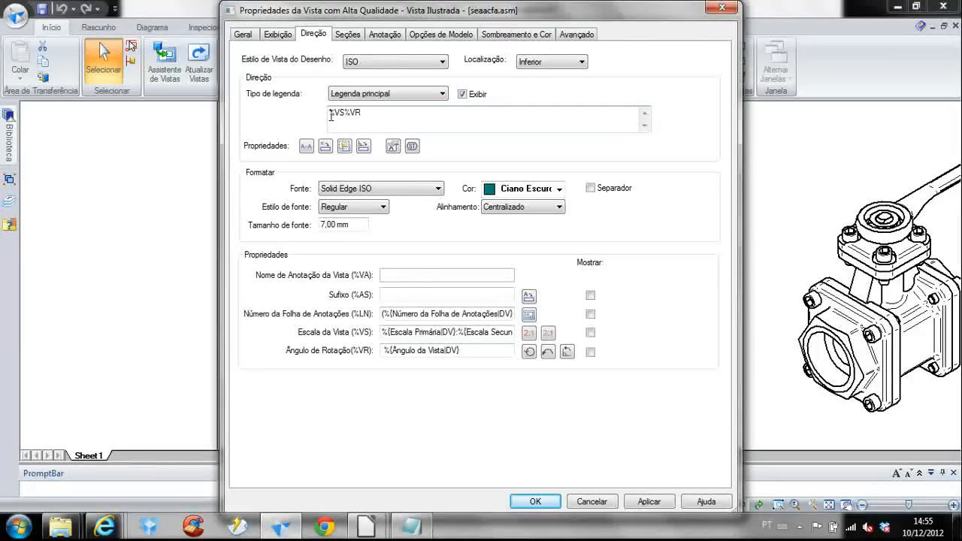
pyautogui.press('Return')
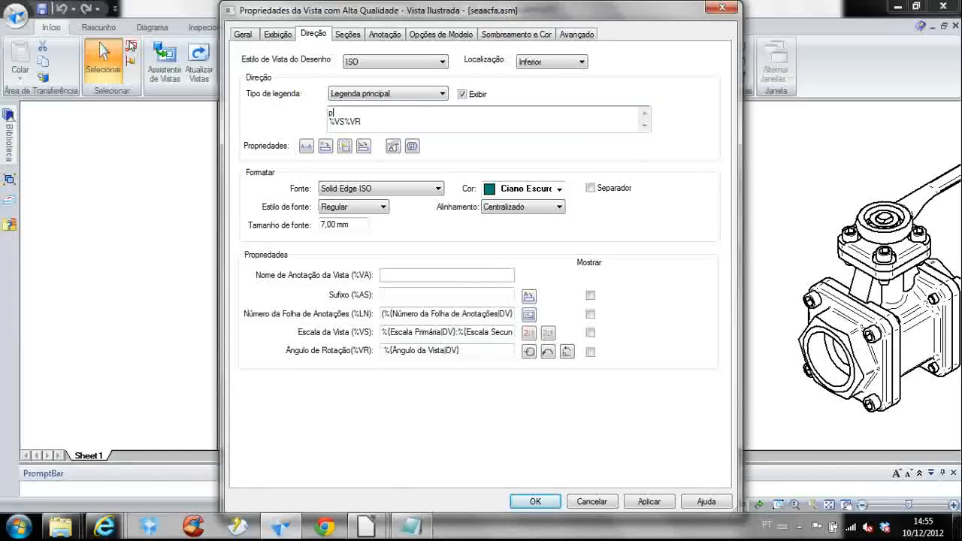
pyautogui.write('Pai')
pyautogui.write('so 3 : Inserir Flanges')
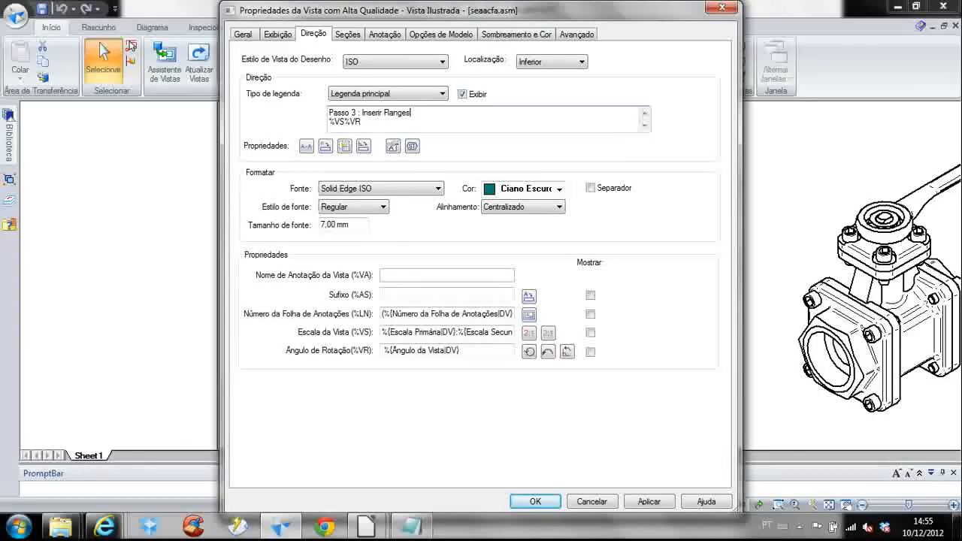
# Set the third step's caption font to Arial and apply the view properties
pyautogui.click(376, 193)
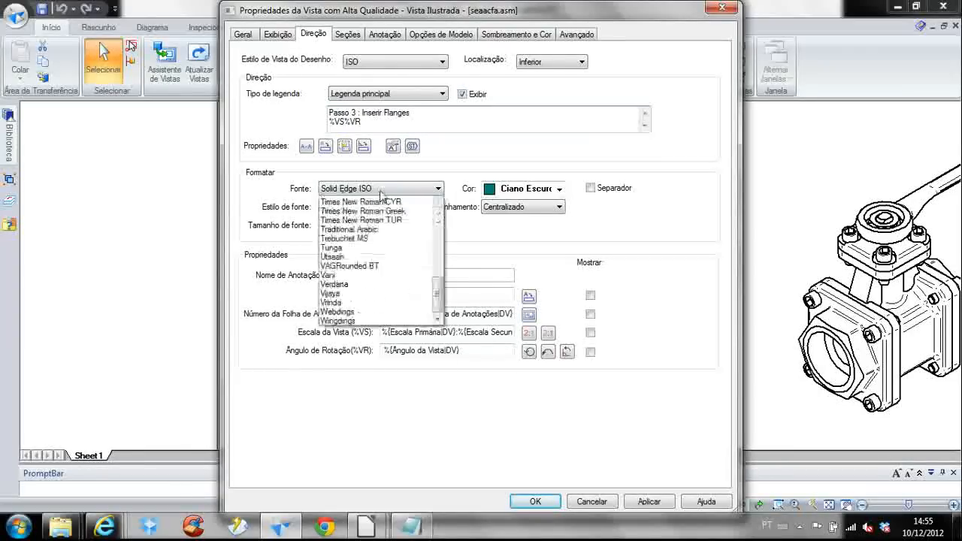
pyautogui.press('a')
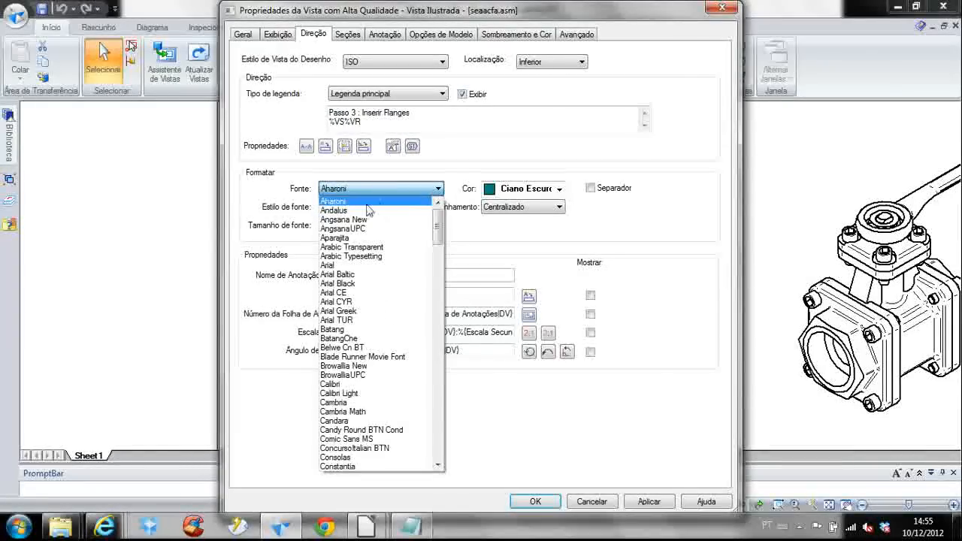
pyautogui.click(338, 266)
pyautogui.click(544, 503)
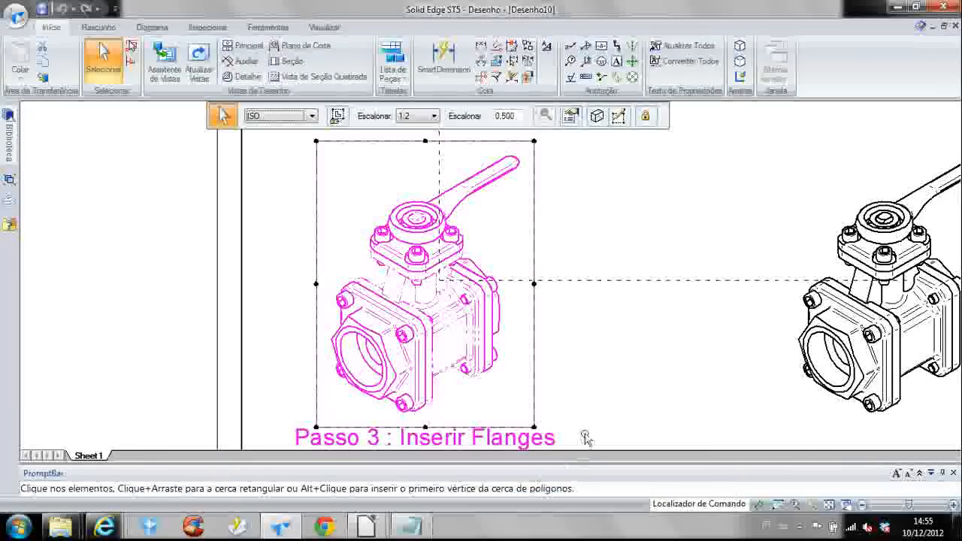
# Update the drawing views to regenerate the third step's view
pyautogui.click(198, 69)
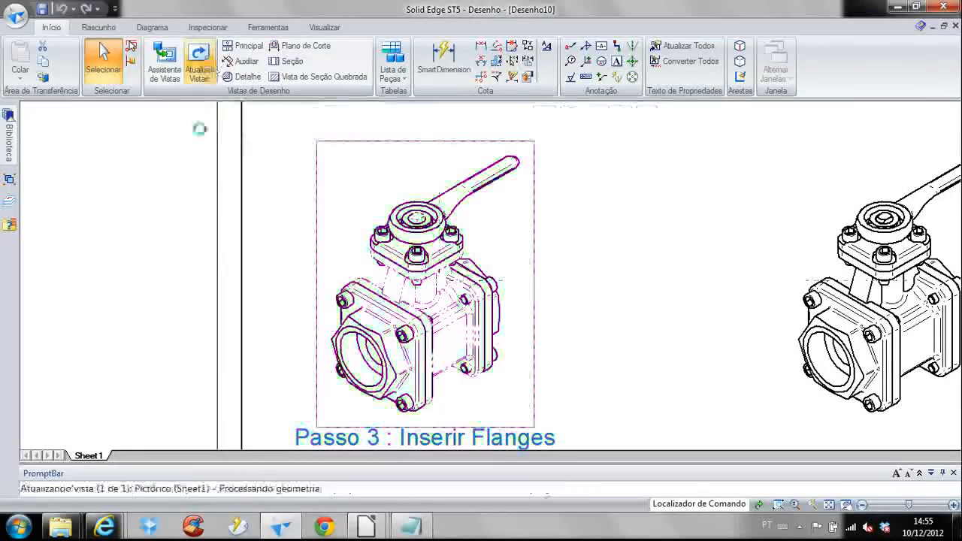
pyautogui.click(223, 306)
pyautogui.moveTo(225, 304)
pyautogui.mouseDown(button='middle')
pyautogui.moveTo(204, 273)
pyautogui.moveTo(177, 269)
pyautogui.moveTo(208, 275)
pyautogui.mouseUp(button='middle')
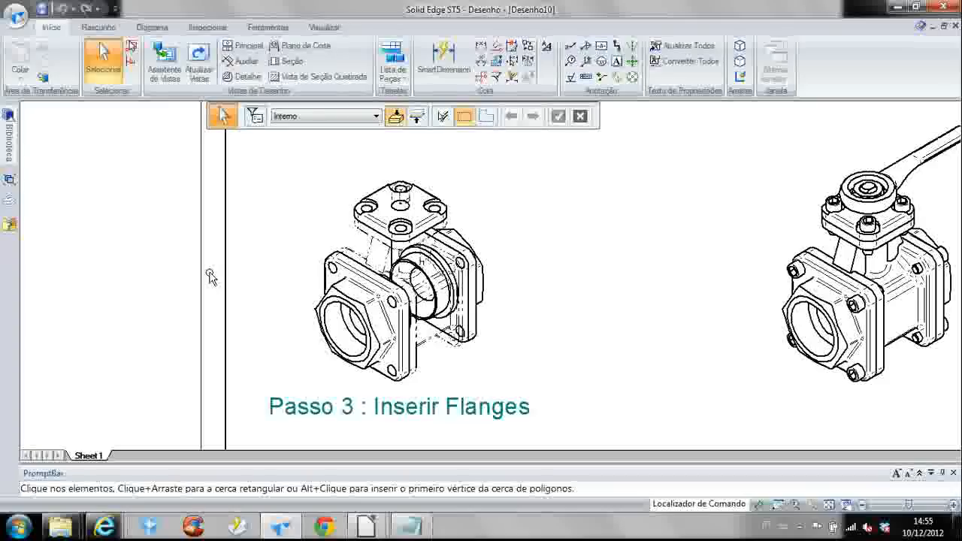
# Show Handle01.par and NutM15.par as reference in the "Passo 3" view and update the drawing views
pyautogui.click(408, 218)
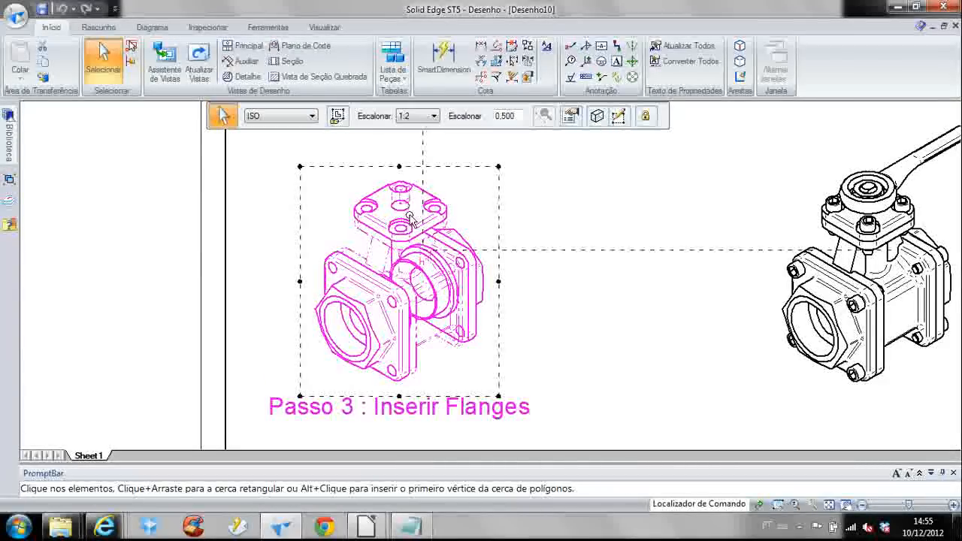
pyautogui.click(569, 116)
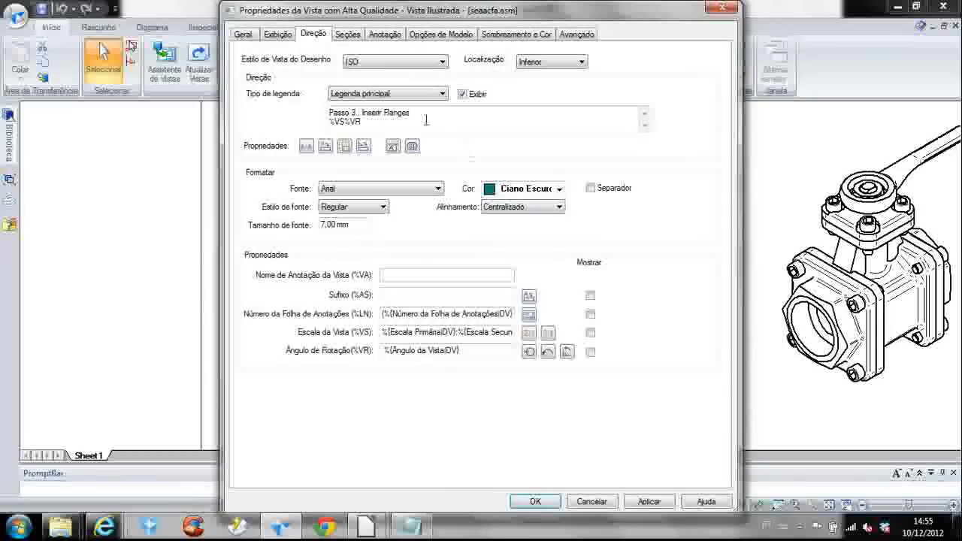
pyautogui.click(281, 38)
pyautogui.click(314, 100)
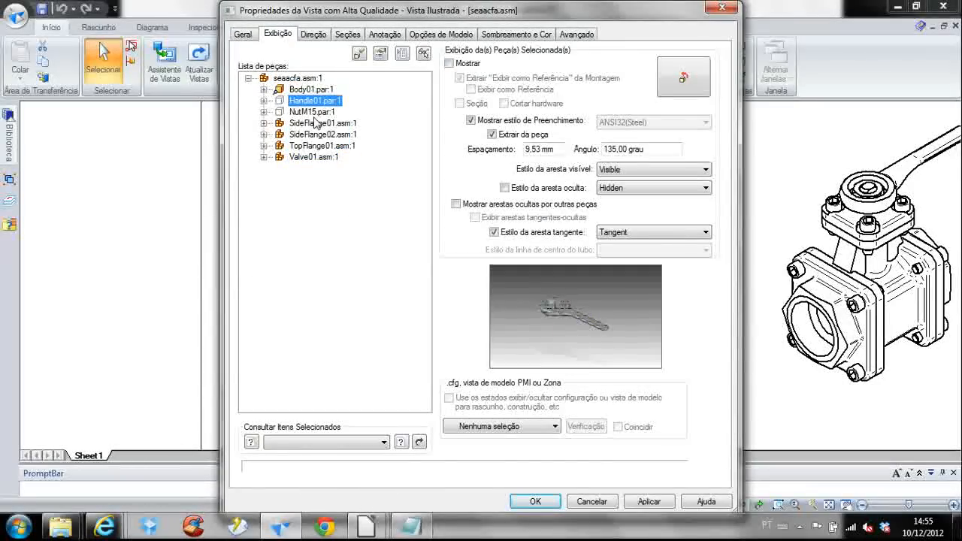
pyautogui.keyDown('ctrl'); pyautogui.click(312, 111); pyautogui.keyUp('ctrl')
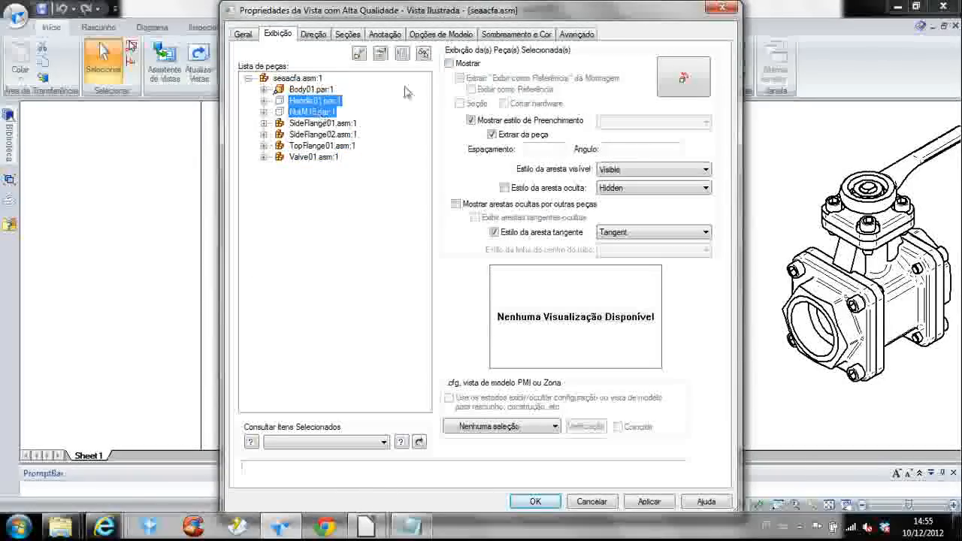
pyautogui.click(459, 78)
pyautogui.click(471, 89)
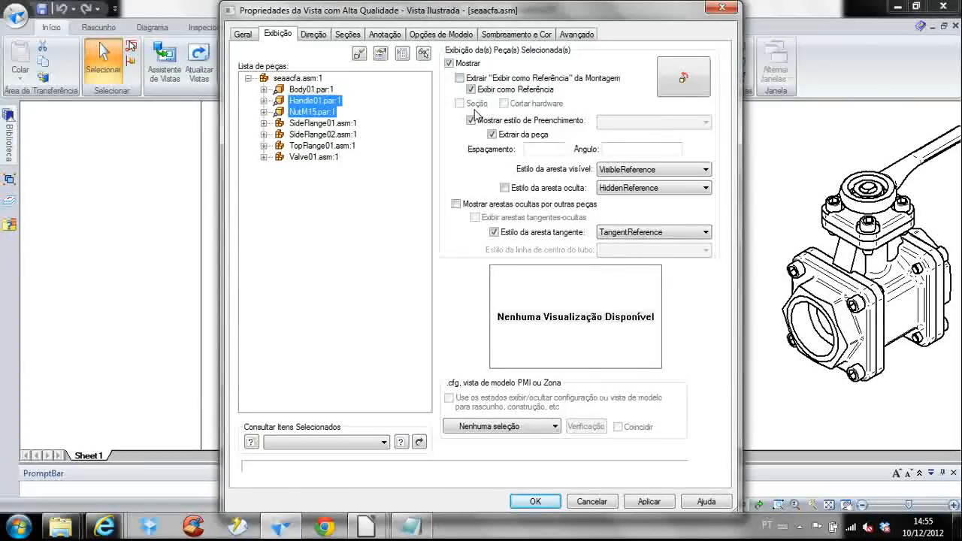
pyautogui.click(531, 501)
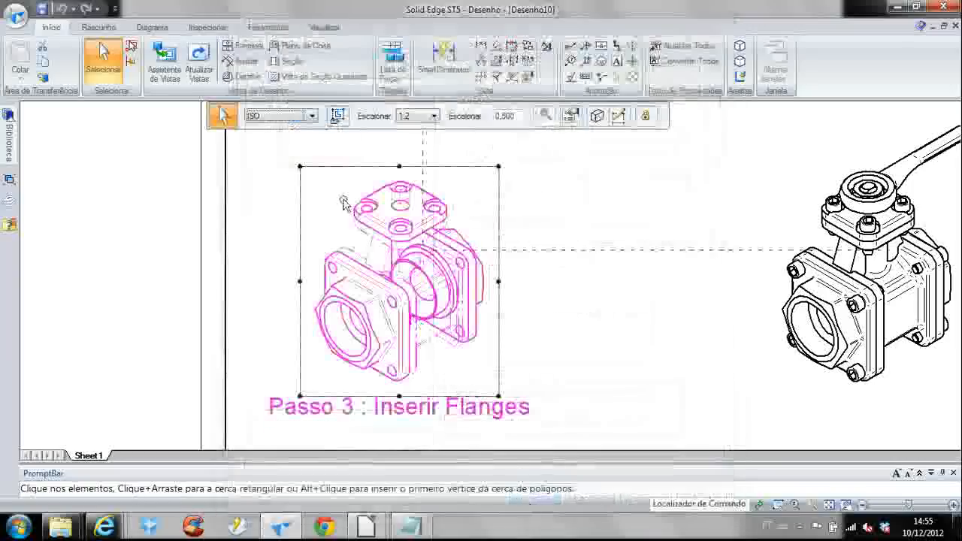
pyautogui.click(198, 64)
pyautogui.moveTo(234, 238); pyautogui.dragTo(271, 254, button='middle')
pyautogui.click(271, 254)
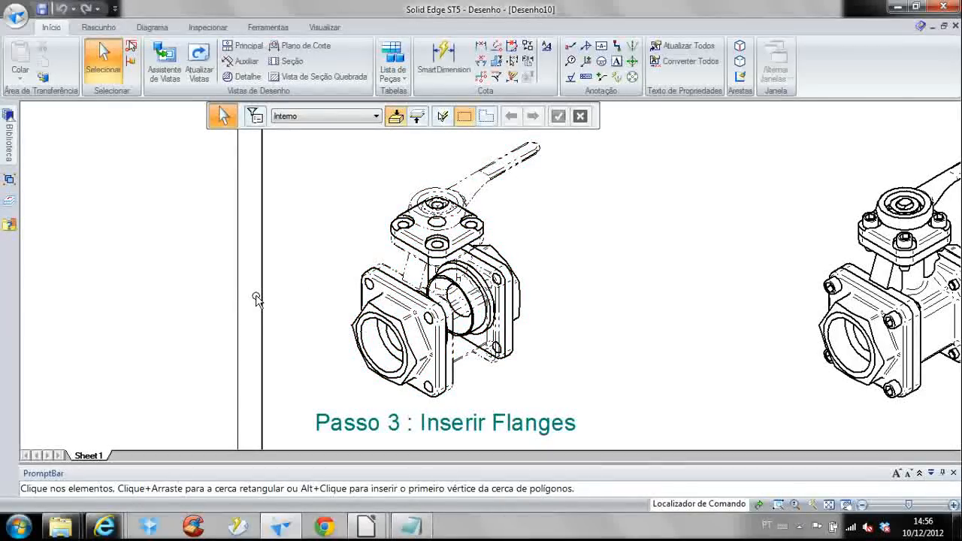
pyautogui.scroll(-4, 256, 299)
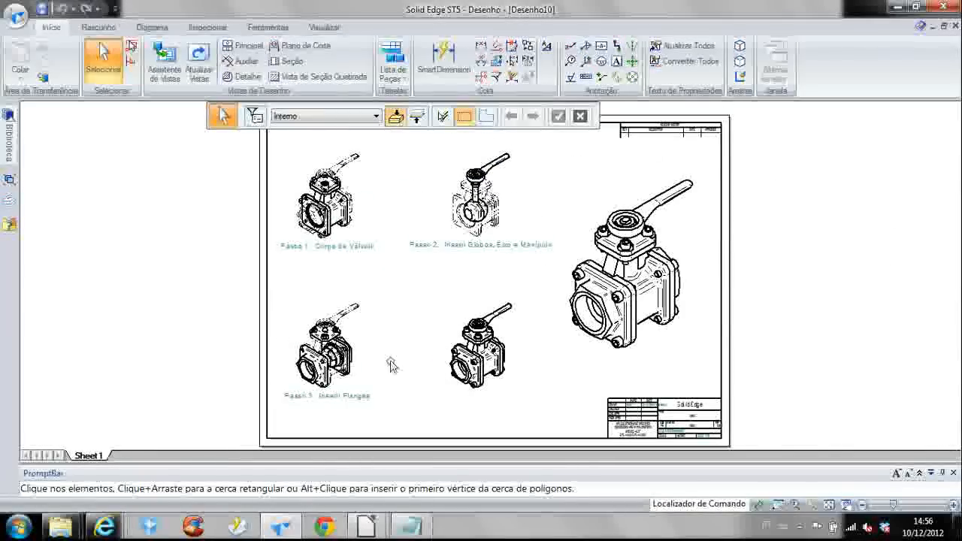
# Show all parts of the fourth small view as reference instead of deriving that setting from the assembly
pyautogui.scroll(5, 391, 366)
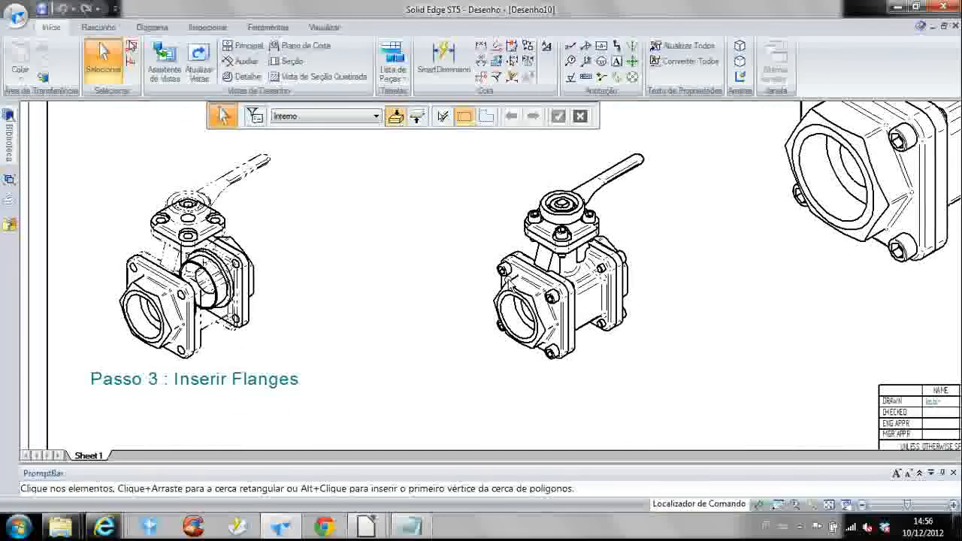
pyautogui.moveTo(441, 325)
pyautogui.mouseDown(button='middle')
pyautogui.moveTo(375, 300)
pyautogui.moveTo(365, 333)
pyautogui.mouseUp(button='middle')
pyautogui.click(382, 344)
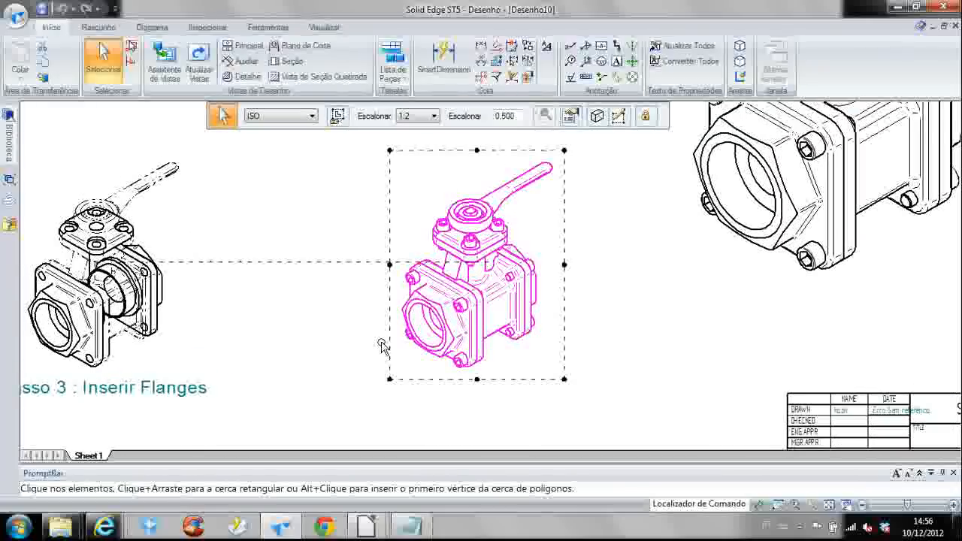
pyautogui.click(570, 115)
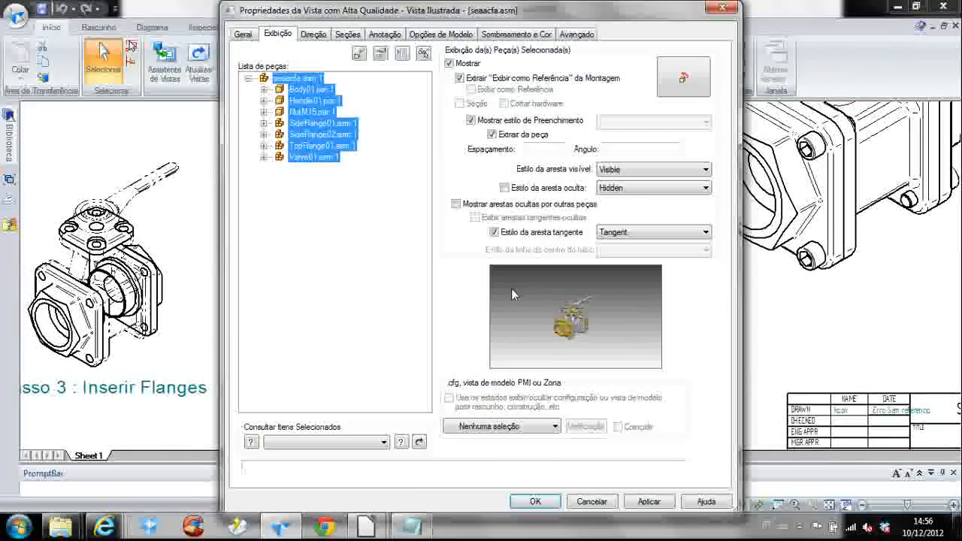
pyautogui.click(314, 156)
pyautogui.keyDown('shift'); pyautogui.click(320, 91); pyautogui.keyUp('shift')
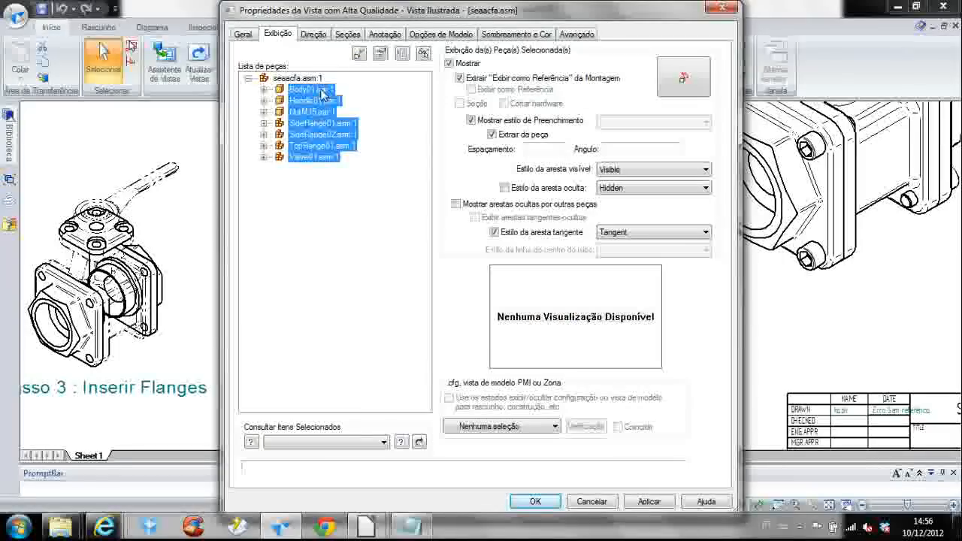
pyautogui.click(460, 78)
pyautogui.click(471, 89)
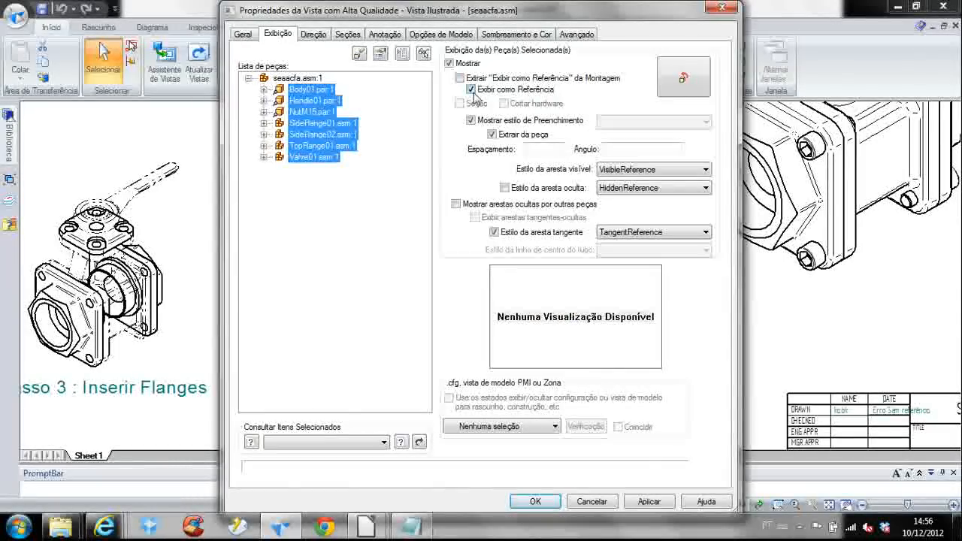
# Derive the reference display from the assembly again for every AllenScrewM8.par in SideFlange01, SideFlange02 and TopFlange01, and apply it
pyautogui.click(323, 145)
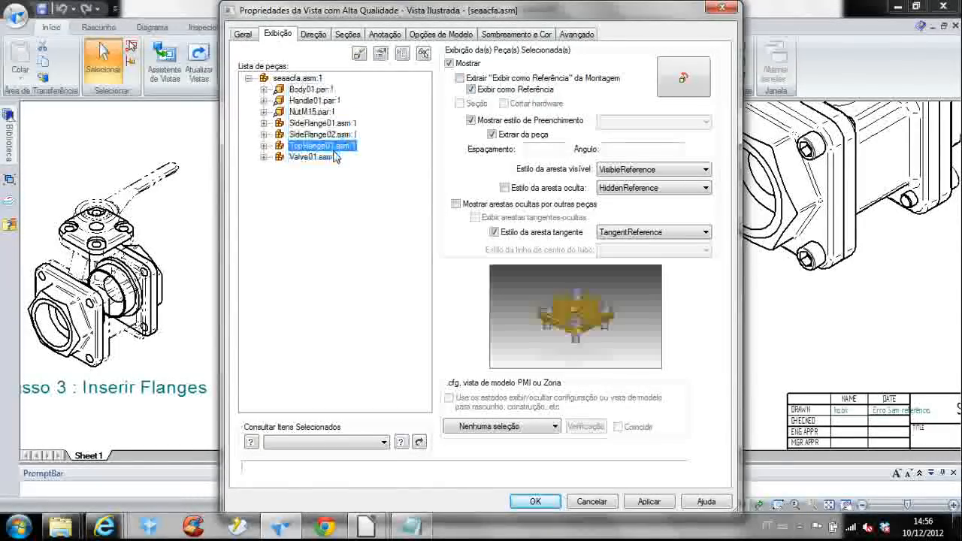
pyautogui.click(264, 145)
pyautogui.click(265, 134)
pyautogui.click(263, 123)
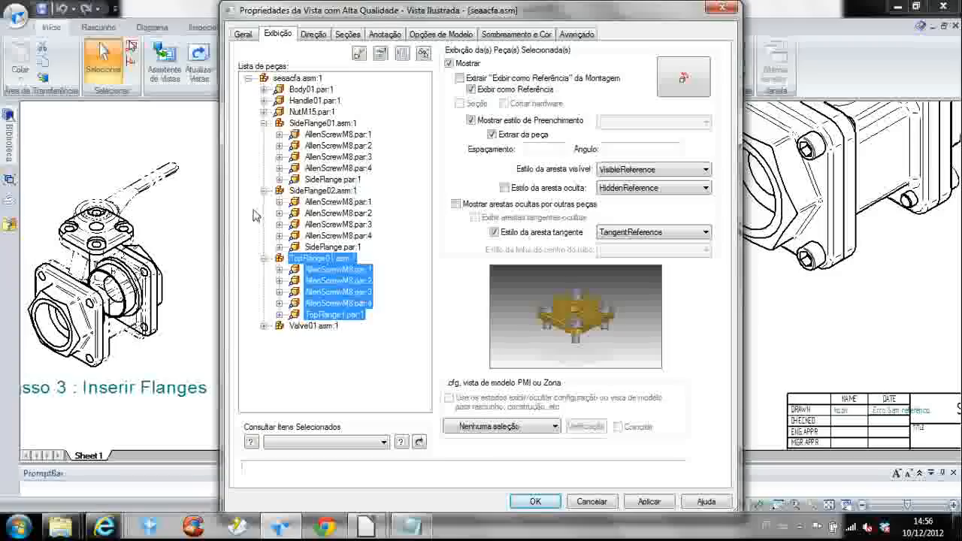
pyautogui.click(329, 303)
pyautogui.keyDown('ctrl'); pyautogui.click(330, 292); pyautogui.keyUp('ctrl')
pyautogui.keyDown('ctrl'); pyautogui.click(337, 281); pyautogui.keyUp('ctrl')
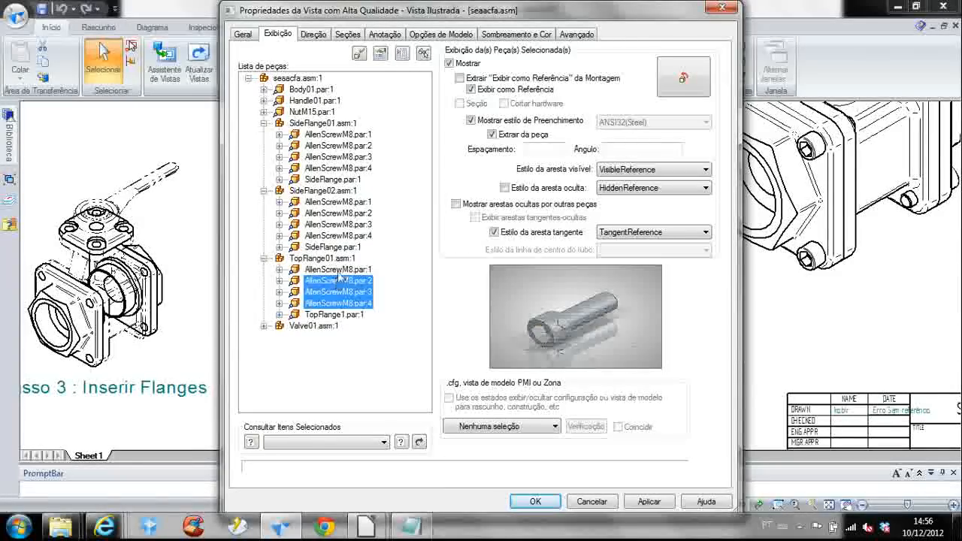
pyautogui.keyDown('ctrl'); pyautogui.click(337, 270); pyautogui.keyUp('ctrl')
pyautogui.keyDown('ctrl'); pyautogui.click(328, 236); pyautogui.keyUp('ctrl')
pyautogui.keyDown('ctrl'); pyautogui.click(335, 224); pyautogui.keyUp('ctrl')
pyautogui.keyDown('ctrl'); pyautogui.click(334, 213); pyautogui.keyUp('ctrl')
pyautogui.keyDown('ctrl'); pyautogui.click(334, 201); pyautogui.keyUp('ctrl')
pyautogui.keyDown('ctrl'); pyautogui.click(336, 168); pyautogui.keyUp('ctrl')
pyautogui.keyDown('ctrl'); pyautogui.click(338, 157); pyautogui.keyUp('ctrl')
pyautogui.keyDown('ctrl'); pyautogui.click(336, 145); pyautogui.keyUp('ctrl')
pyautogui.keyDown('ctrl'); pyautogui.click(337, 134); pyautogui.keyUp('ctrl')
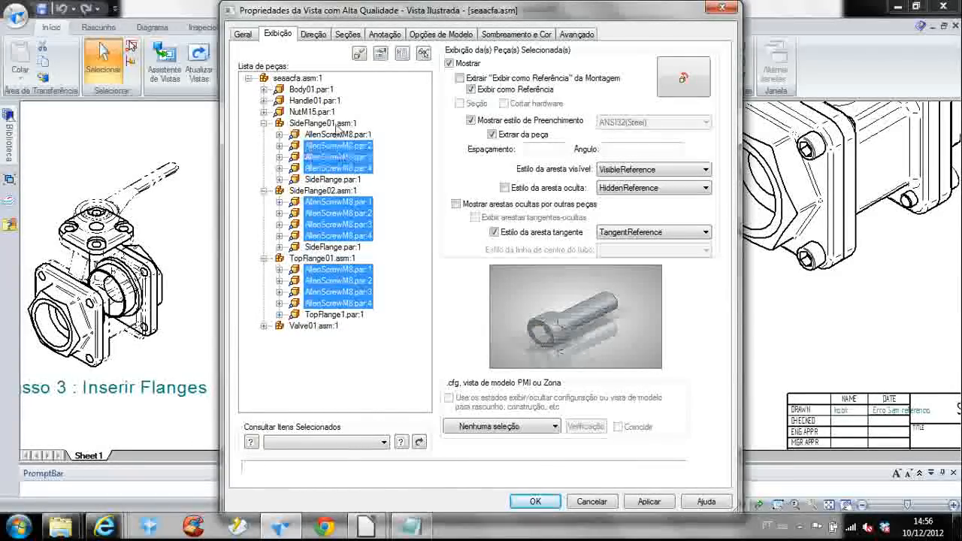
pyautogui.click(462, 78)
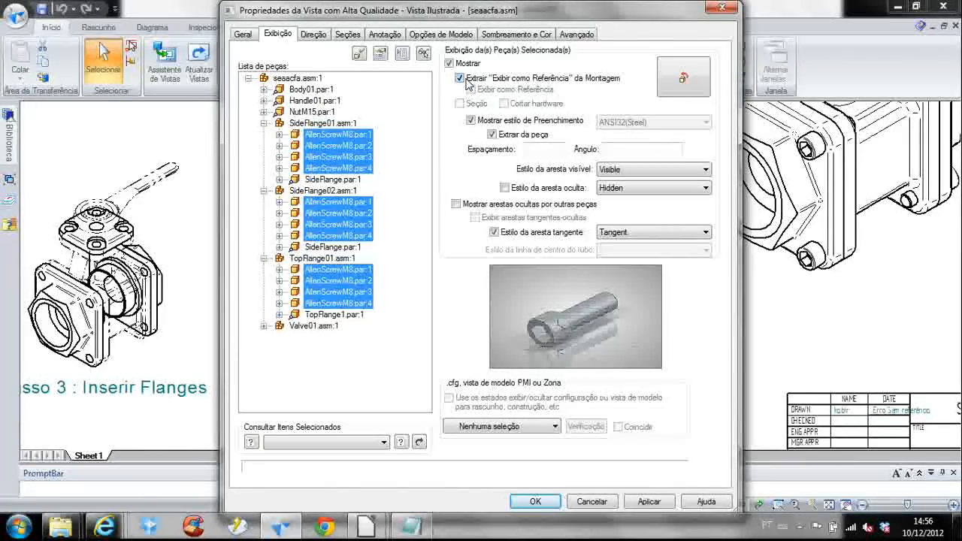
pyautogui.click(648, 501)
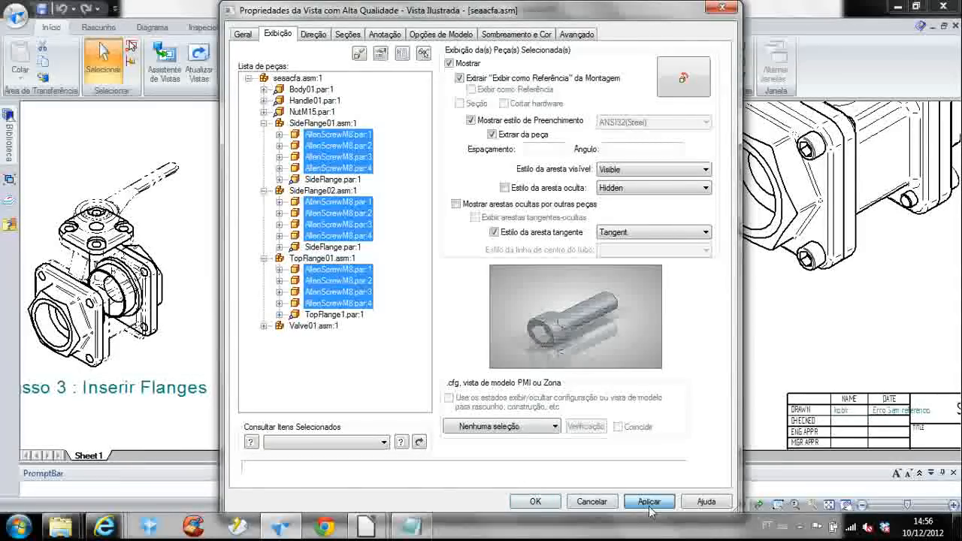
# Add the line "Passo 4 : Inserir parafusos nos flanges" above the existing codes in the view's primary caption
pyautogui.click(314, 34)
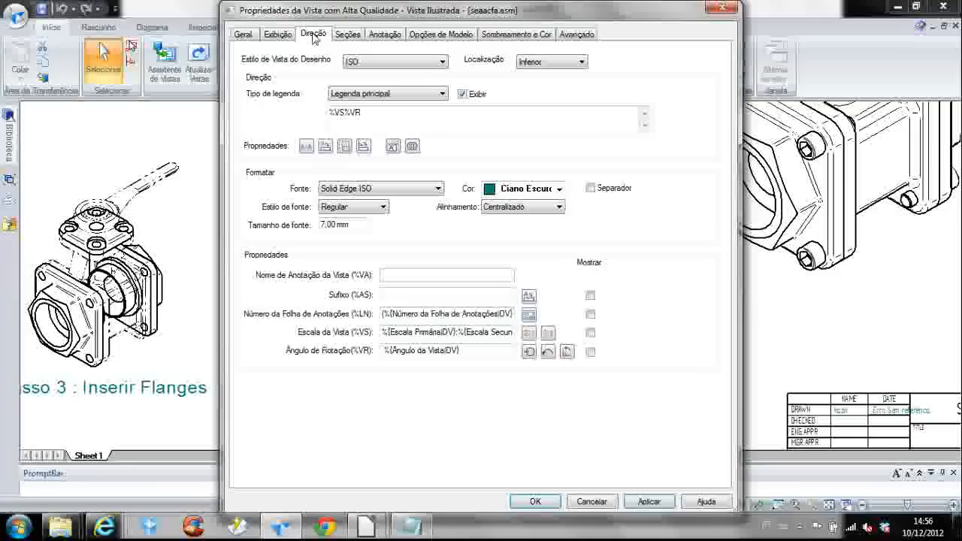
pyautogui.click(329, 112)
pyautogui.press('Return')
pyautogui.write('Passo 4')
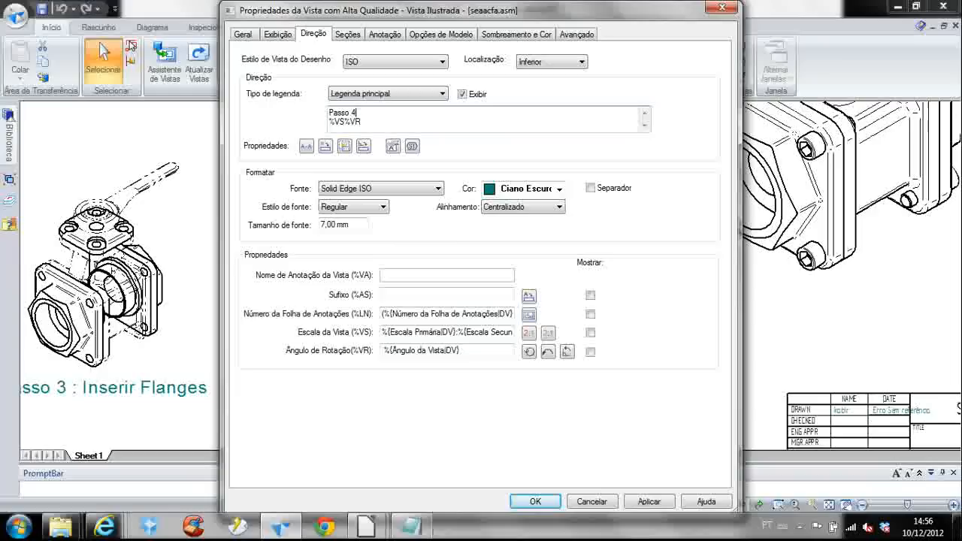
pyautogui.write(' : Inse')
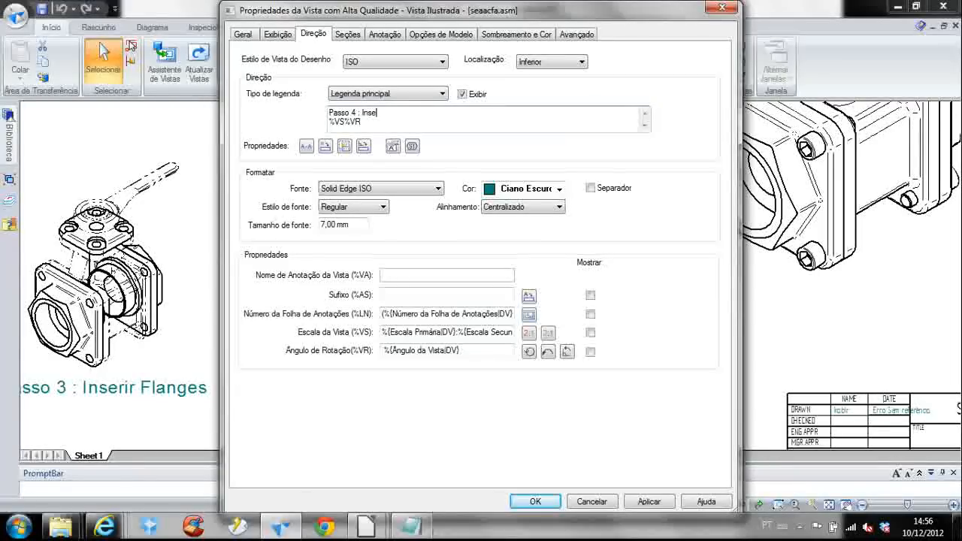
pyautogui.write('rir pa')
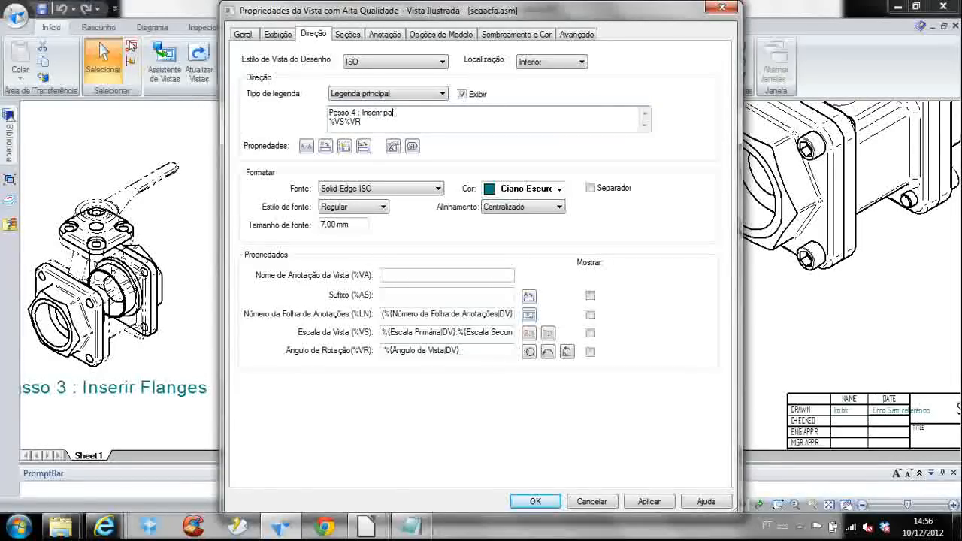
pyautogui.write('rafusos nos flanges')
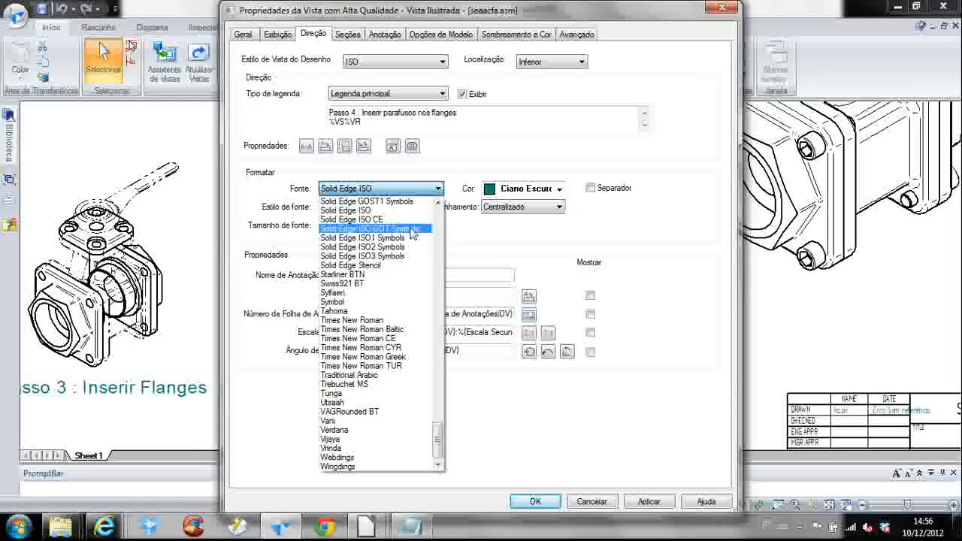
# Set the fourth step's caption font to Arial, accept the view properties and update the drawing views
pyautogui.scroll(20, 412, 196)
pyautogui.click(345, 262)
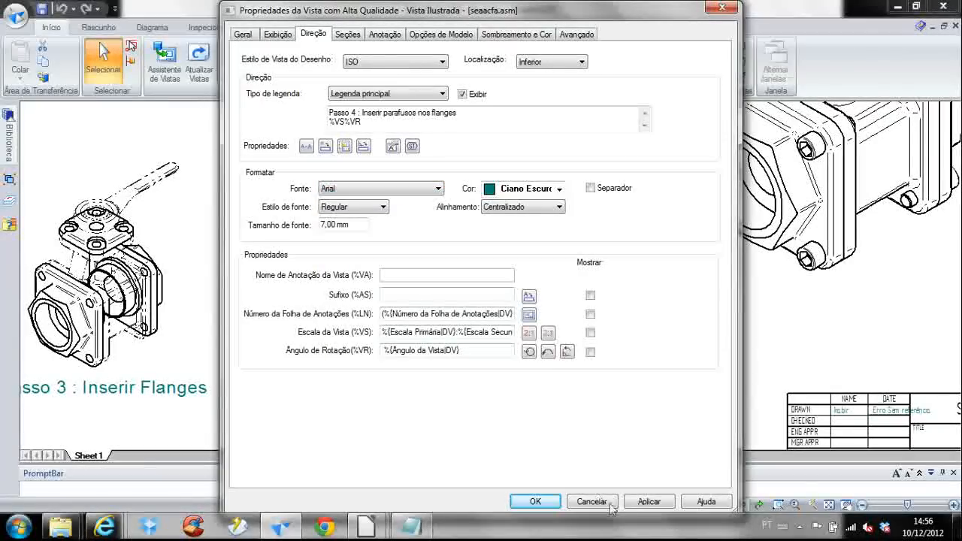
pyautogui.click(535, 501)
pyautogui.click(635, 268)
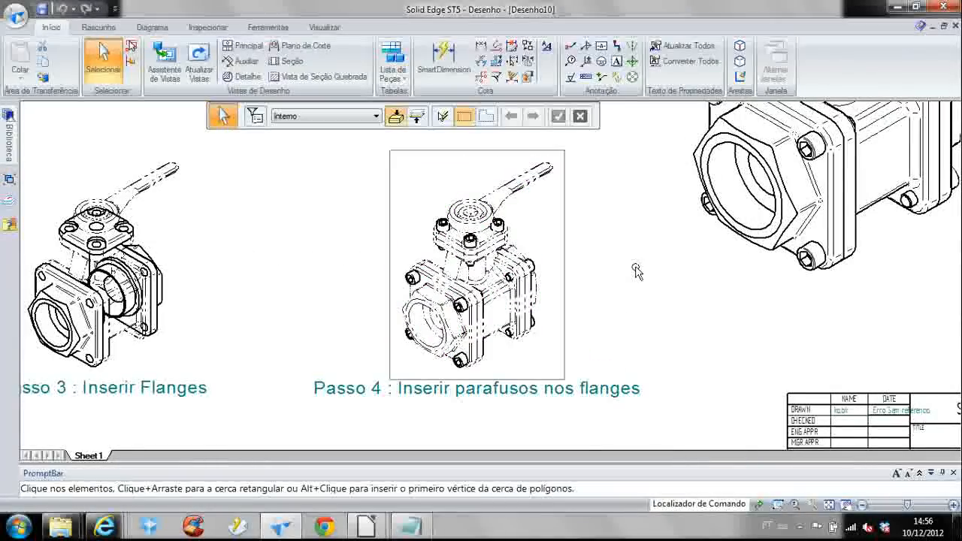
pyautogui.click(199, 66)
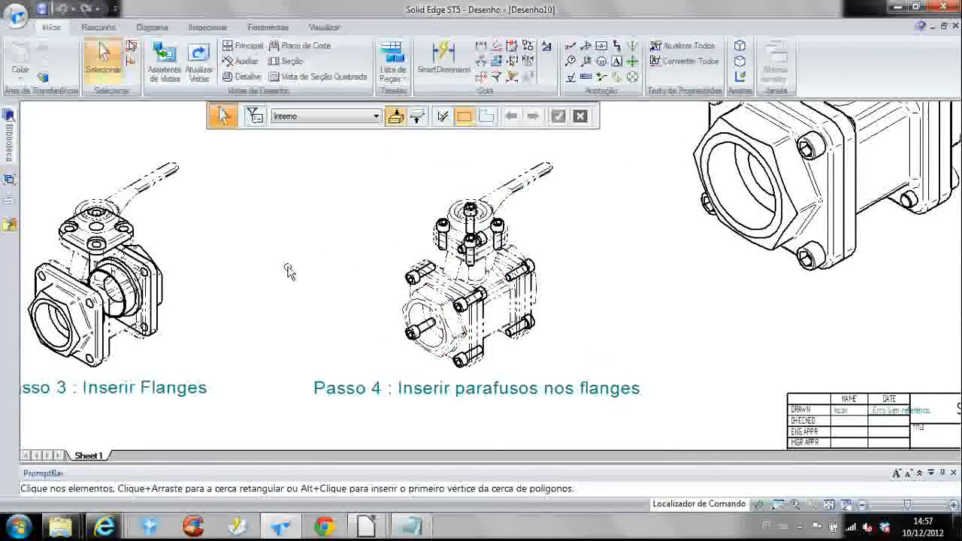
# Examine the screws in the "Passo 4" view and compare it with the views of the preceding steps
pyautogui.scroll(4, 315, 274)
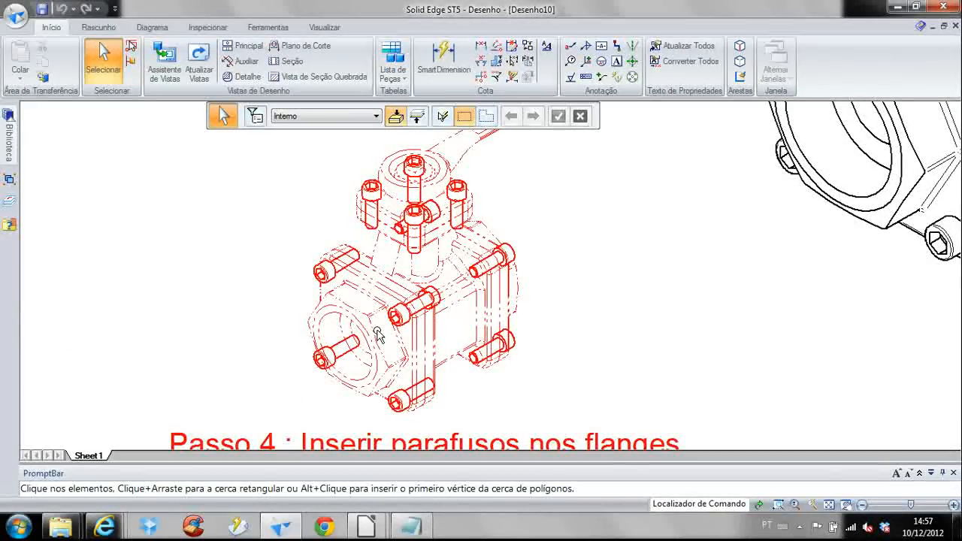
pyautogui.moveTo(377, 334); pyautogui.dragTo(385, 366, button='middle')
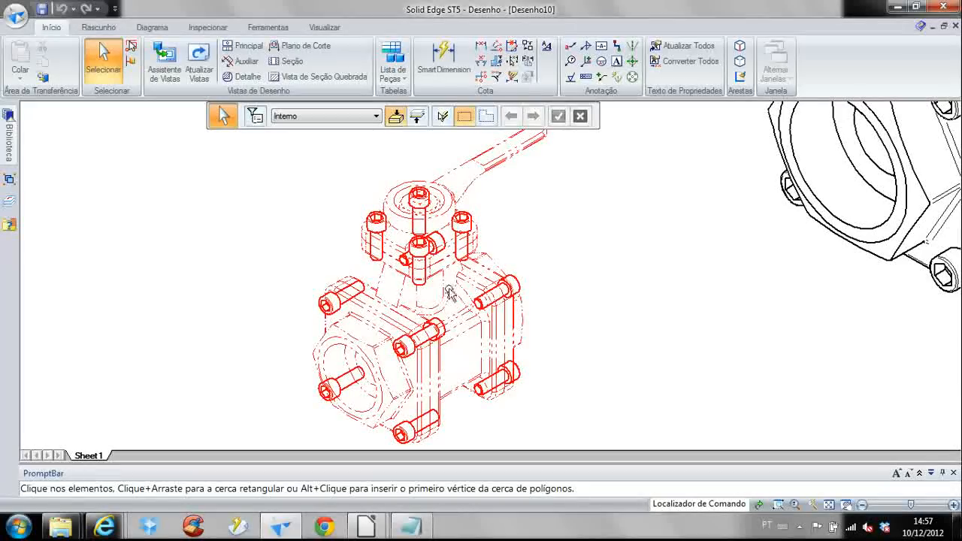
pyautogui.scroll(-2, 300, 318)
pyautogui.moveTo(300, 318); pyautogui.dragTo(343, 300, button='middle')
pyautogui.scroll(1, 292, 270)
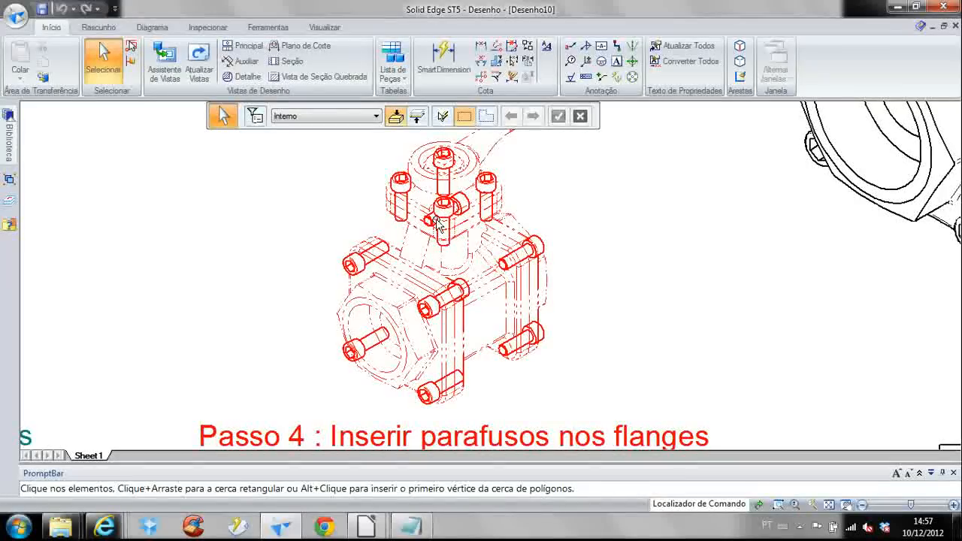
pyautogui.scroll(-3, 399, 302)
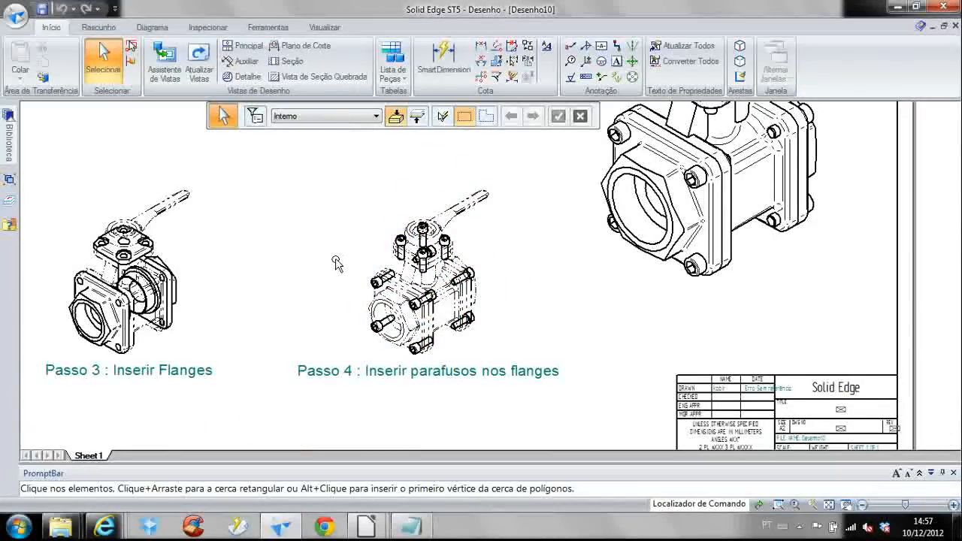
pyautogui.moveTo(329, 259); pyautogui.dragTo(423, 363, button='middle')
pyautogui.scroll(-1, 409, 347)
pyautogui.moveTo(396, 332); pyautogui.dragTo(353, 392, button='middle')
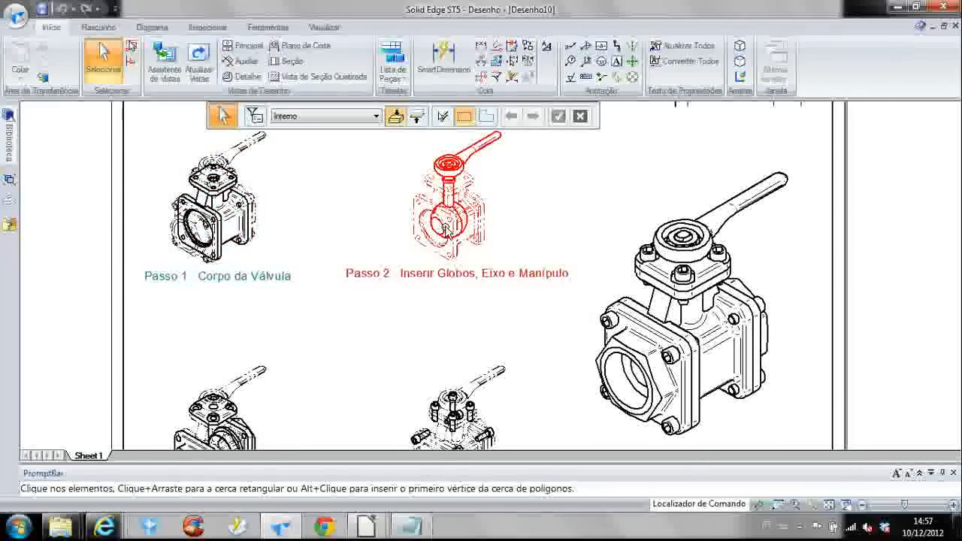
pyautogui.moveTo(391, 347); pyautogui.dragTo(514, 281, button='middle')
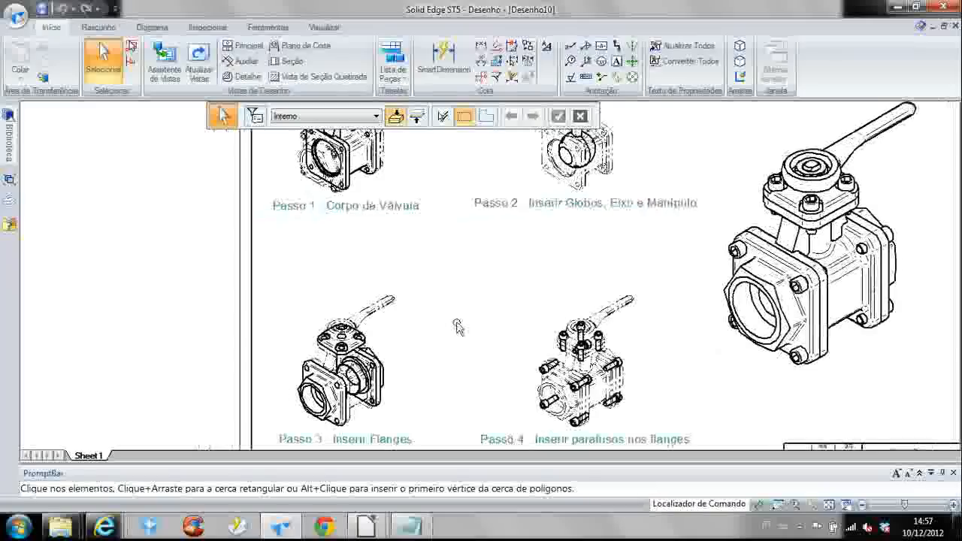
pyautogui.moveTo(458, 326); pyautogui.dragTo(471, 291, button='middle')
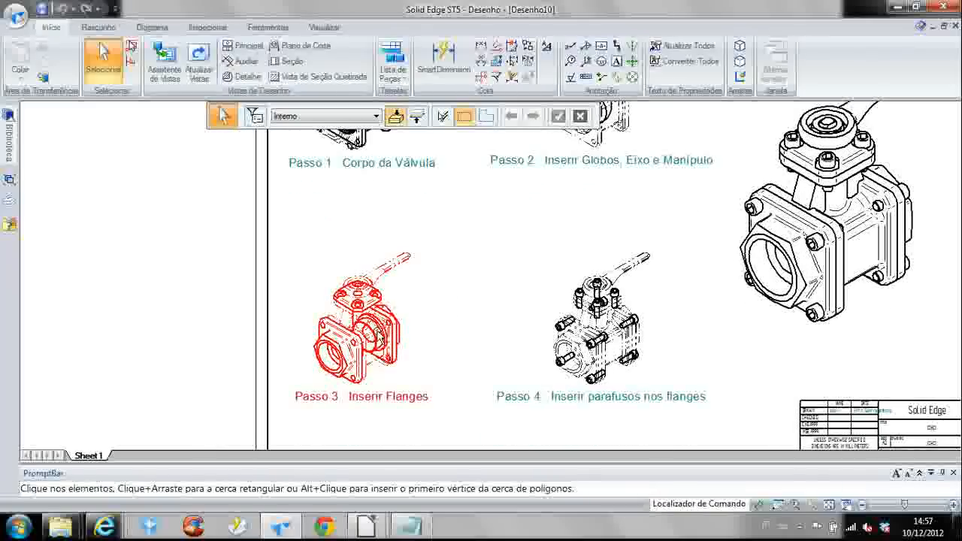
pyautogui.scroll(3, 618, 325)
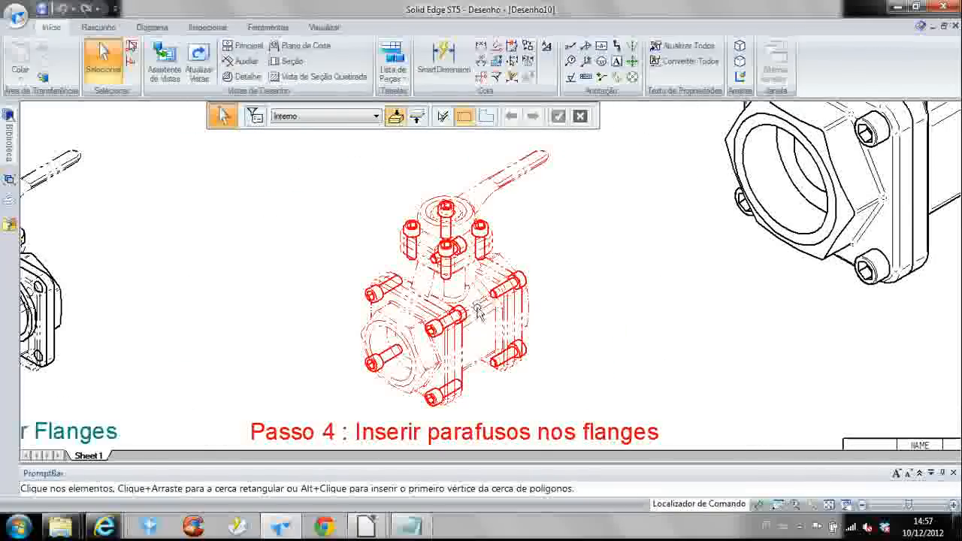
pyautogui.scroll(-4, 482, 320)
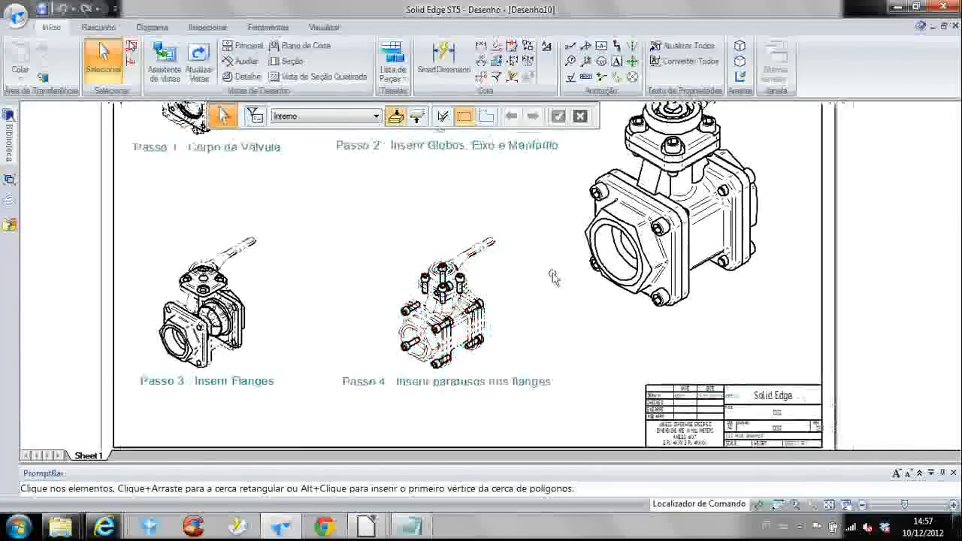
# Add the line "Passo 5: Montagem completa" above the existing codes in the large 1:1 view's primary caption
pyautogui.scroll(2, 526, 272)
pyautogui.click(521, 272)
pyautogui.moveTo(521, 272); pyautogui.dragTo(436, 316, button='middle')
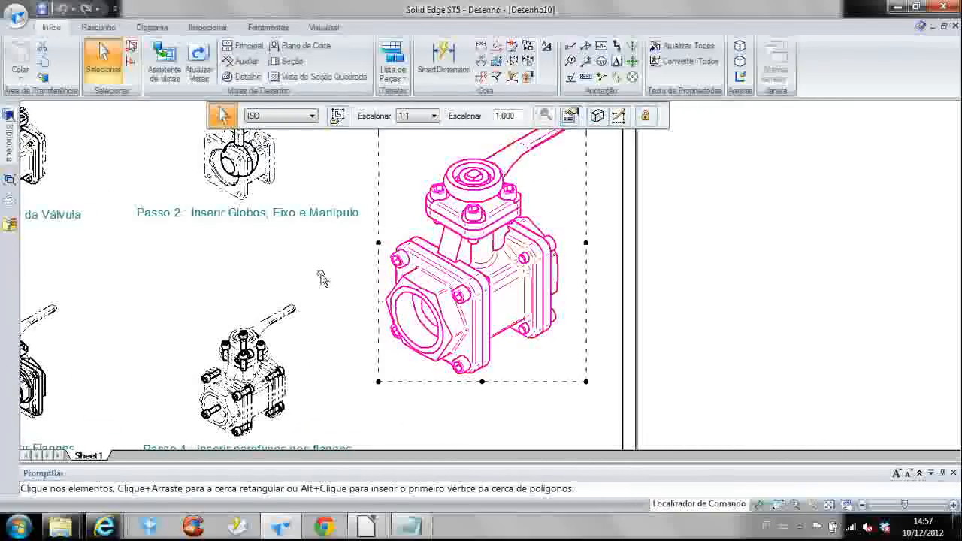
pyautogui.doubleClick(516, 140)
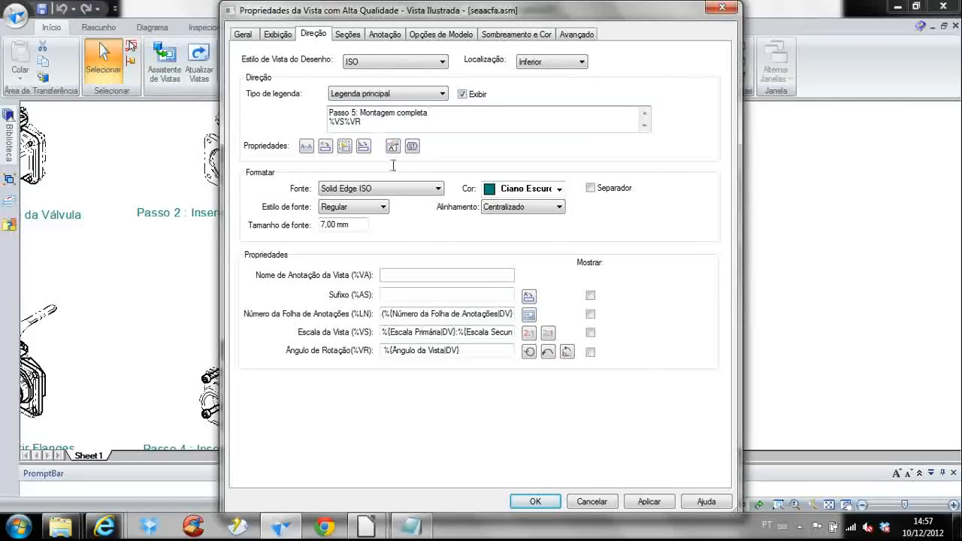
# Set the large view's caption font to Arial and accept the view properties
pyautogui.click(393, 188)
pyautogui.scroll(10, 392, 238)
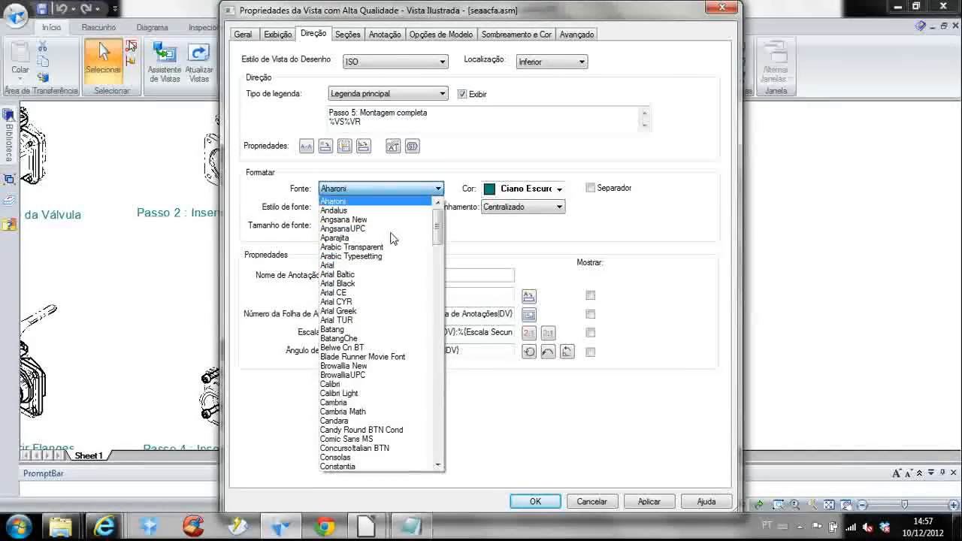
pyautogui.click(352, 266)
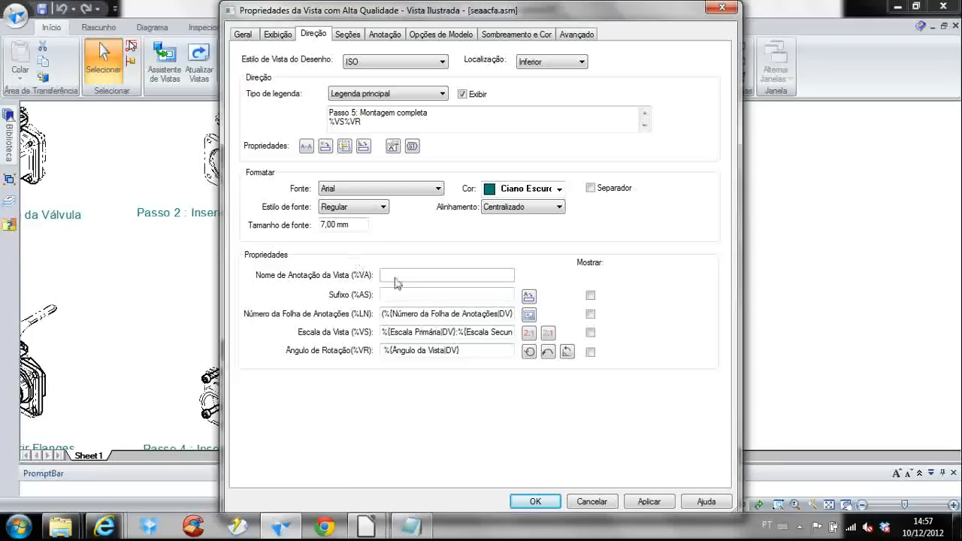
pyautogui.click(535, 501)
pyautogui.click(730, 214)
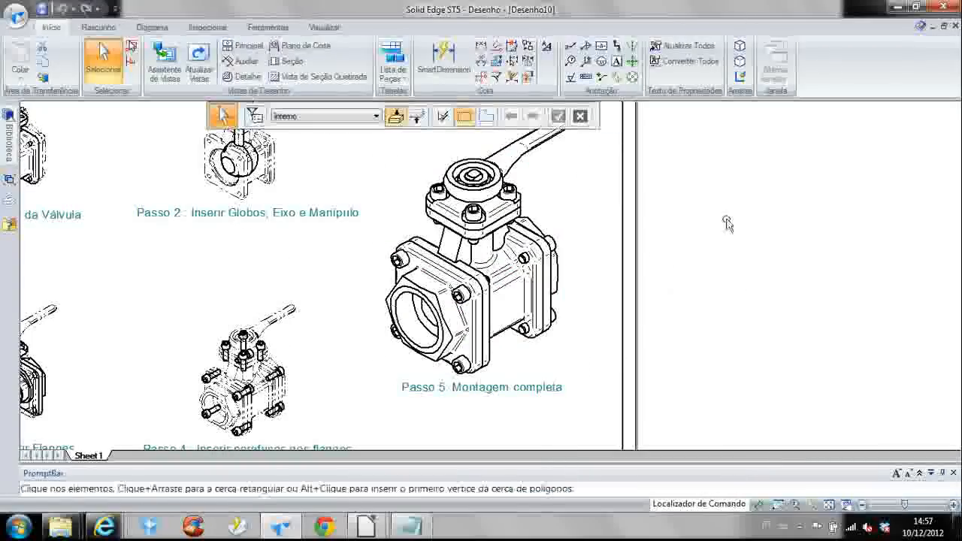
pyautogui.moveTo(736, 213); pyautogui.dragTo(712, 235, button='right')
pyautogui.click(713, 235)
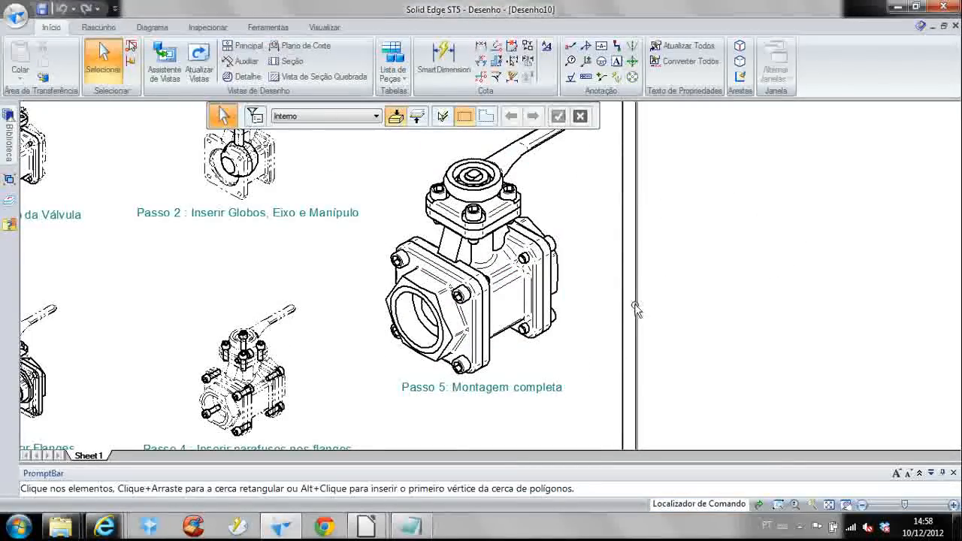
# Review the captioned assembly views on the sheet, looking closely at the "Passo 1" and "Passo 2" views
pyautogui.moveTo(747, 290); pyautogui.dragTo(735, 330, button='middle')
pyautogui.scroll(4, 237, 193)
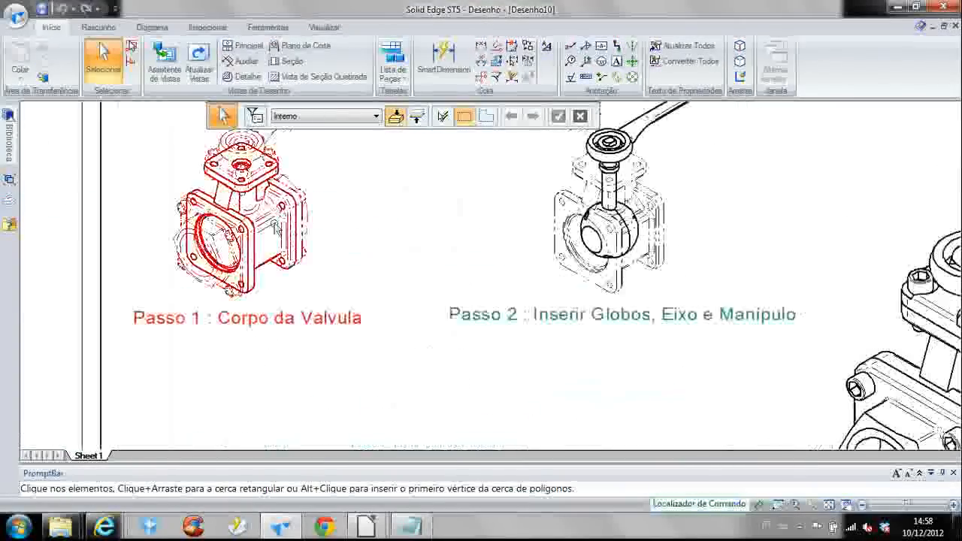
pyautogui.moveTo(328, 232); pyautogui.dragTo(388, 265, button='middle')
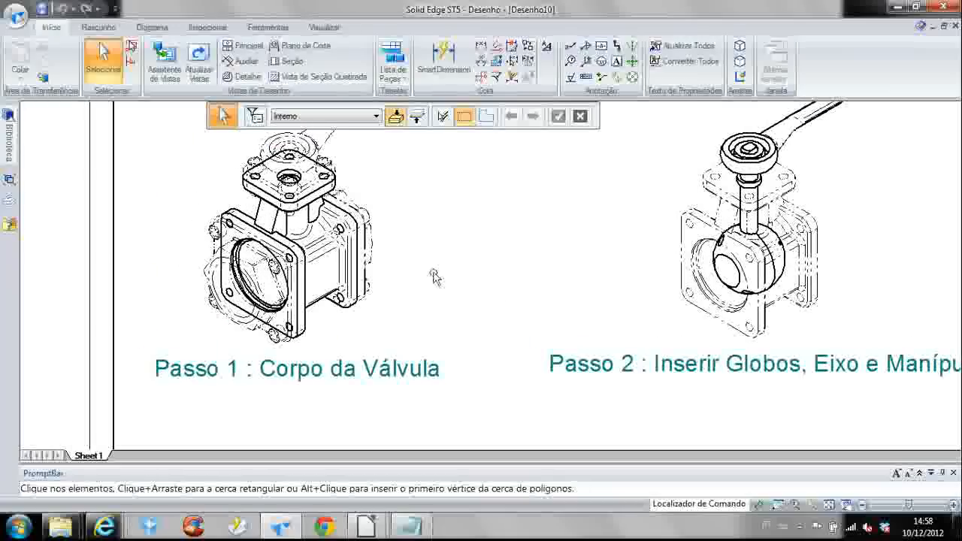
pyautogui.scroll(-4, 385, 289)
pyautogui.moveTo(583, 339); pyautogui.dragTo(485, 290, button='middle')
pyautogui.click(577, 366)
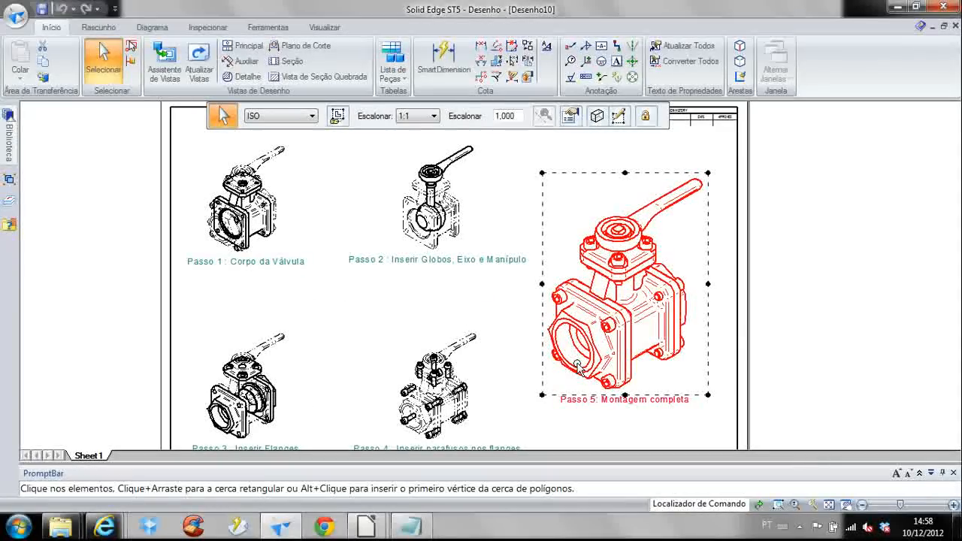
pyautogui.click(350, 311)
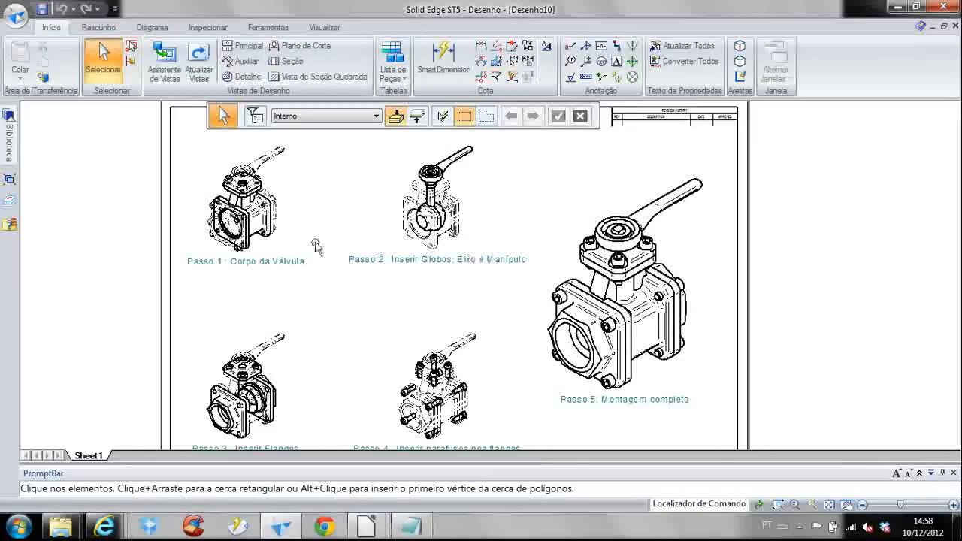
pyautogui.scroll(3, 243, 177)
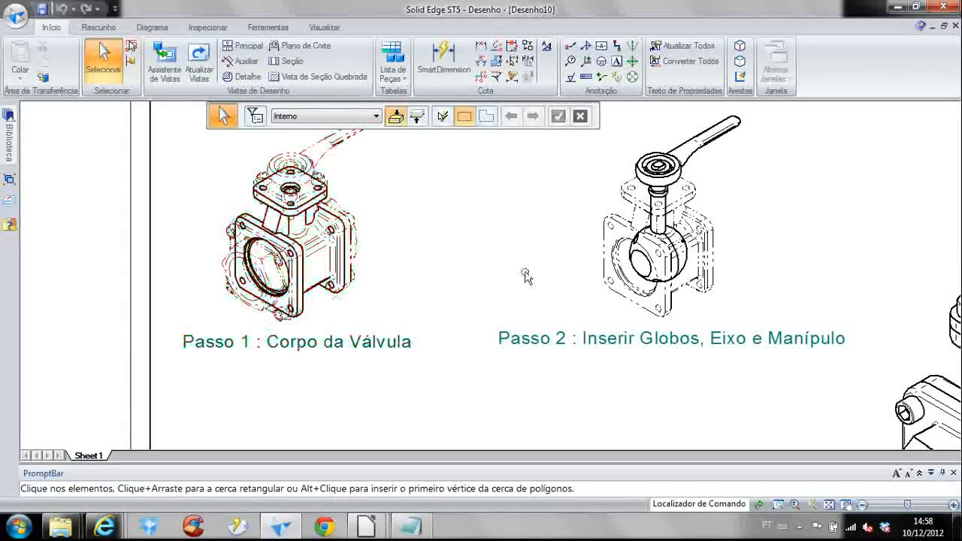
pyautogui.scroll(-3, 481, 283)
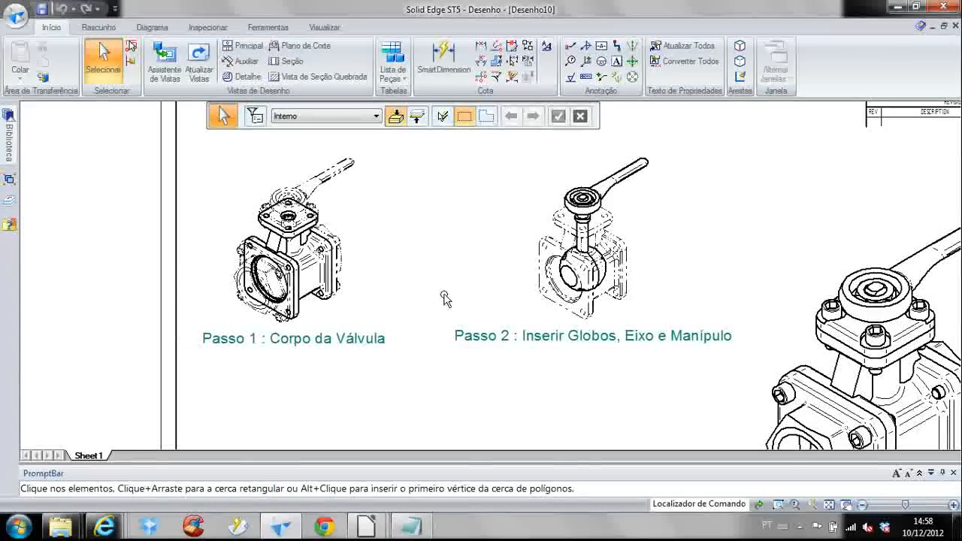